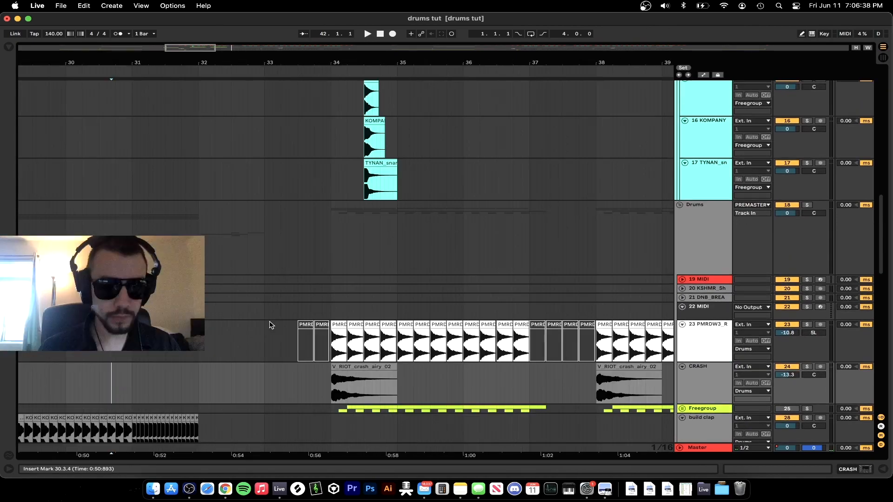
Play the arrangement from just before bar 29 to hear the drums lead into the drop.
{"action": "scroll", "coordinate": [271, 322], "scroll_direction": "down", "scroll_amount": 5}
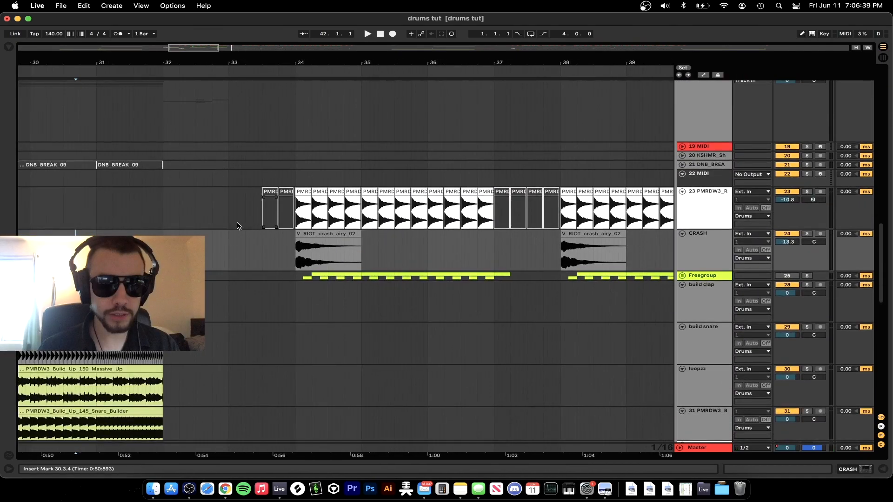
{"action": "scroll", "coordinate": [241, 225], "scroll_direction": "up", "scroll_amount": 2}
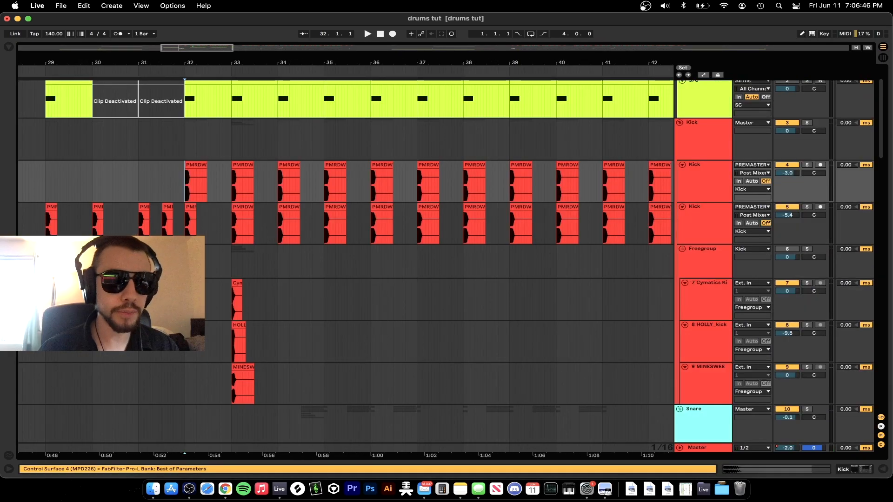
{"action": "scroll", "coordinate": [129, 201], "scroll_direction": "up", "scroll_amount": 3}
{"action": "scroll", "coordinate": [129, 201], "scroll_direction": "left", "scroll_amount": 3}
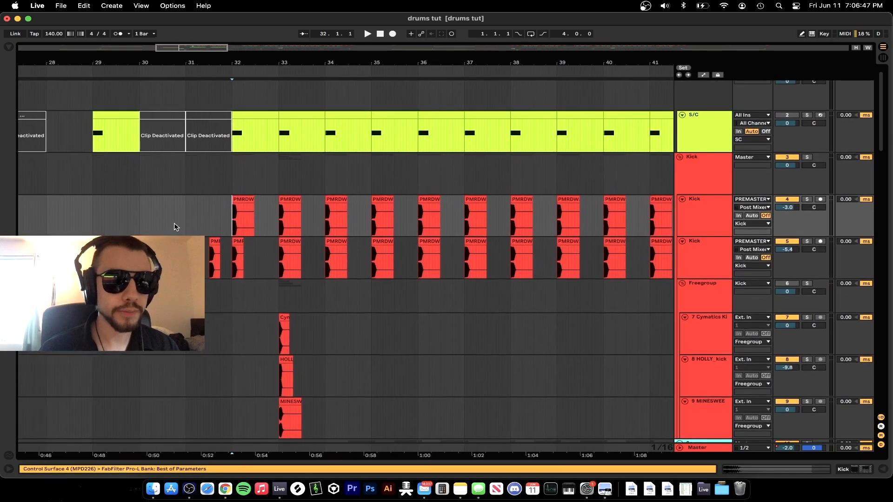
{"action": "key", "text": "space"}
{"action": "left_click", "coordinate": [95, 203]}
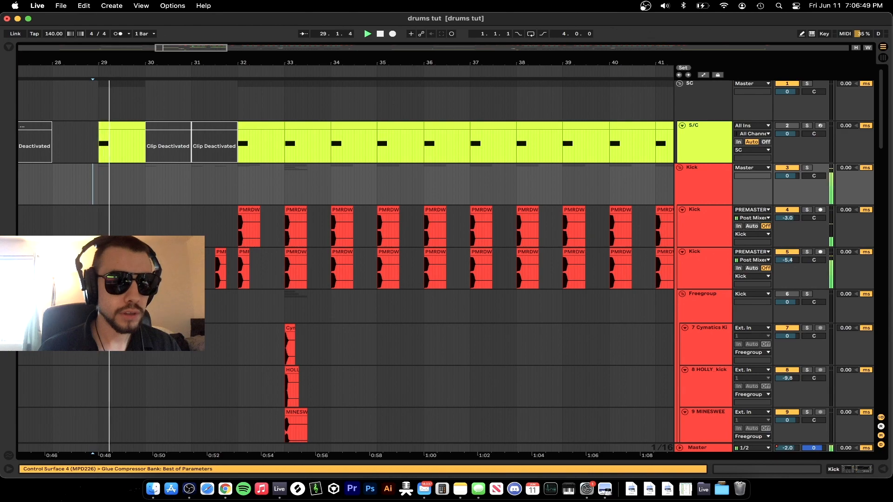
{"action": "scroll", "coordinate": [344, 209], "scroll_direction": "left", "scroll_amount": 5}
{"action": "scroll", "coordinate": [150, 204], "scroll_direction": "down", "scroll_amount": 3}
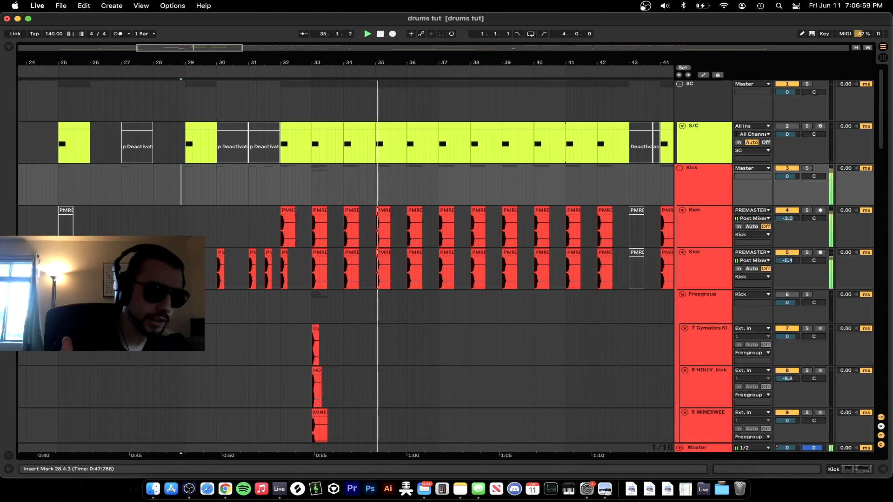
Listen to the kick pattern in the drop, starting playback from bar 33 and again from bar 34.
{"action": "left_click", "coordinate": [319, 192]}
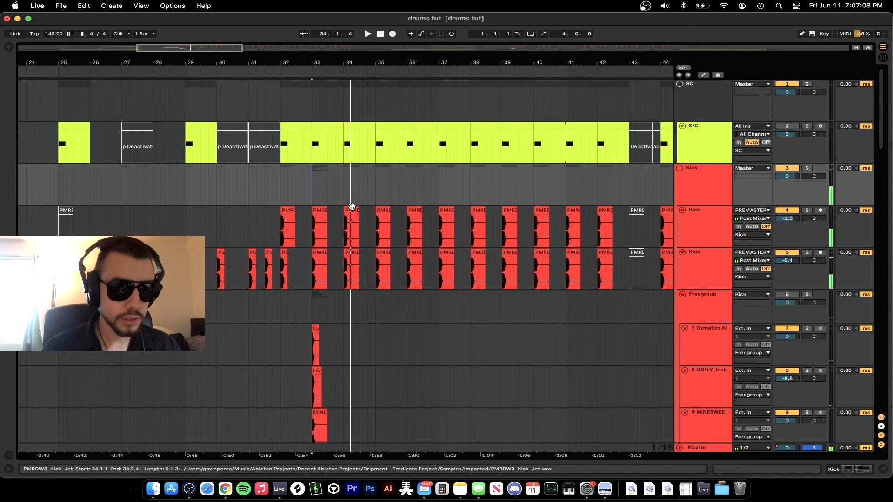
{"action": "scroll", "coordinate": [351, 206], "scroll_direction": "up", "scroll_amount": 3}
{"action": "scroll", "coordinate": [295, 194], "scroll_direction": "down", "scroll_amount": 6}
{"action": "scroll", "coordinate": [296, 194], "scroll_direction": "up", "scroll_amount": 5}
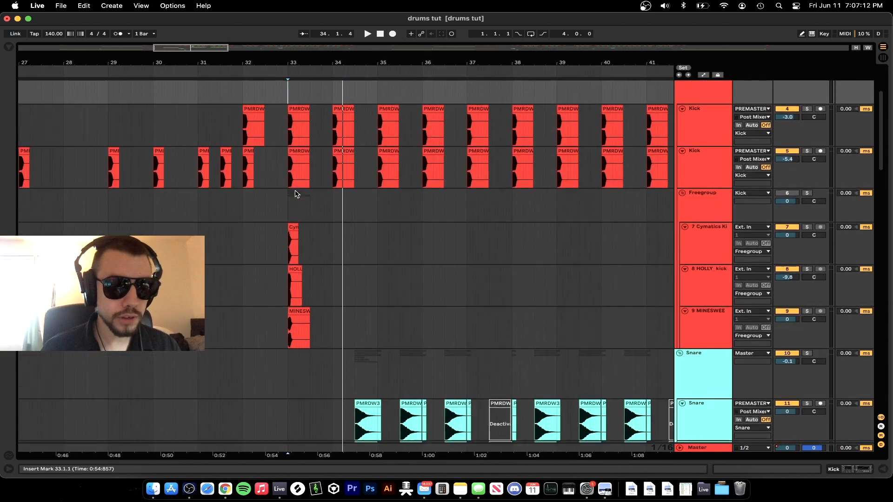
{"action": "scroll", "coordinate": [296, 194], "scroll_direction": "up", "scroll_amount": 1}
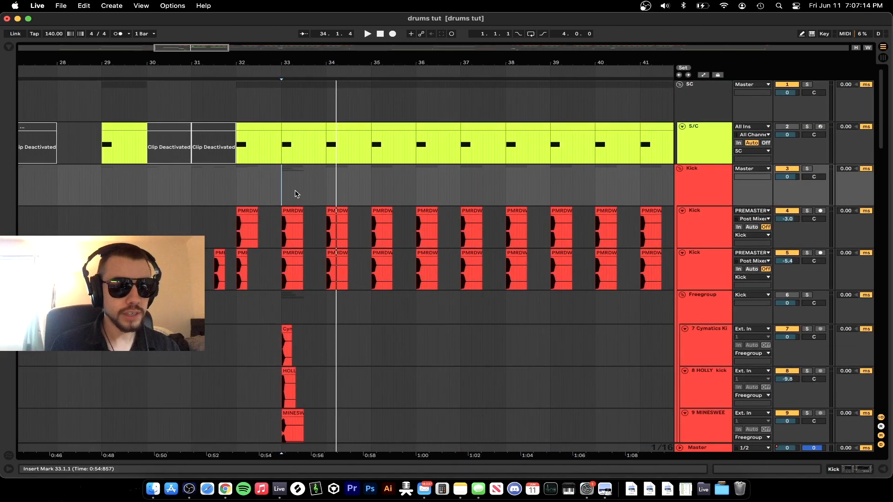
{"action": "left_click", "coordinate": [326, 189]}
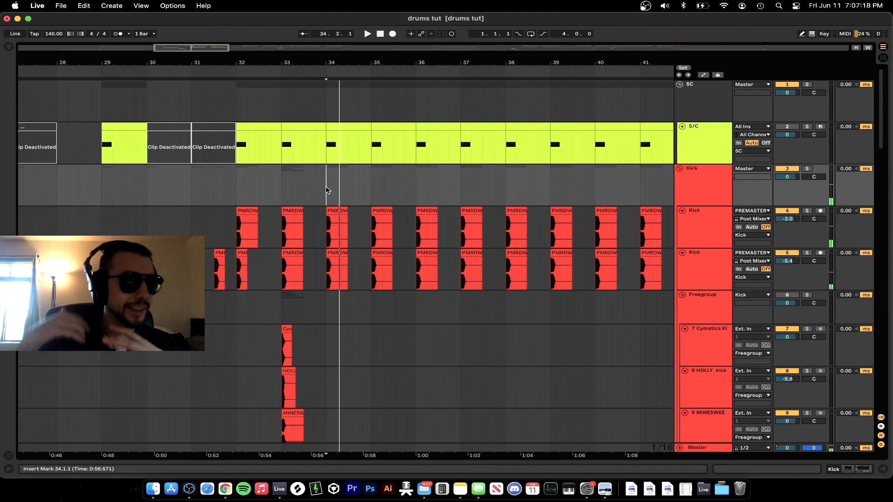
Select the sidechain clips at bars 32, 33 and 34 on the S/C track one after another.
{"action": "scroll", "coordinate": [287, 213], "scroll_direction": "down", "scroll_amount": 1}
{"action": "scroll", "coordinate": [279, 223], "scroll_direction": "up", "scroll_amount": 3}
{"action": "scroll", "coordinate": [275, 227], "scroll_direction": "right", "scroll_amount": 1}
{"action": "left_click", "coordinate": [249, 102]}
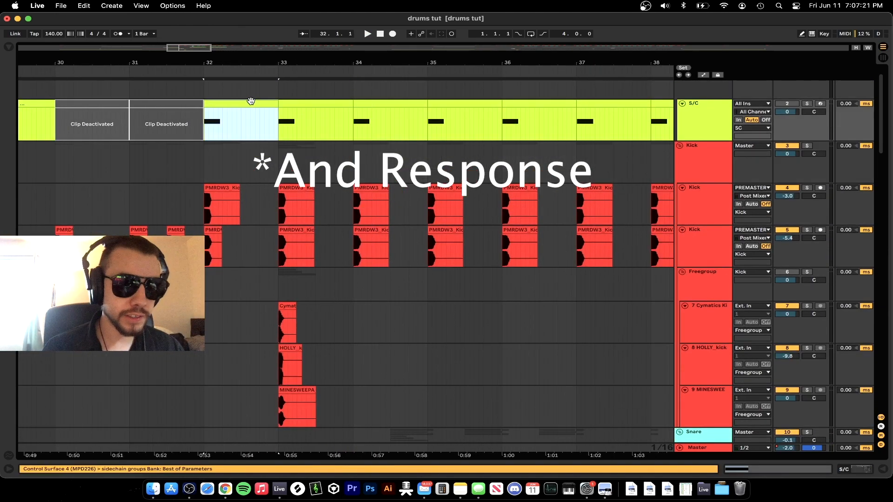
{"action": "left_click", "coordinate": [303, 105]}
{"action": "left_click", "coordinate": [389, 103]}
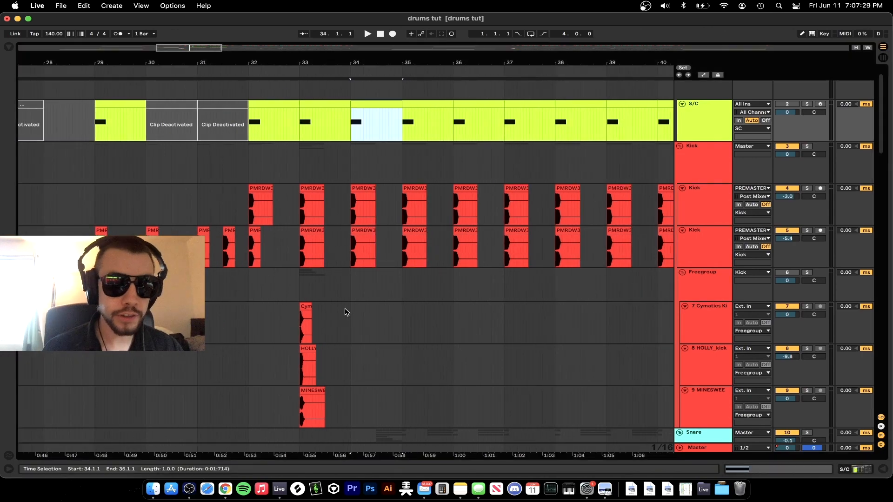
Audition the Kick Jet and Kick Fat layers at bar 33 with their Kick tracks soloed in turn, and clear the solo.
{"action": "scroll", "coordinate": [345, 308], "scroll_direction": "down", "scroll_amount": 2}
{"action": "scroll", "coordinate": [345, 308], "scroll_direction": "right", "scroll_amount": 2}
{"action": "scroll", "coordinate": [345, 309], "scroll_direction": "down", "scroll_amount": 3}
{"action": "scroll", "coordinate": [345, 309], "scroll_direction": "up", "scroll_amount": 1}
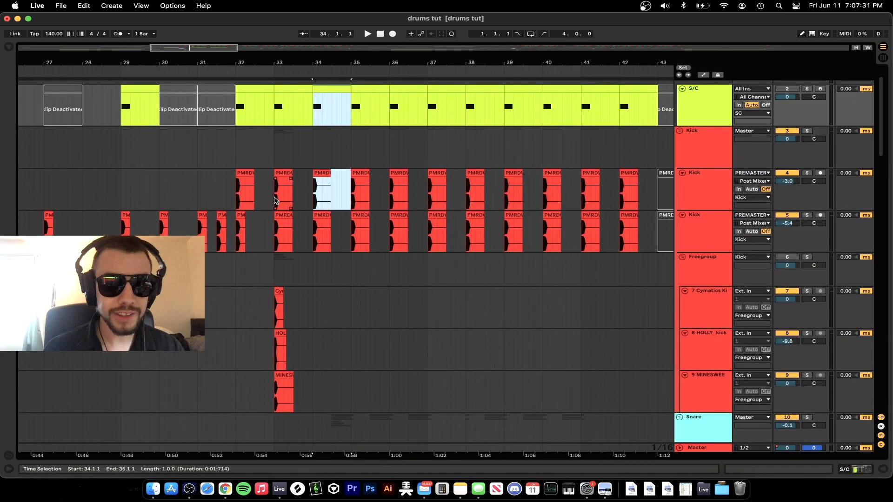
{"action": "left_click", "coordinate": [274, 198], "text": "super"}
{"action": "scroll", "coordinate": [274, 198], "scroll_direction": "up", "scroll_amount": 2}
{"action": "scroll", "coordinate": [274, 200], "scroll_direction": "up", "scroll_amount": 2}
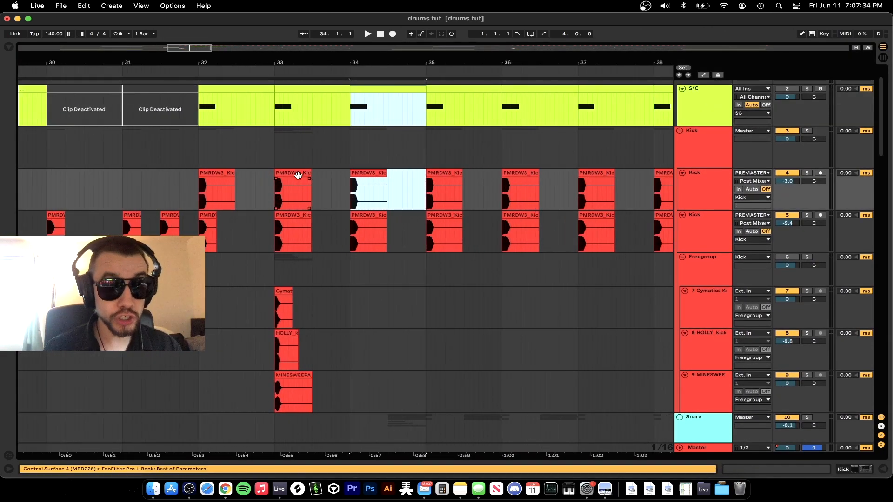
{"action": "left_click", "coordinate": [298, 175]}
{"action": "key", "text": "space"}
{"action": "left_click", "coordinate": [806, 173]}
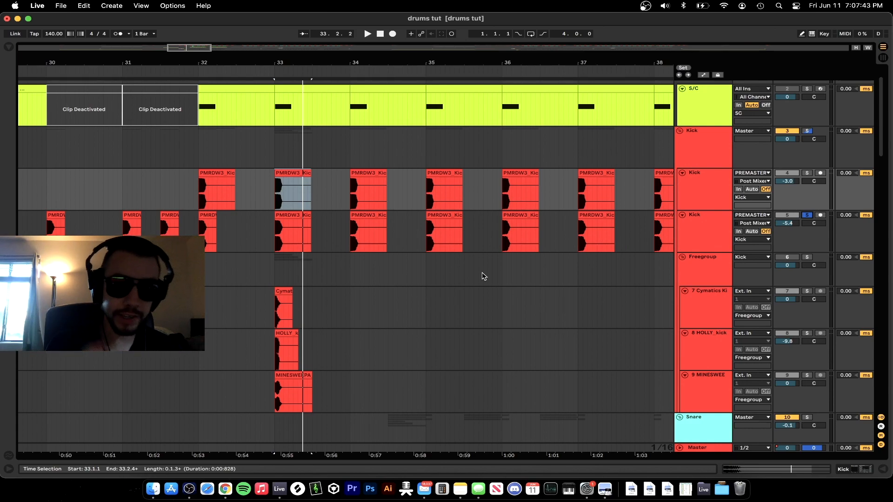
{"action": "left_click", "coordinate": [707, 206]}
{"action": "left_click", "coordinate": [808, 217]}
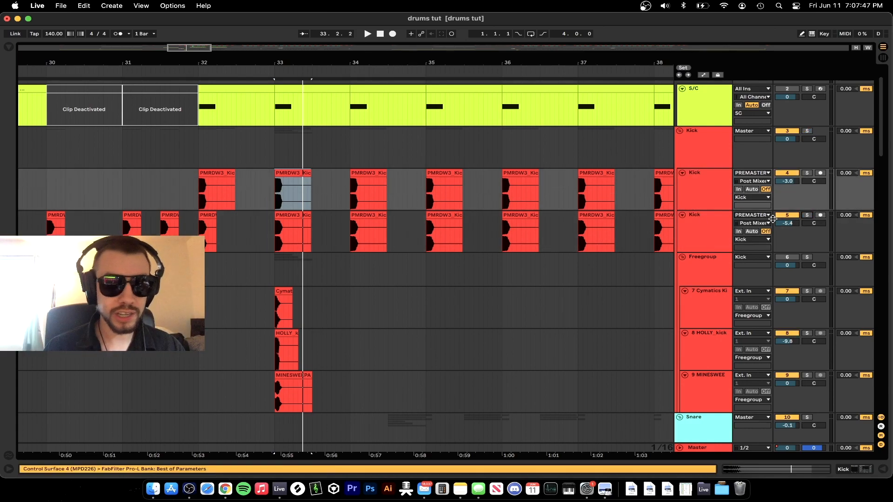
Show the effect chain of the Kick Fat track and open its FabFilter Pro-L limiter window.
{"action": "left_click", "coordinate": [704, 195]}
{"action": "double_click", "coordinate": [701, 231]}
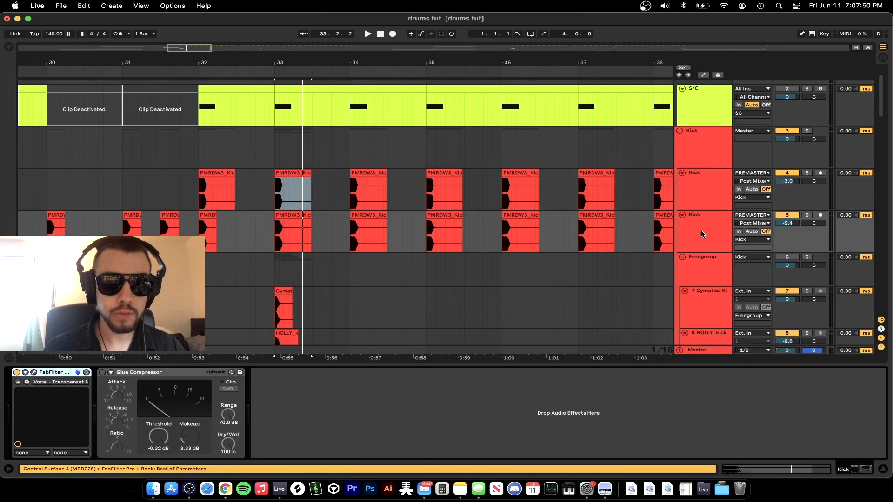
{"action": "double_click", "coordinate": [45, 372]}
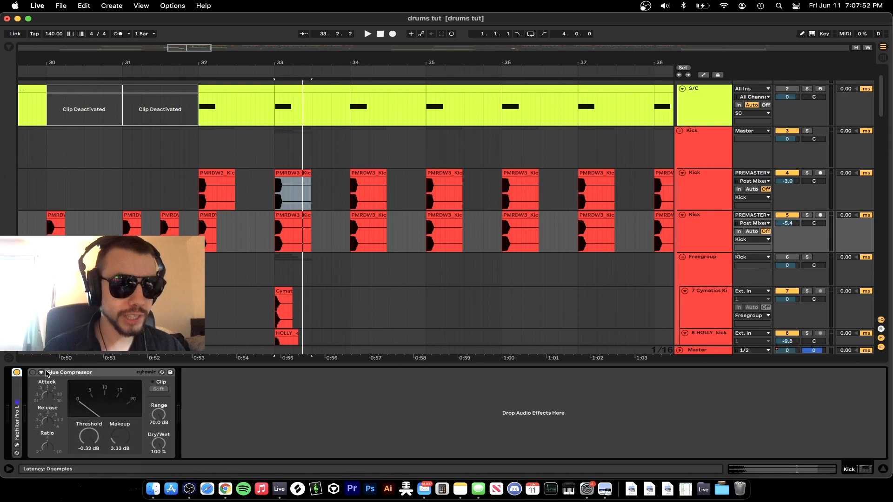
{"action": "double_click", "coordinate": [17, 382]}
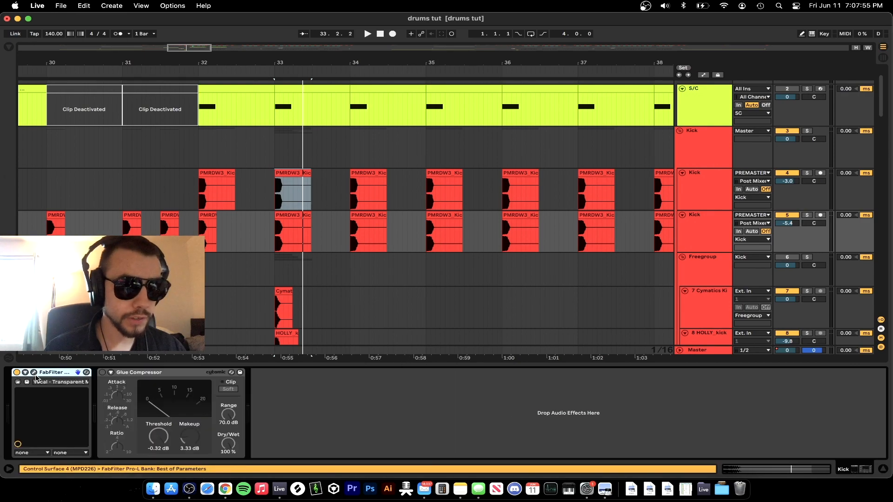
{"action": "left_click", "coordinate": [34, 373]}
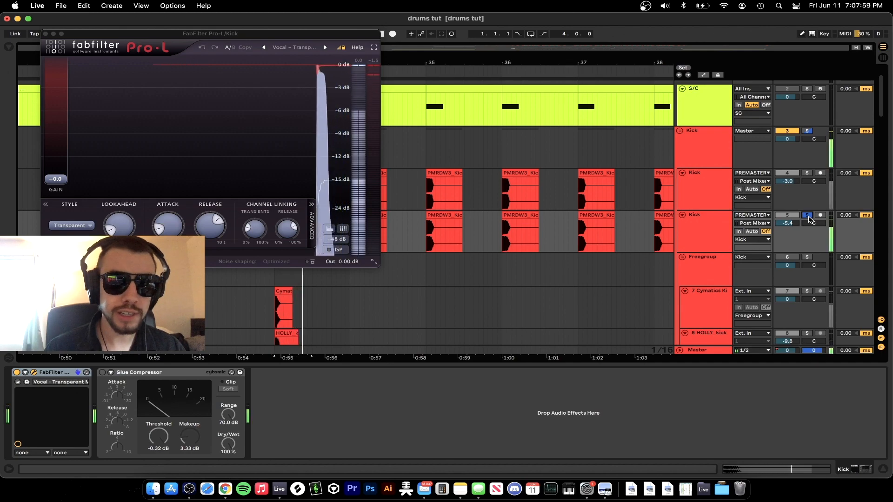
Play the combined kick from the Kick Jet clip at bar 33 with no track soloed.
{"action": "left_click", "coordinate": [289, 172]}
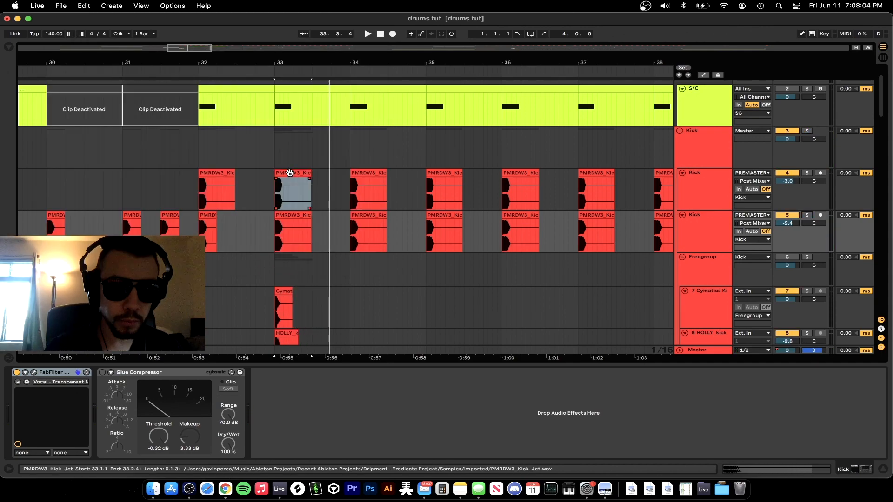
{"action": "key", "text": "space"}
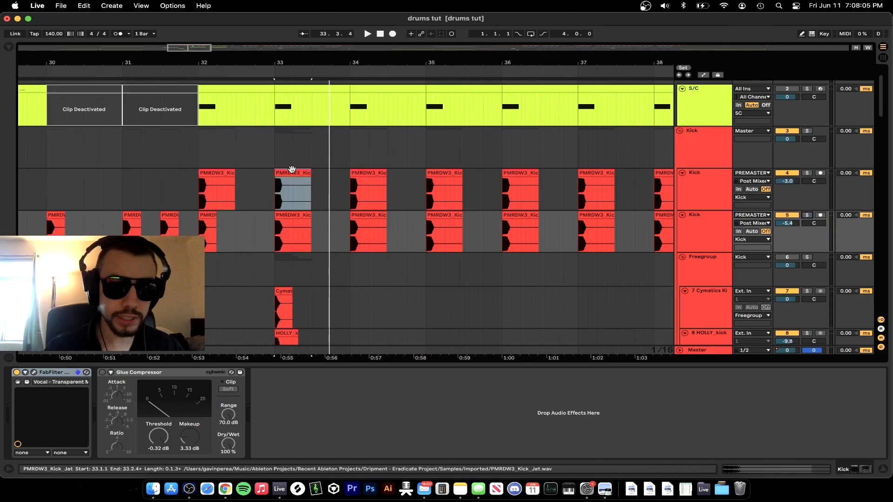
{"action": "key", "text": "space"}
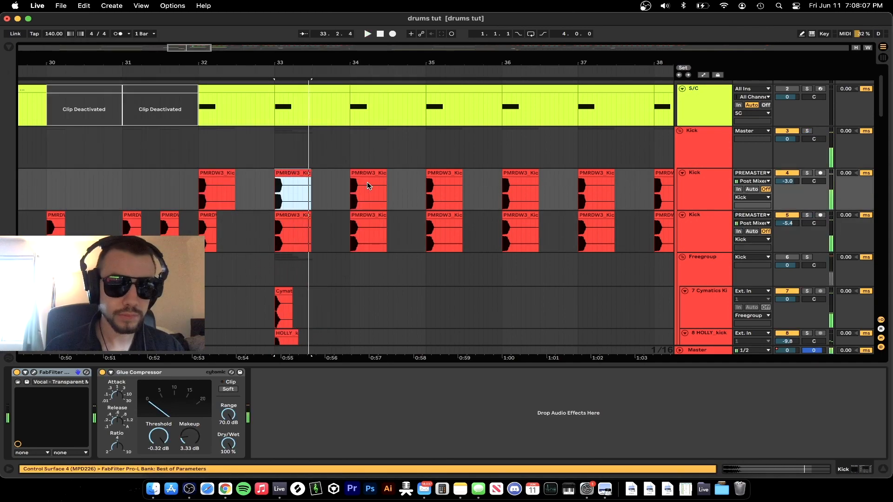
{"action": "scroll", "coordinate": [368, 186], "scroll_direction": "down", "scroll_amount": 5}
{"action": "scroll", "coordinate": [369, 186], "scroll_direction": "up", "scroll_amount": 3}
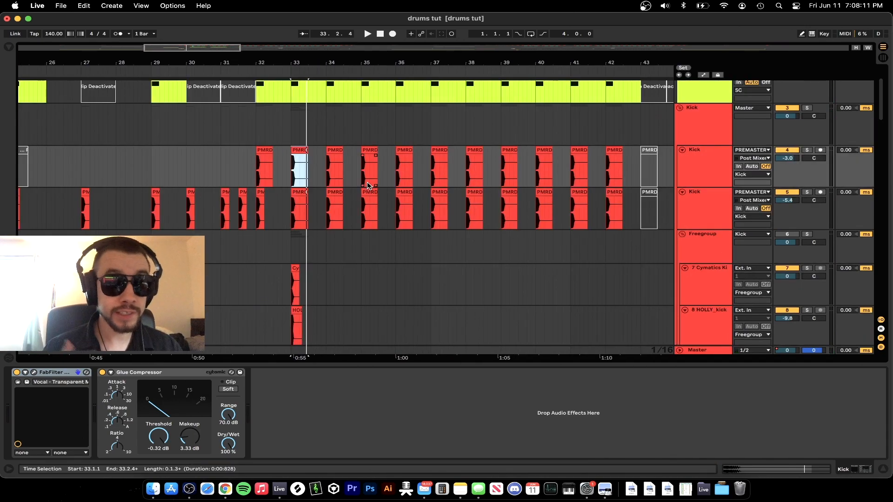
{"action": "scroll", "coordinate": [310, 178], "scroll_direction": "up", "scroll_amount": 5}
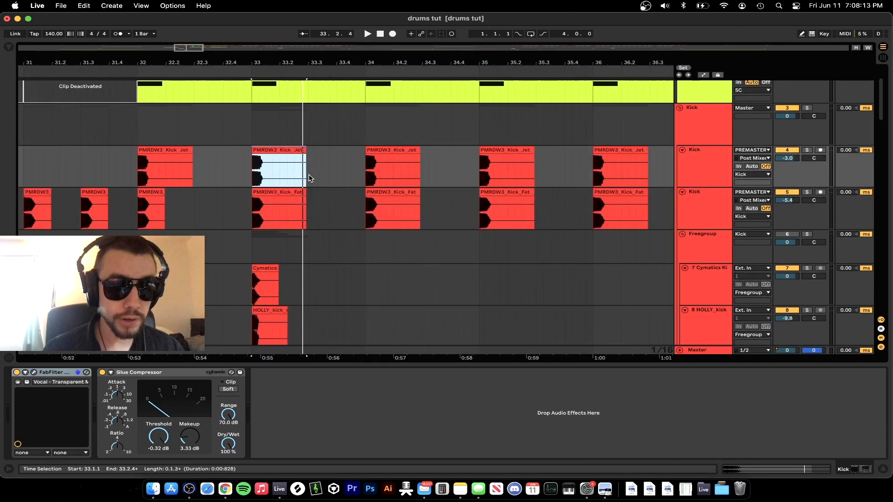
Show the sample browser with the Riddim Dubstep Weapons 3 folder beside the arrangement.
{"action": "left_click", "coordinate": [9, 47]}
{"action": "scroll", "coordinate": [151, 195], "scroll_direction": "down", "scroll_amount": 3}
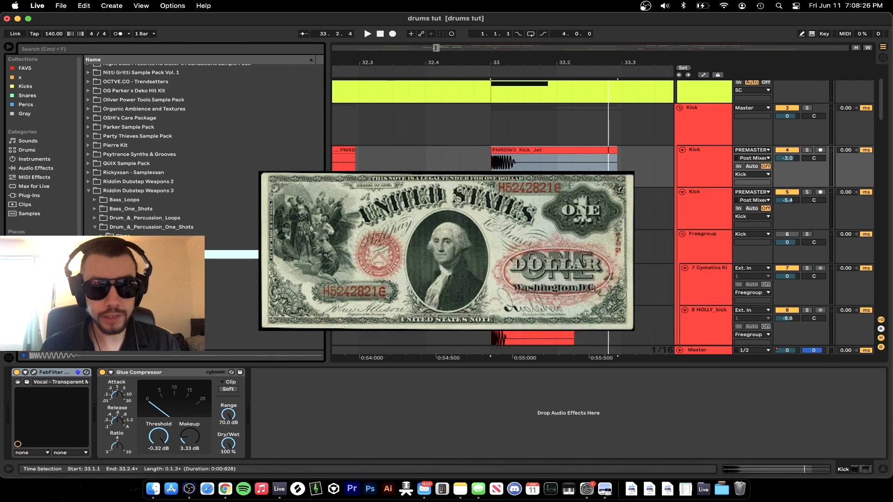
{"action": "scroll", "coordinate": [426, 267], "scroll_direction": "down", "scroll_amount": 5}
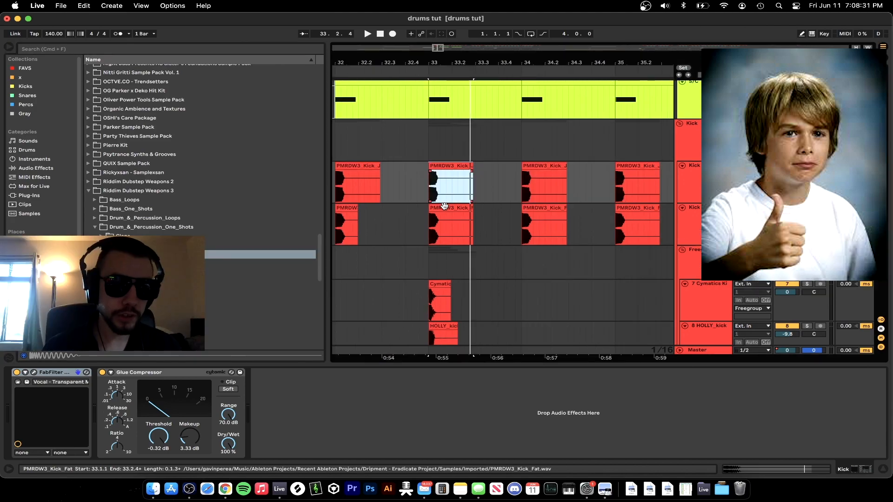
Audition the Cymatics Kick 007 clip at bar 33 in the kick Freegroup with its track soloed.
{"action": "scroll", "coordinate": [445, 213], "scroll_direction": "down", "scroll_amount": 3}
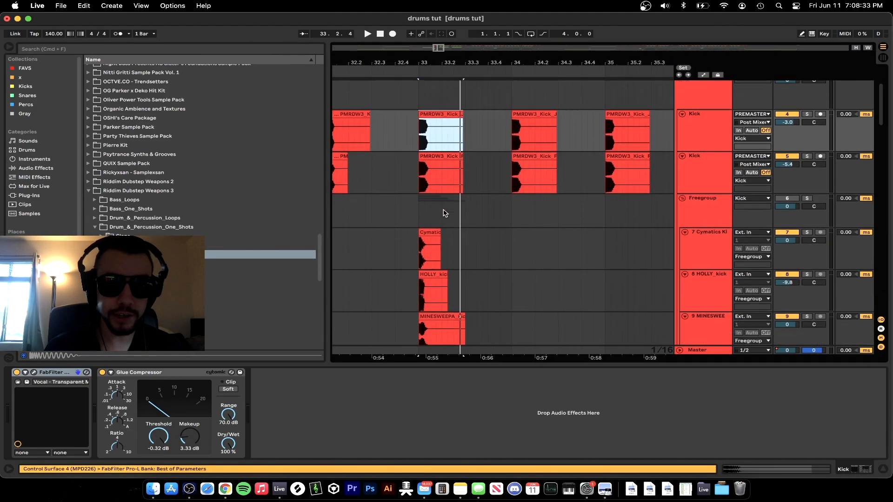
{"action": "scroll", "coordinate": [445, 213], "scroll_direction": "down", "scroll_amount": 2}
{"action": "scroll", "coordinate": [444, 214], "scroll_direction": "left", "scroll_amount": 2}
{"action": "left_click", "coordinate": [443, 213]}
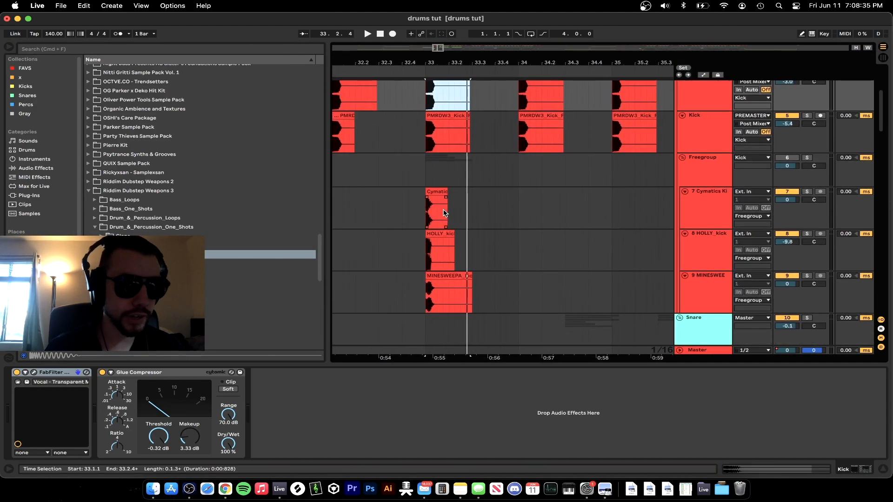
{"action": "scroll", "coordinate": [443, 213], "scroll_direction": "down", "scroll_amount": 2}
{"action": "scroll", "coordinate": [443, 213], "scroll_direction": "up", "scroll_amount": 5}
{"action": "left_click", "coordinate": [409, 161]}
{"action": "key", "text": "space"}
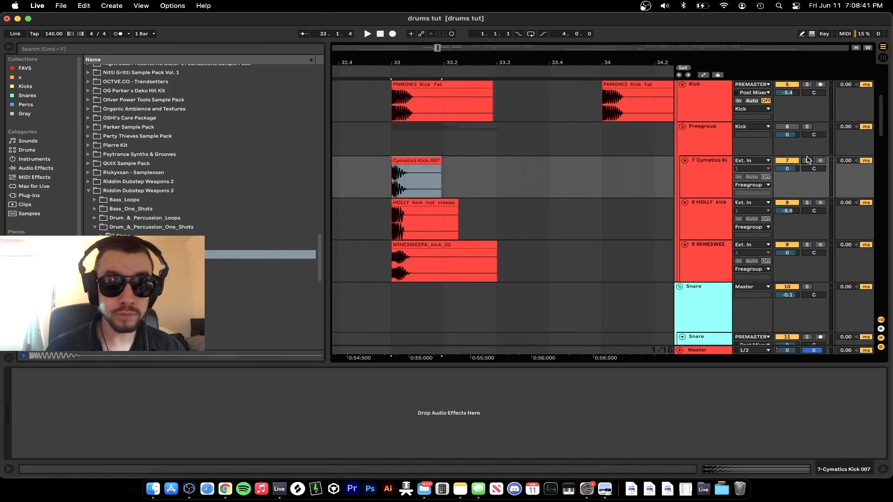
{"action": "left_click", "coordinate": [806, 160]}
{"action": "left_click", "coordinate": [408, 159]}
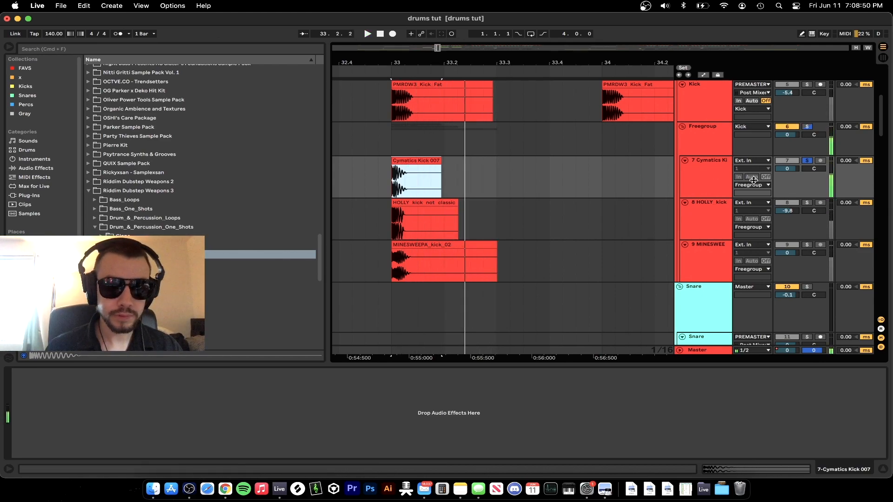
Audition the HOLLY and MINESWEEPA kick layers soloed one at a time, and solo the Freegroup to hear all three layers together.
{"action": "left_click", "coordinate": [807, 203]}
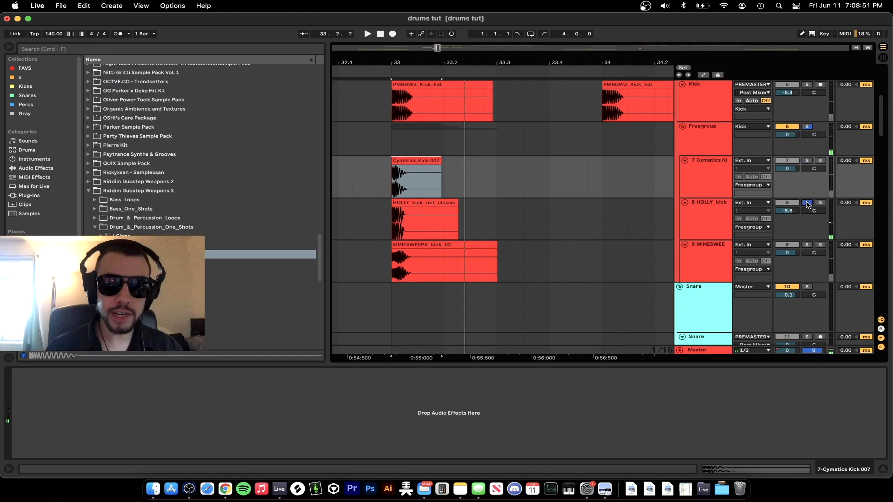
{"action": "left_click", "coordinate": [405, 203]}
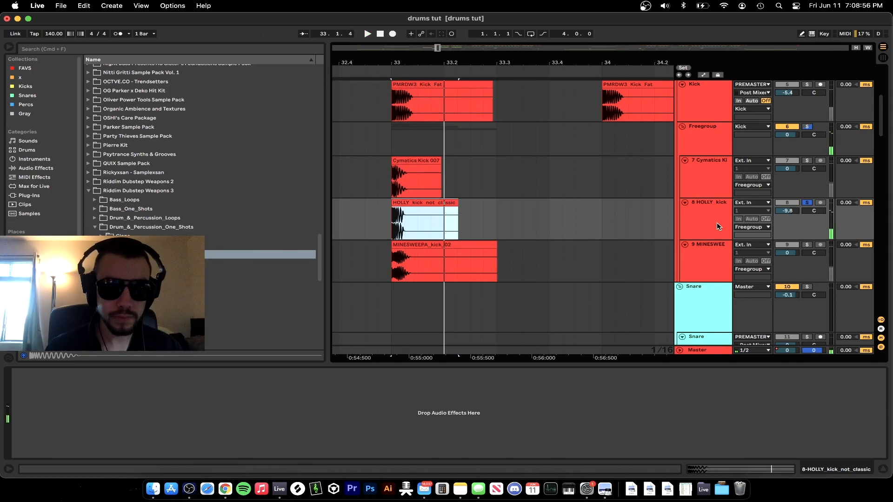
{"action": "left_click", "coordinate": [807, 245]}
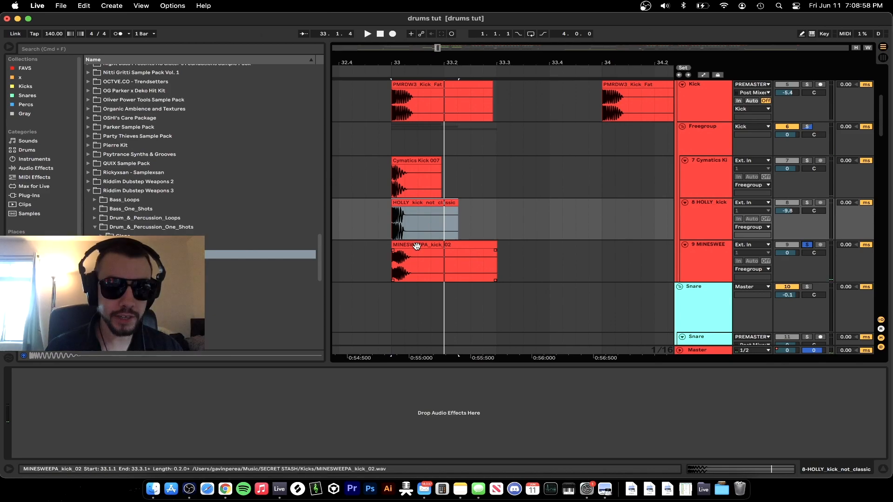
{"action": "left_click", "coordinate": [460, 261]}
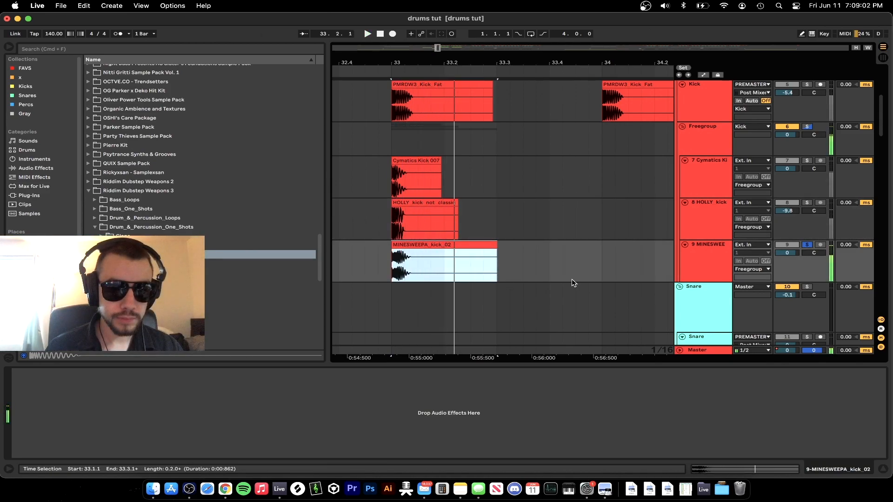
{"action": "left_click", "coordinate": [807, 127]}
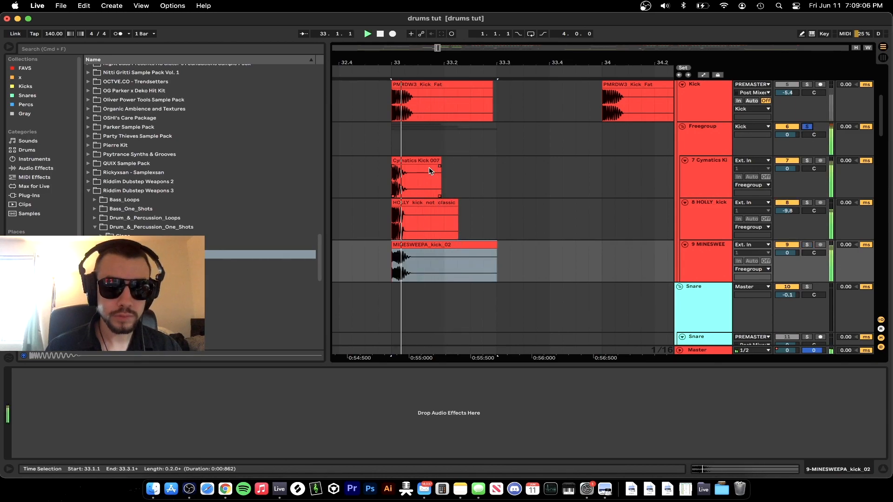
Show the effects chain of the Kick track holding the PMRDW3_Kick_Jet clips and examine its Glue Compressor.
{"action": "left_click", "coordinate": [706, 137]}
{"action": "scroll", "coordinate": [707, 177], "scroll_direction": "up", "scroll_amount": 5}
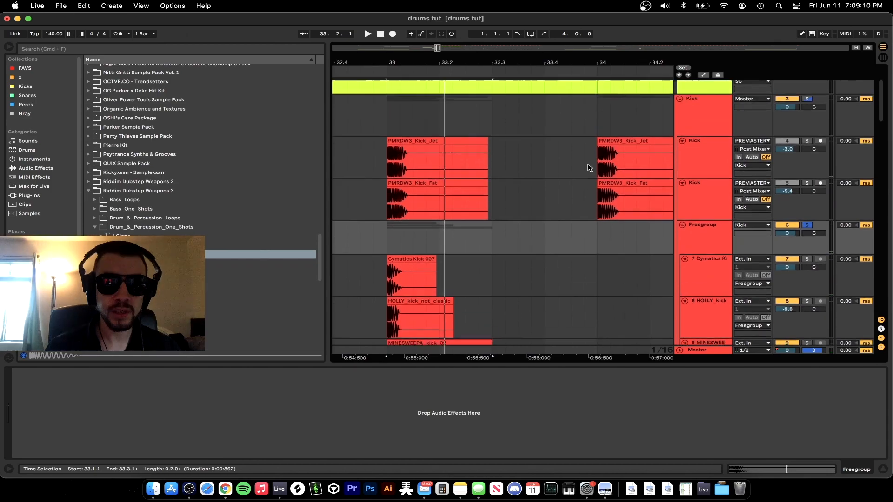
{"action": "left_click", "coordinate": [711, 216]}
{"action": "scroll", "coordinate": [710, 205], "scroll_direction": "up", "scroll_amount": 2}
{"action": "scroll", "coordinate": [708, 203], "scroll_direction": "down", "scroll_amount": 3}
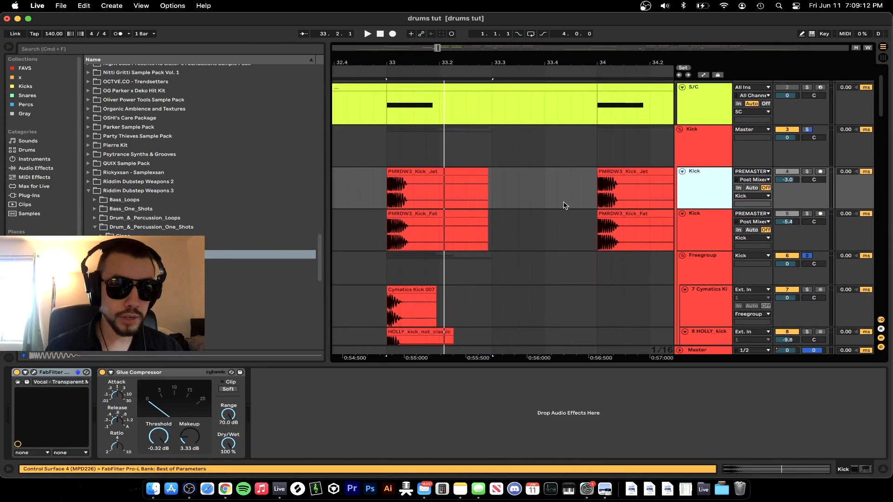
{"action": "scroll", "coordinate": [563, 206], "scroll_direction": "down", "scroll_amount": 3}
{"action": "left_click", "coordinate": [134, 375]}
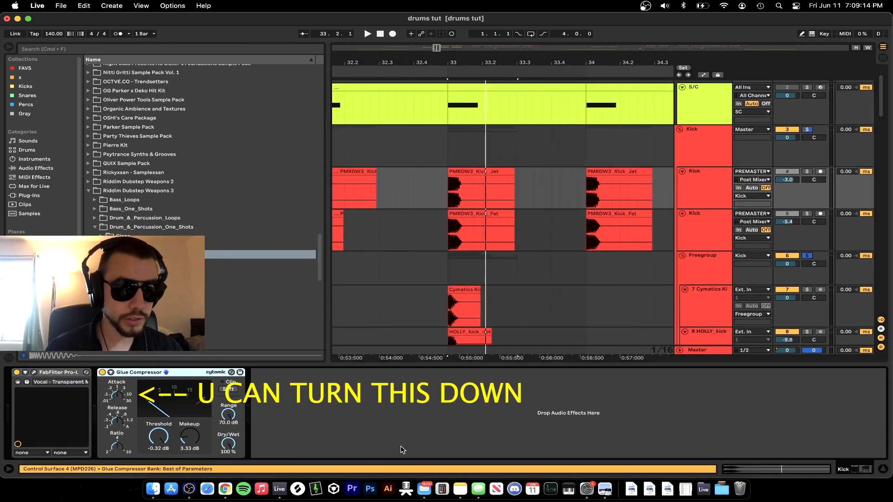
{"action": "scroll", "coordinate": [519, 190], "scroll_direction": "down", "scroll_amount": 3}
{"action": "scroll", "coordinate": [518, 190], "scroll_direction": "down", "scroll_amount": 3}
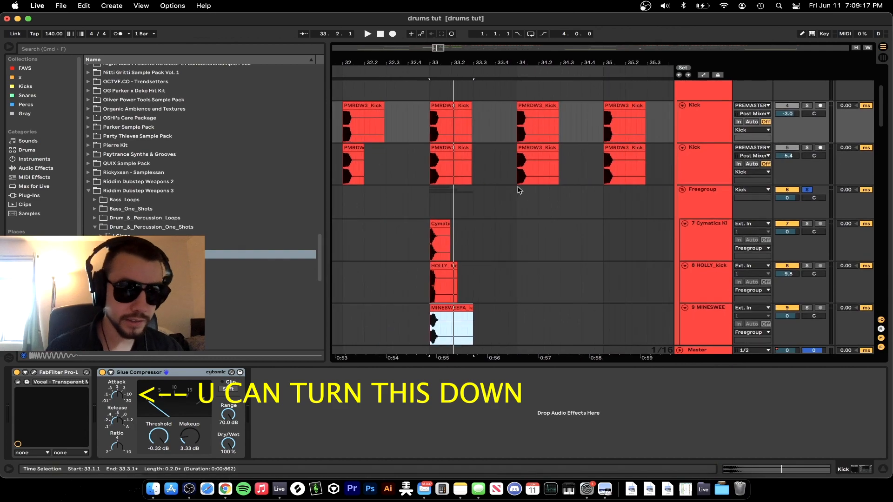
{"action": "scroll", "coordinate": [518, 191], "scroll_direction": "up", "scroll_amount": 1}
{"action": "scroll", "coordinate": [518, 190], "scroll_direction": "left", "scroll_amount": 2}
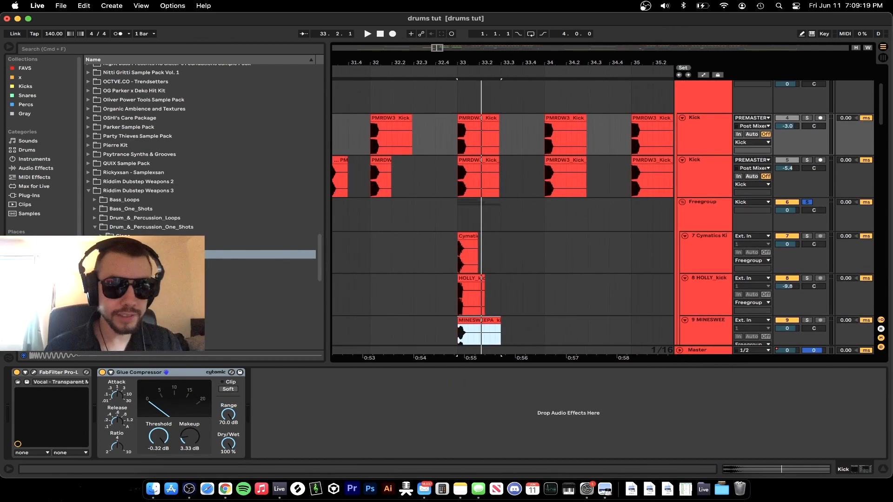
Find Saturator with the search term "sat" and add it after the Glue Compressor on the Kick Jet track.
{"action": "key", "text": "super+f"}
{"action": "type", "text": "sat"}
{"action": "key", "text": "Down"}
{"action": "key", "text": "Return"}
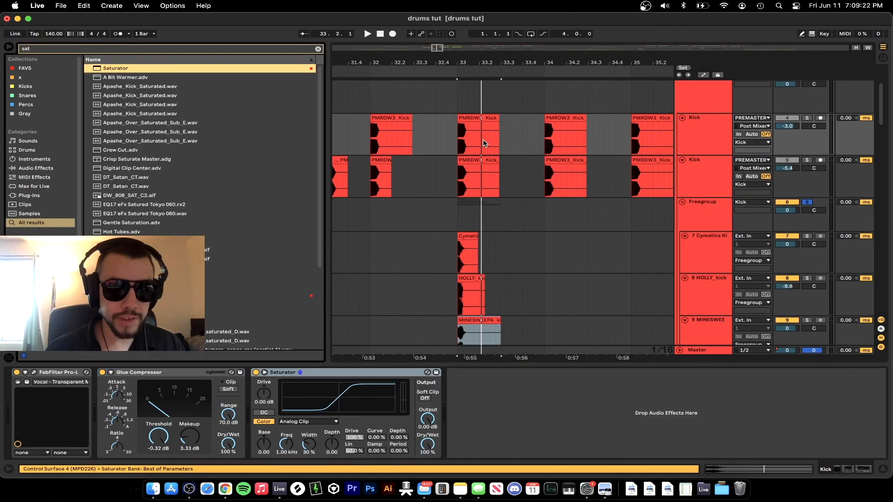
Raise the Saturator's Drive to 20.6 dB while playing the bar 33 kick, and solo the Kick Jet track.
{"action": "left_click", "coordinate": [263, 396]}
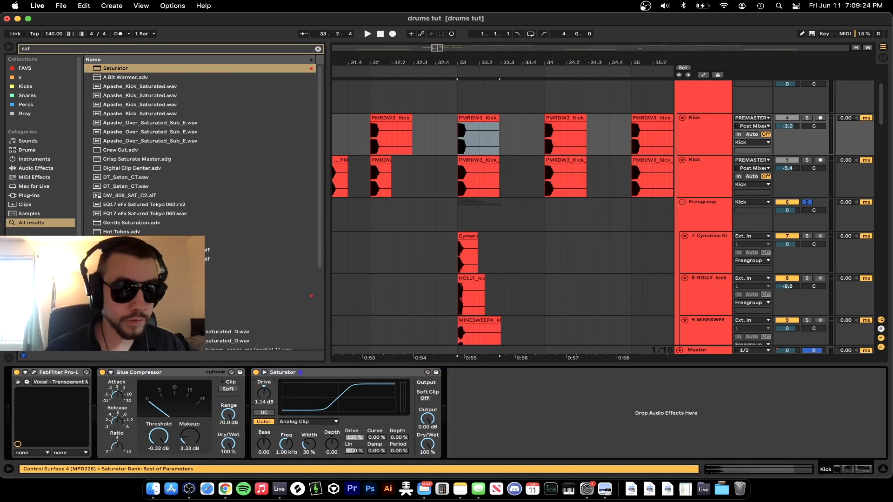
{"action": "key", "text": "space"}
{"action": "left_click_drag", "start_coordinate": [264, 396], "coordinate": [263, 389]}
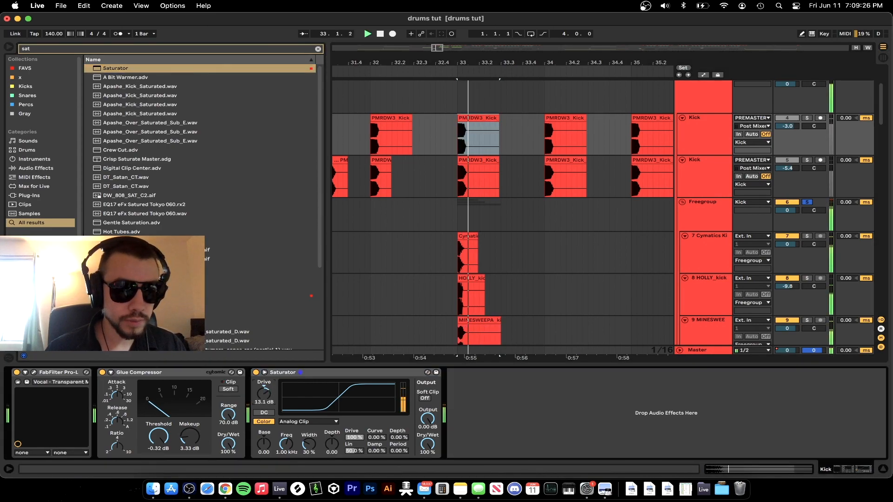
{"action": "left_click", "coordinate": [806, 118]}
{"action": "key", "text": "space"}
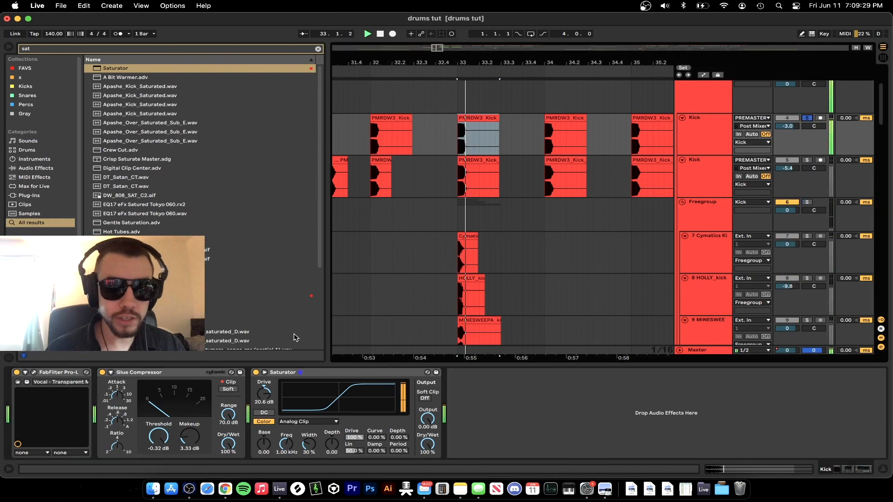
Set the Saturator's Drive to 5.14 dB and replay the soloed bar 33 kick several times.
{"action": "key", "text": "space"}
{"action": "mouse_move", "coordinate": [266, 393]}
{"action": "left_mouse_down"}
{"action": "mouse_move", "coordinate": [266, 414]}
{"action": "mouse_move", "coordinate": [264, 406]}
{"action": "left_mouse_up"}
{"action": "key", "text": "space"}
{"action": "key", "text": "space"}
{"action": "key", "text": "space"}
{"action": "key", "text": "space"}
{"action": "key", "text": "space"}
{"action": "key", "text": "space"}
{"action": "key", "text": "space"}
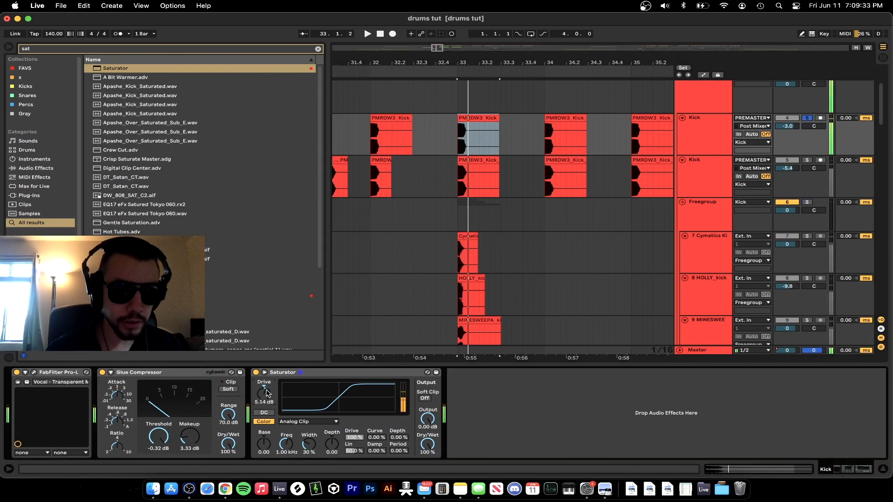
Add an EQ Eight after the Saturator and set its first low-cut band to 11.9 Hz.
{"action": "key", "text": "super+f"}
{"action": "type", "text": "eq"}
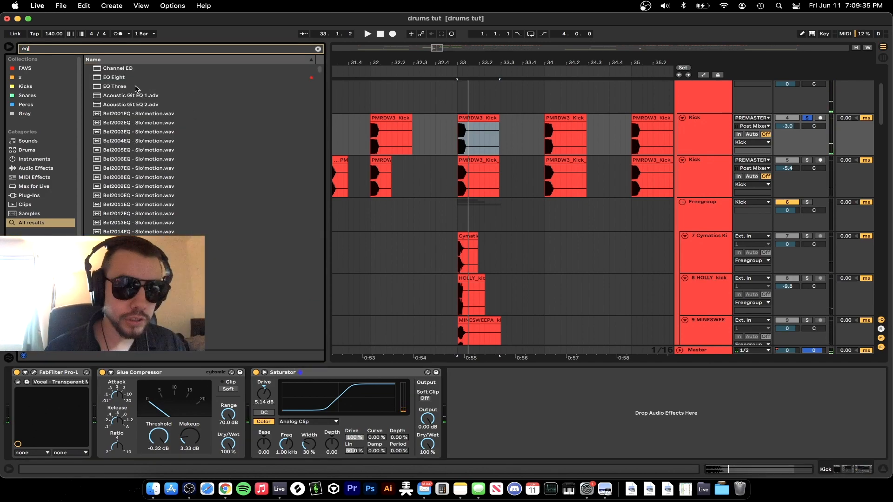
{"action": "double_click", "coordinate": [124, 77]}
{"action": "left_click_drag", "start_coordinate": [538, 415], "coordinate": [482, 416]}
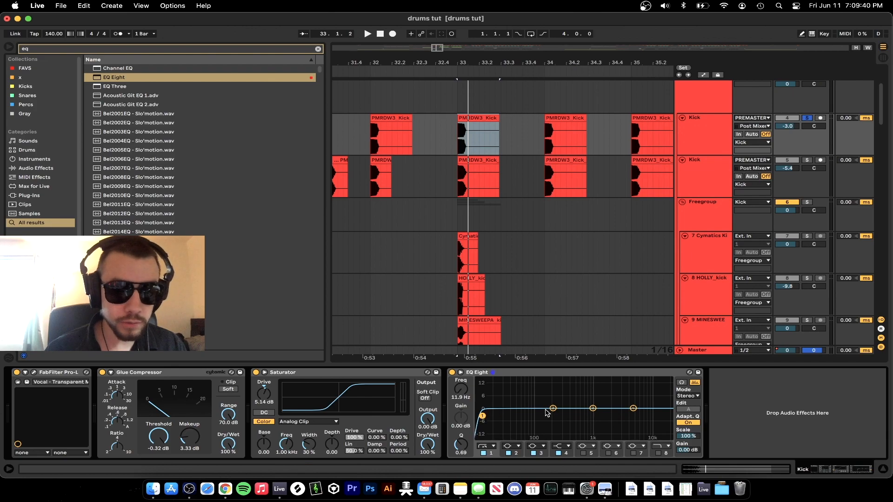
Set the EQ Eight's low cut to 35.9 Hz and dip band 2 slightly above 100 Hz while playing the kick.
{"action": "key", "text": "space"}
{"action": "left_click_drag", "start_coordinate": [556, 408], "coordinate": [510, 412]}
{"action": "key", "text": "space"}
{"action": "key", "text": "space"}
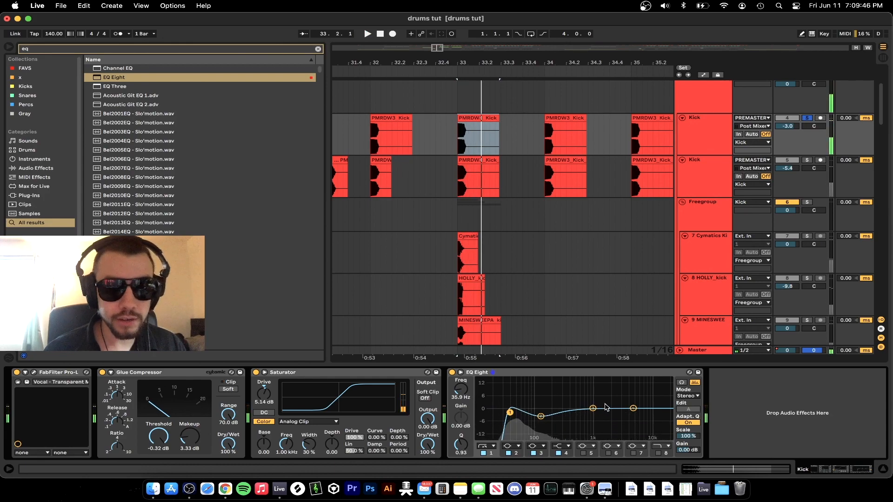
Change EQ Eight's band 4 to a high cut at 9.18 kHz and audition the kick with it.
{"action": "left_click", "coordinate": [633, 409]}
{"action": "left_click", "coordinate": [565, 445]}
{"action": "left_click", "coordinate": [560, 439]}
{"action": "mouse_move", "coordinate": [632, 414]}
{"action": "left_mouse_down"}
{"action": "mouse_move", "coordinate": [563, 410]}
{"action": "mouse_move", "coordinate": [647, 417]}
{"action": "left_mouse_up"}
{"action": "key", "text": "space"}
{"action": "key", "text": "space"}
{"action": "key", "text": "space"}
Delete the EQ Eight and the Saturator from the Kick Jet track.
{"action": "left_click", "coordinate": [506, 374]}
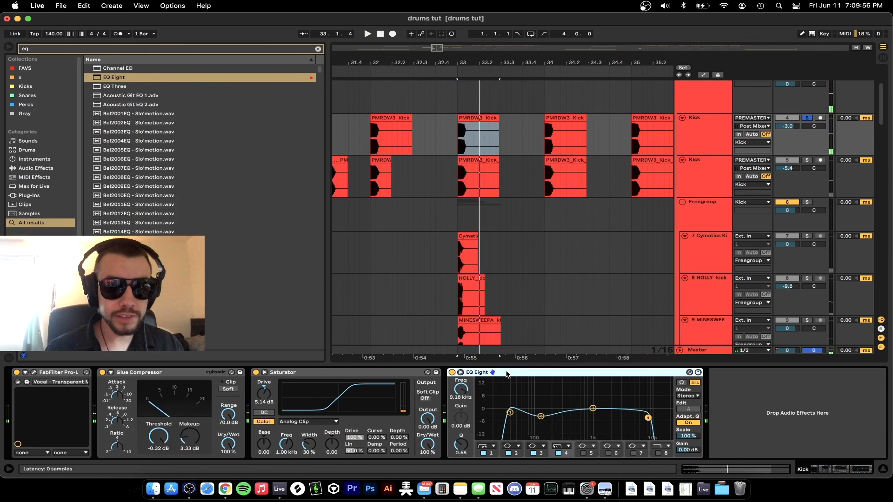
{"action": "key", "text": "Delete"}
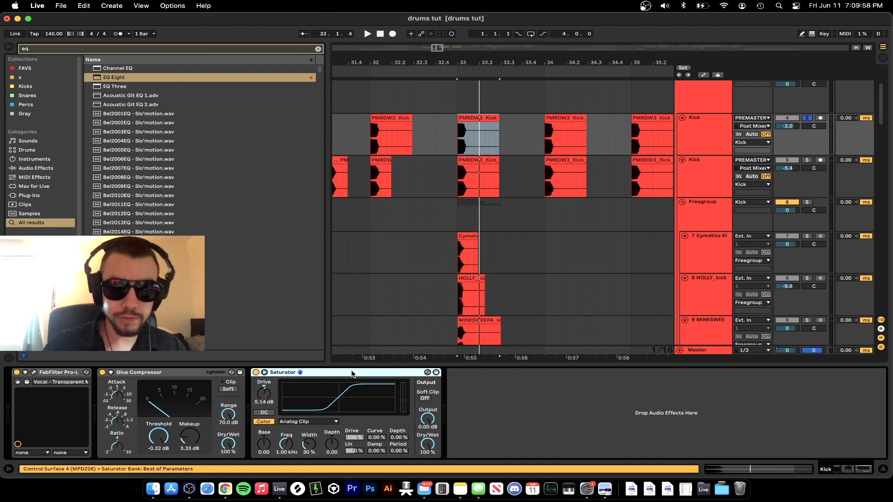
{"action": "key", "text": "Delete"}
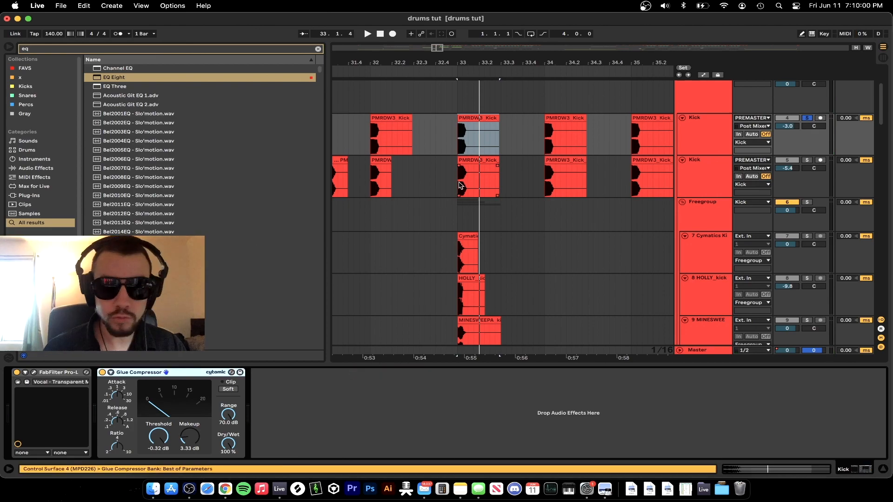
Hide the browser and device view, solo the Snare group and play its layered clips from 34.3.
{"action": "scroll", "coordinate": [460, 185], "scroll_direction": "down", "scroll_amount": 3}
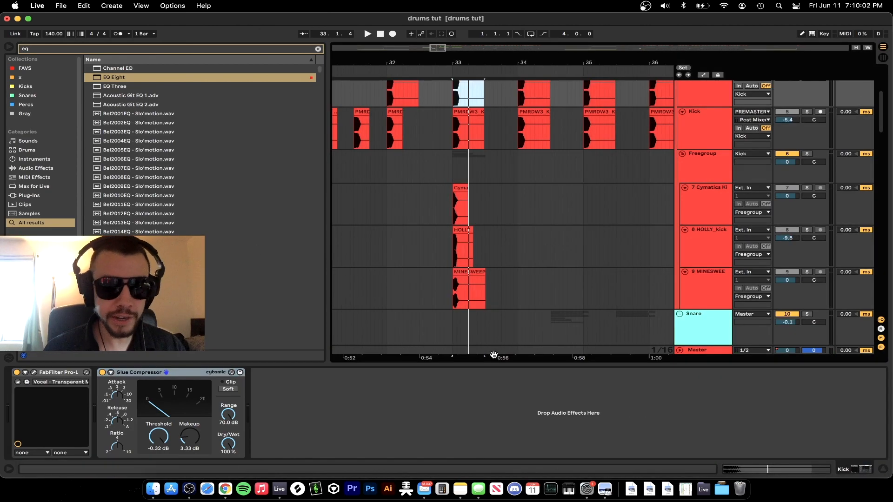
{"action": "left_click_drag", "start_coordinate": [422, 362], "coordinate": [423, 461]}
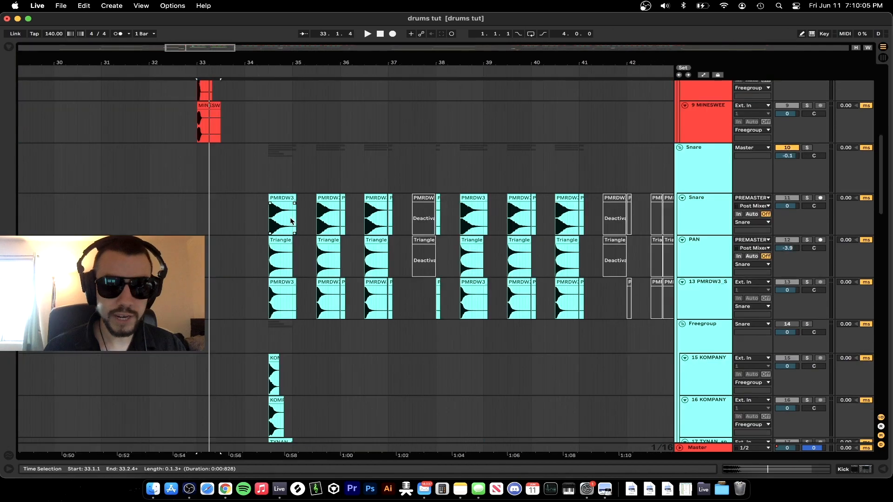
{"action": "left_click", "coordinate": [277, 198]}
{"action": "left_click", "coordinate": [806, 148]}
{"action": "key", "text": "space"}
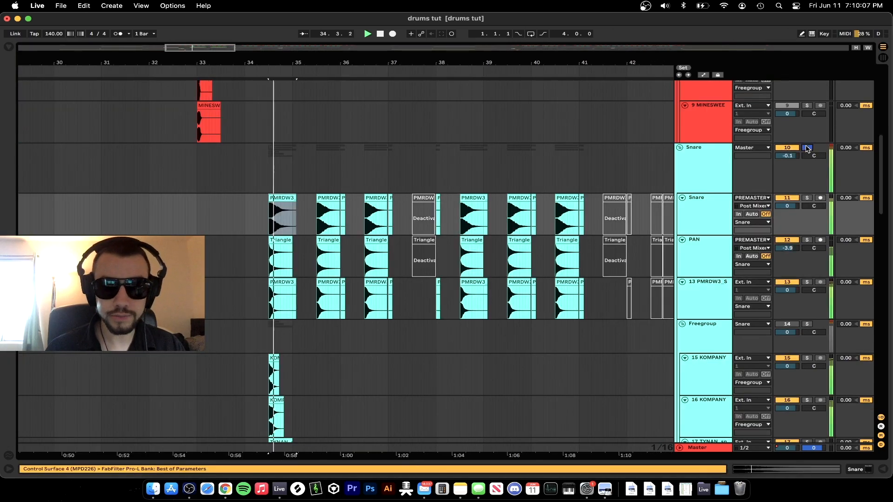
{"action": "scroll", "coordinate": [275, 233], "scroll_direction": "down", "scroll_amount": 2}
{"action": "scroll", "coordinate": [275, 233], "scroll_direction": "up", "scroll_amount": 5}
{"action": "key", "text": "space"}
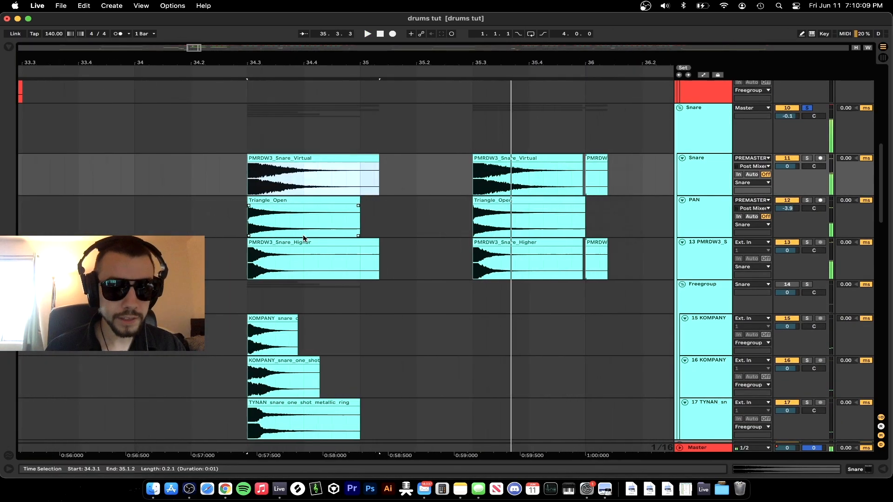
{"action": "left_click", "coordinate": [293, 199]}
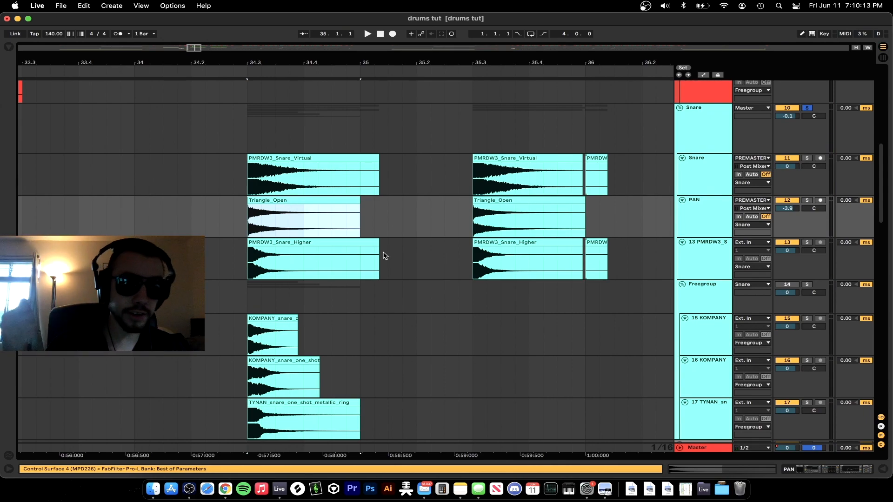
{"action": "key", "text": "space"}
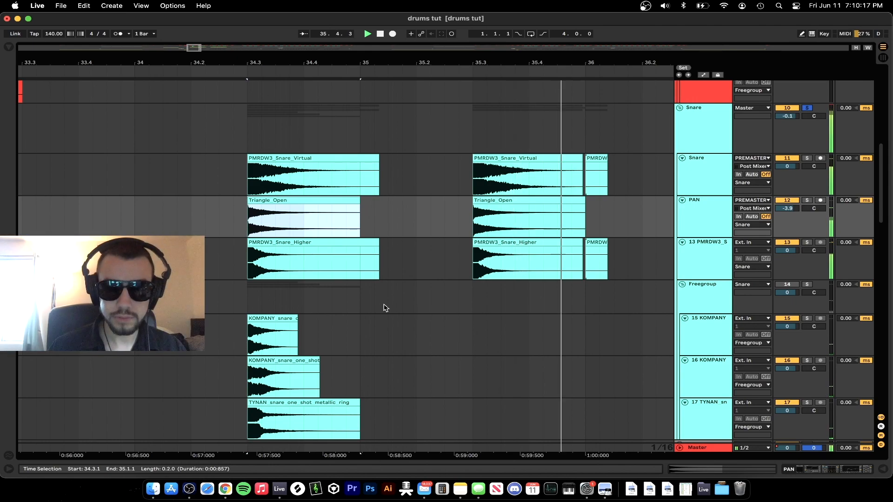
Audition the PMRDW3_Snare_Virtual and Triangle_Open layers at 34.3 with their tracks soloed one at a time.
{"action": "scroll", "coordinate": [384, 305], "scroll_direction": "down", "scroll_amount": 3}
{"action": "left_click", "coordinate": [807, 191]}
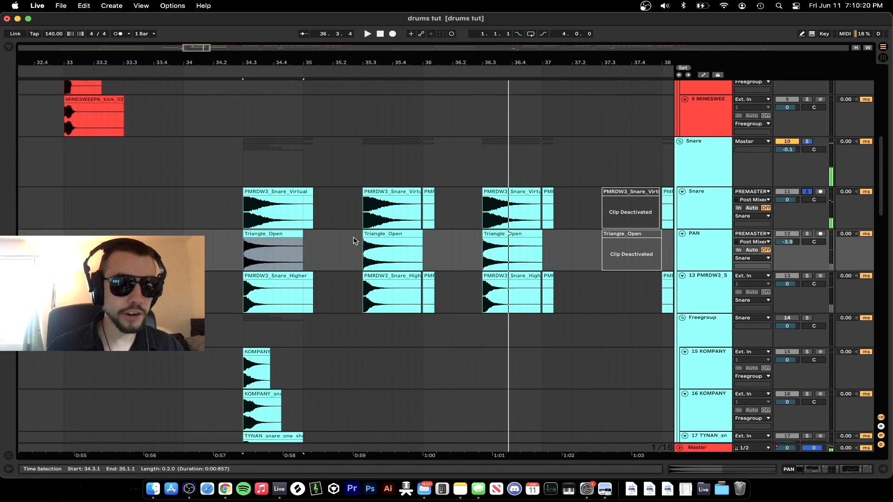
{"action": "left_click", "coordinate": [279, 191]}
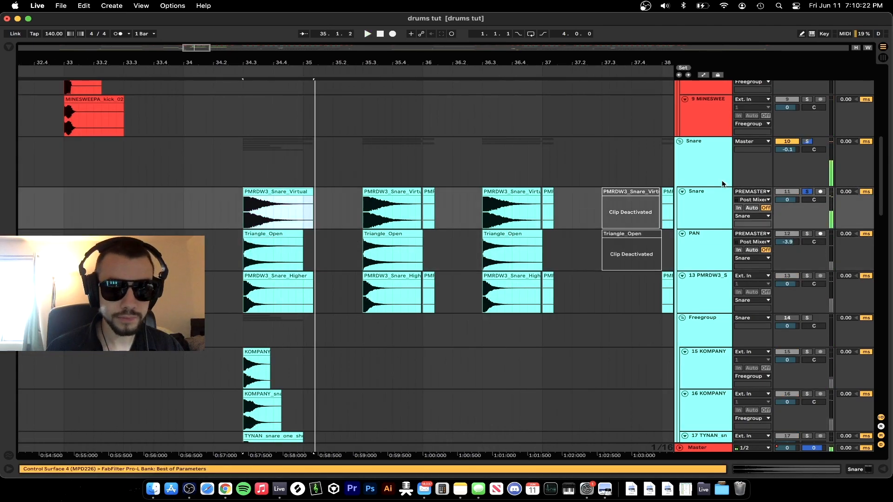
{"action": "left_click", "coordinate": [806, 234]}
{"action": "left_click", "coordinate": [285, 234]}
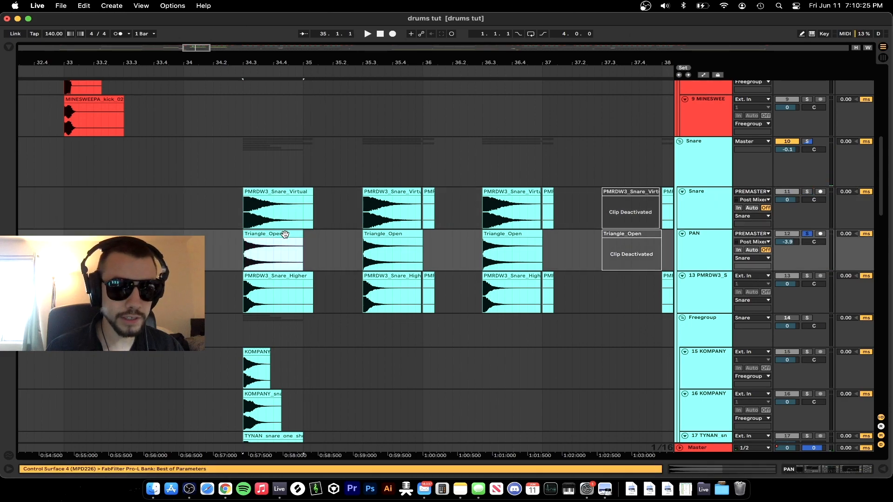
{"action": "key", "text": "space"}
{"action": "key", "text": "space"}
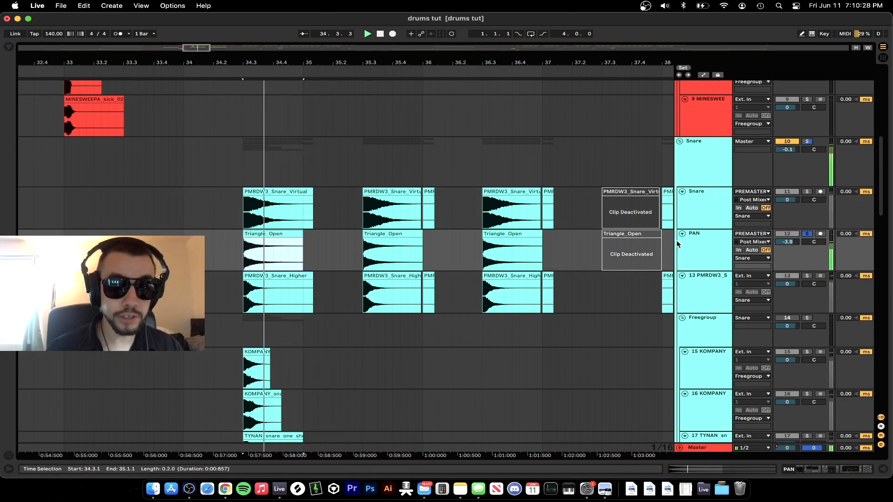
Solo track 13 and audition the PMRDW3_Snare_Higher clip at 34.3.
{"action": "left_click", "coordinate": [689, 243]}
{"action": "left_click", "coordinate": [719, 280]}
{"action": "left_click", "coordinate": [807, 277]}
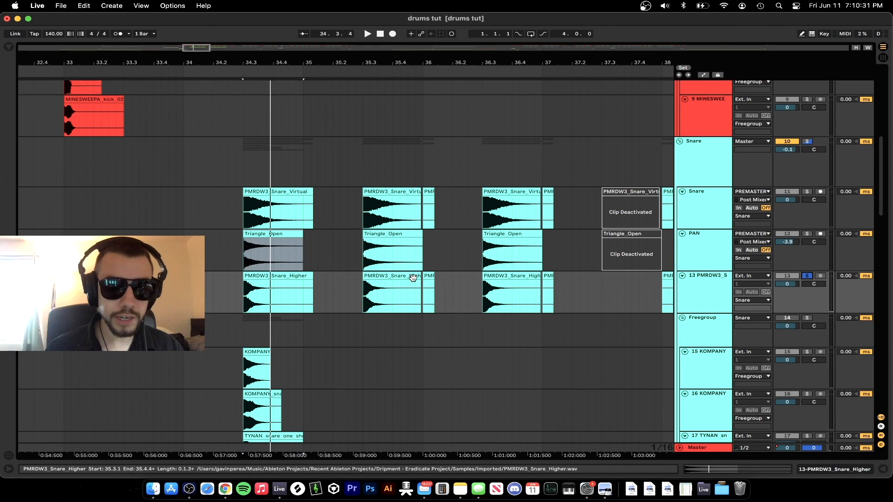
{"action": "left_click", "coordinate": [299, 276]}
{"action": "key", "text": "space"}
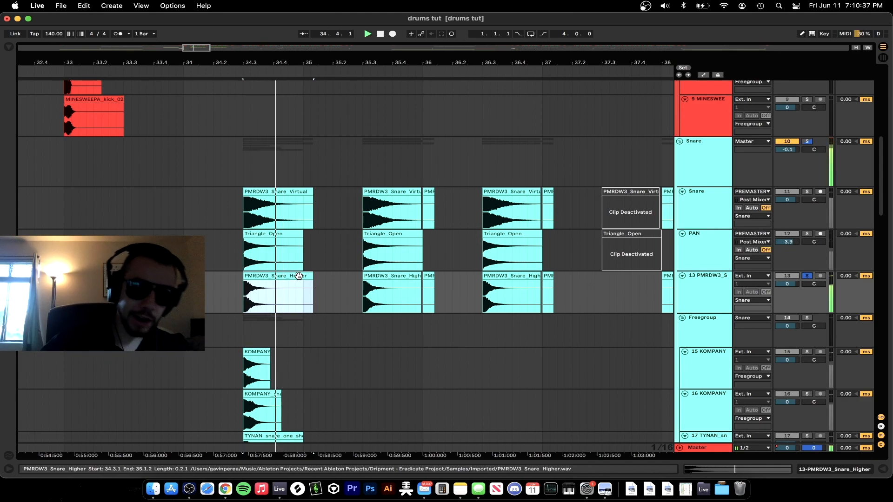
Solo the Snare group and play its three layers together from 34.3.
{"action": "left_click", "coordinate": [807, 142]}
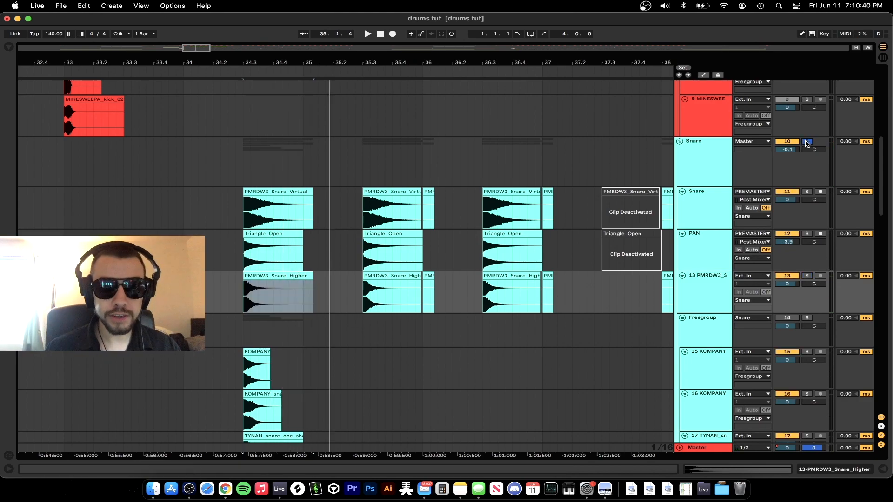
{"action": "key", "text": "space"}
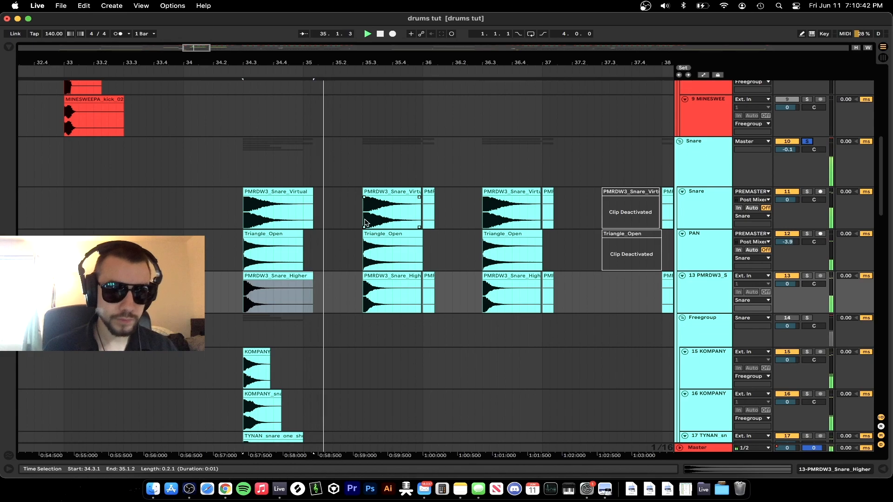
{"action": "scroll", "coordinate": [520, 256], "scroll_direction": "down", "scroll_amount": 5}
{"action": "scroll", "coordinate": [520, 256], "scroll_direction": "right", "scroll_amount": 5}
{"action": "key", "text": "space"}
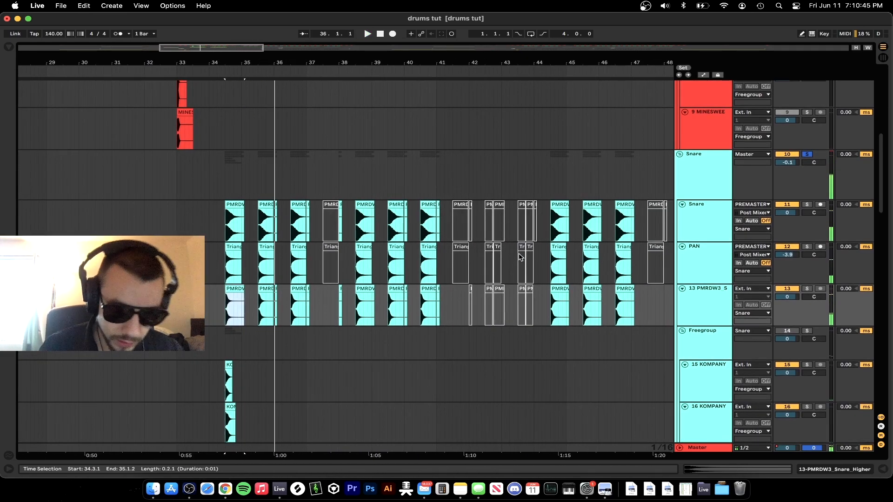
Point out the Snare_Virtual, Triangle_Open and Snare_Higher clips at 34.3, and show the snare Freegroup beneath them.
{"action": "scroll", "coordinate": [520, 257], "scroll_direction": "up", "scroll_amount": 3}
{"action": "scroll", "coordinate": [330, 325], "scroll_direction": "up", "scroll_amount": 8}
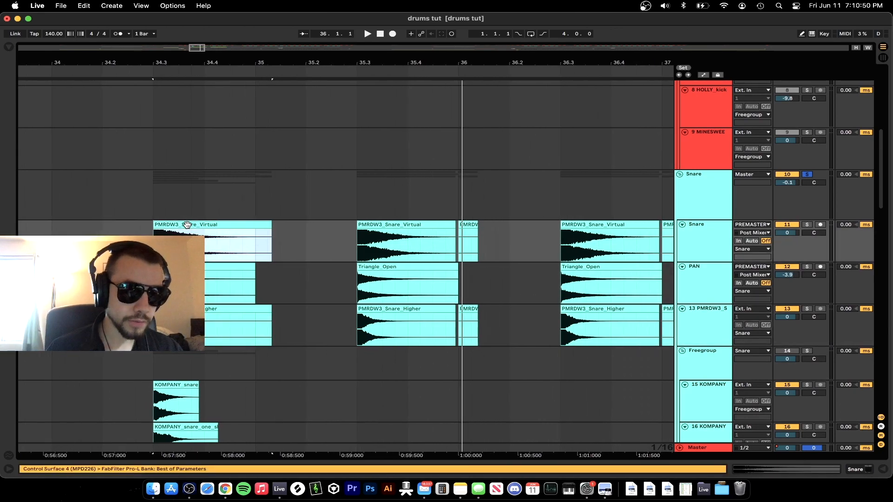
{"action": "scroll", "coordinate": [220, 223], "scroll_direction": "down", "scroll_amount": 3}
{"action": "left_click", "coordinate": [186, 233]}
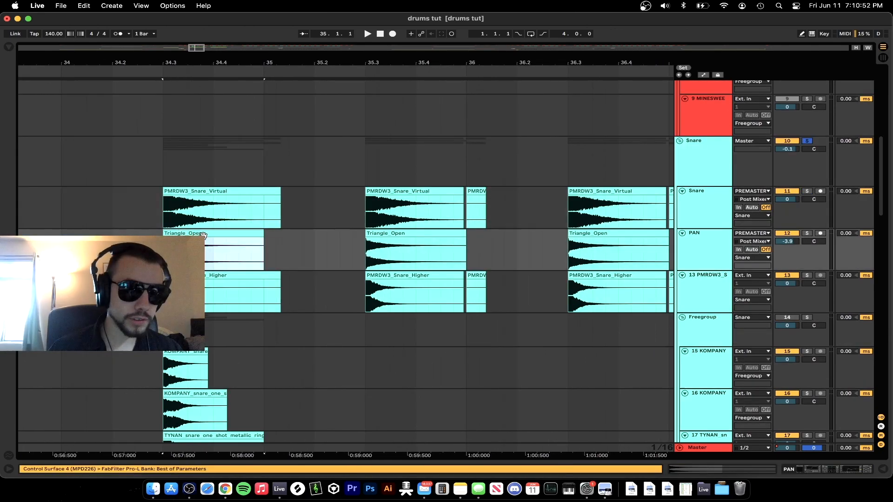
{"action": "left_click", "coordinate": [187, 276]}
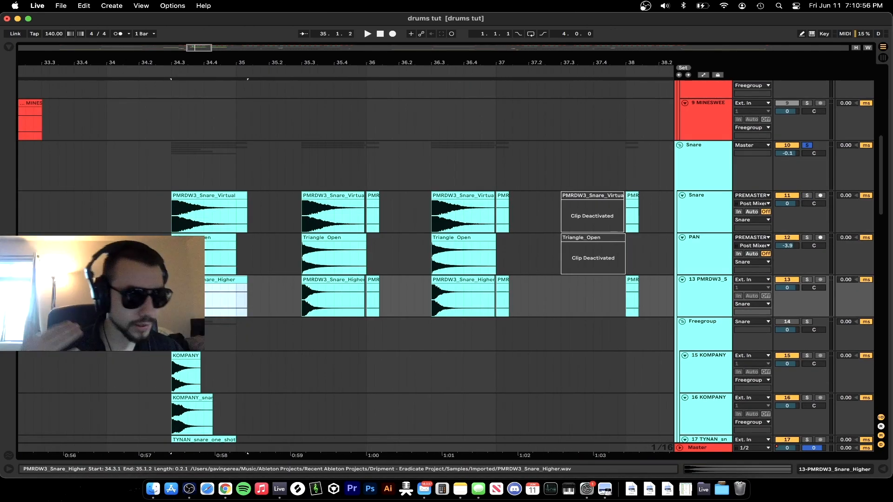
{"action": "scroll", "coordinate": [345, 261], "scroll_direction": "down", "scroll_amount": 4}
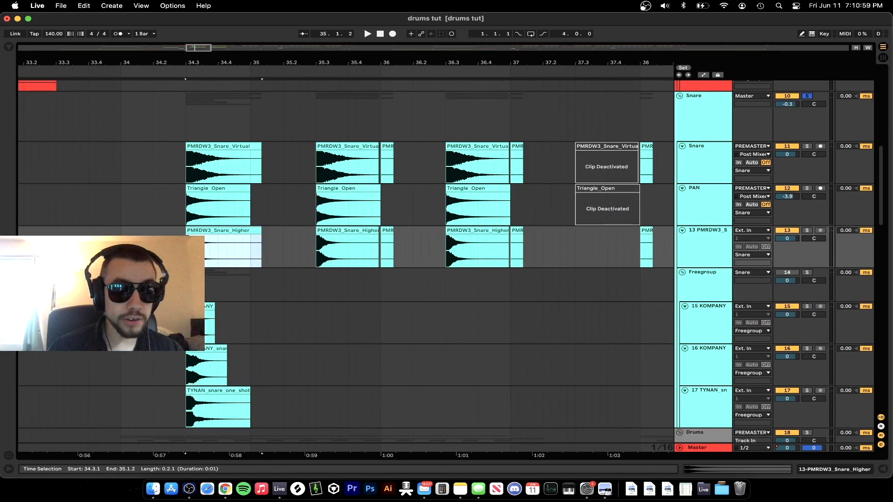
Look over the snare layers and the KOMPANY and TYNAN one-shot clips in the snare Freegroup at 34.3.
{"action": "scroll", "coordinate": [346, 261], "scroll_direction": "down", "scroll_amount": 2}
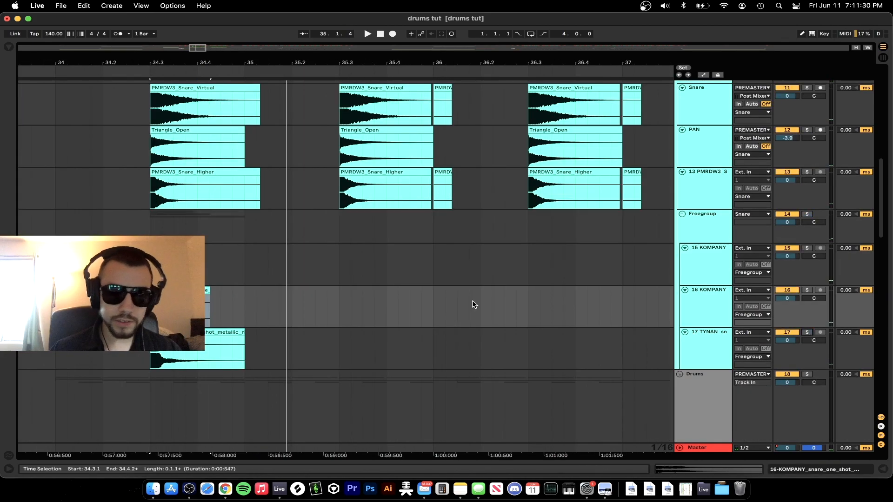
{"action": "scroll", "coordinate": [472, 304], "scroll_direction": "down", "scroll_amount": 5}
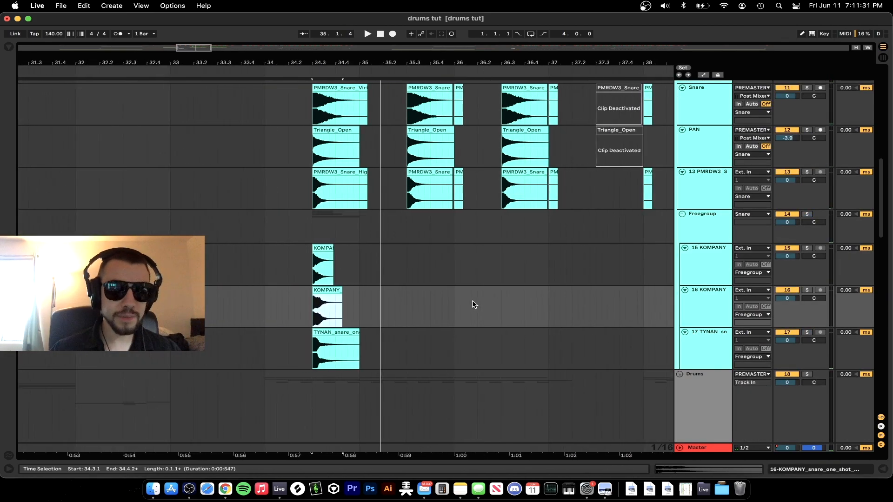
{"action": "scroll", "coordinate": [472, 304], "scroll_direction": "up", "scroll_amount": 15}
{"action": "scroll", "coordinate": [472, 305], "scroll_direction": "down", "scroll_amount": 3}
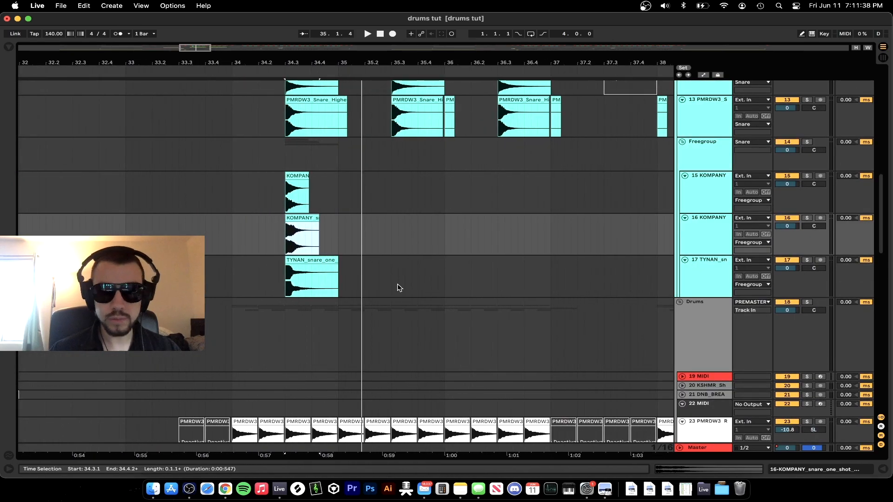
{"action": "scroll", "coordinate": [400, 287], "scroll_direction": "up", "scroll_amount": 1}
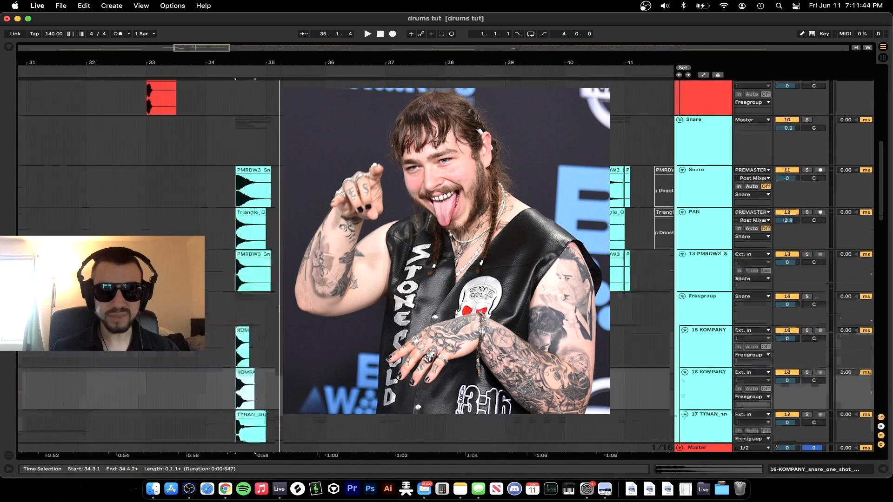
{"action": "scroll", "coordinate": [259, 259], "scroll_direction": "up", "scroll_amount": 1}
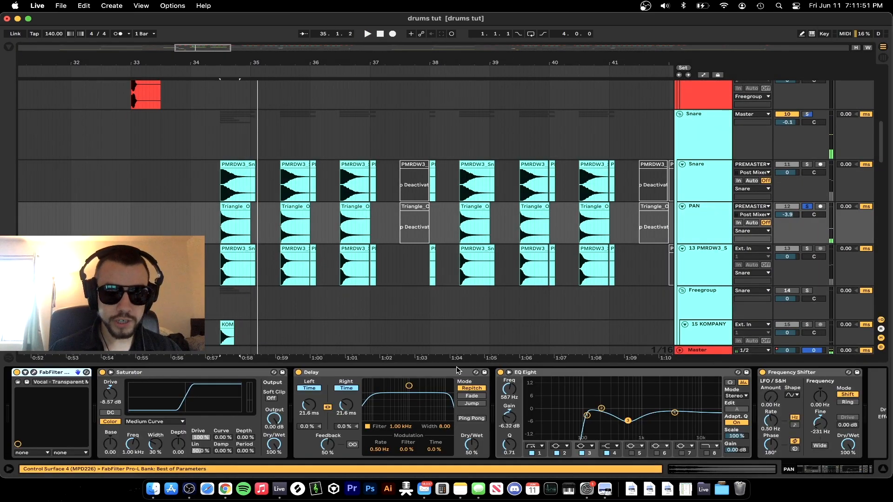
Review the PAN track's Saturator, Delay, EQ Eight and Frequency Shifter devices while auditioning the soloed Triangle_Open clip.
{"action": "scroll", "coordinate": [104, 409], "scroll_direction": "right", "scroll_amount": 1}
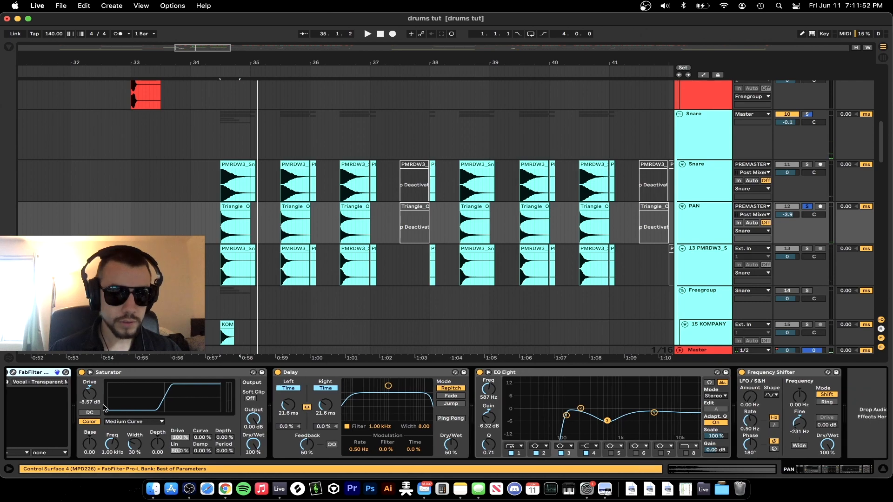
{"action": "left_click", "coordinate": [125, 377]}
{"action": "scroll", "coordinate": [229, 433], "scroll_direction": "right", "scroll_amount": 1}
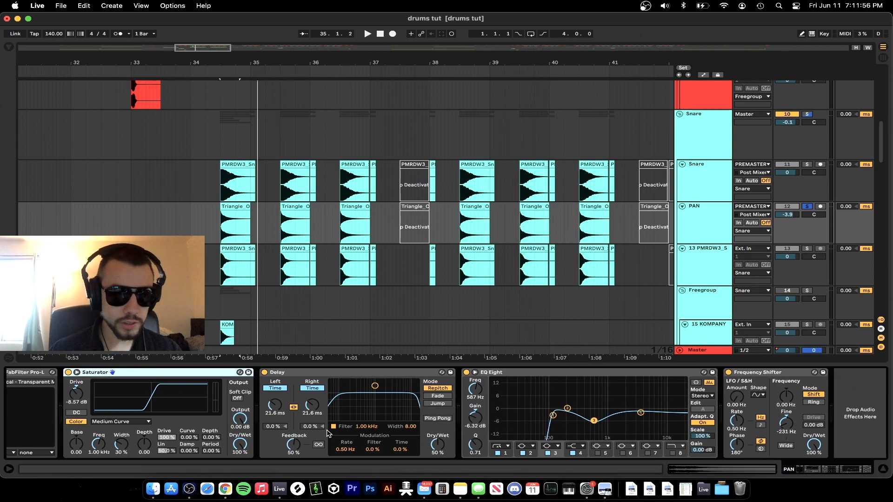
{"action": "key", "text": "space"}
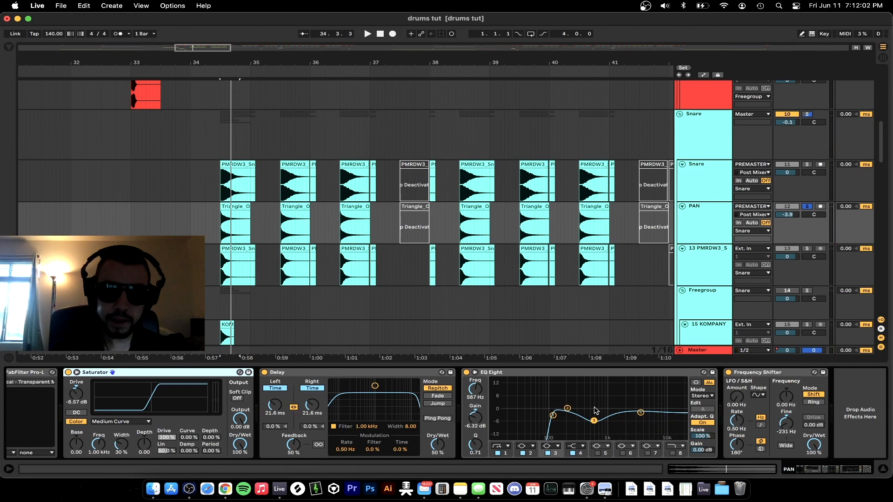
{"action": "key", "text": "space"}
{"action": "key", "text": "space"}
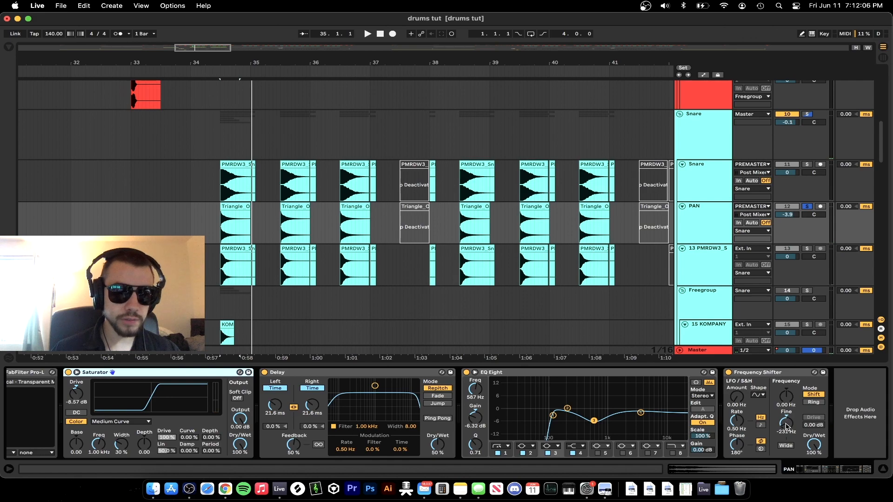
Audition Triangle_Open repeatedly to compare the PAN track's Frequency Shifter effect, trying its fine frequency control.
{"action": "key", "text": "space"}
{"action": "left_click", "coordinate": [728, 372]}
{"action": "key", "text": "space"}
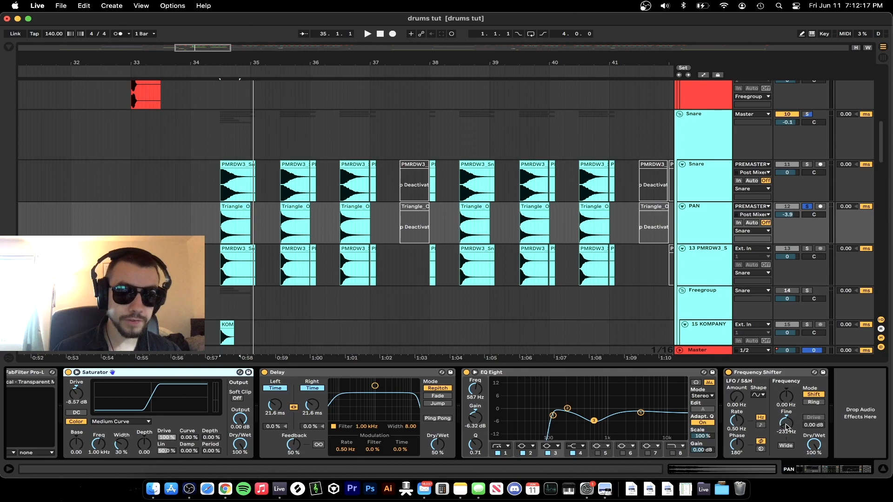
{"action": "key", "text": "space"}
{"action": "key", "text": "space"}
{"action": "key", "text": "space"}
{"action": "key", "text": "space"}
{"action": "key", "text": "space"}
{"action": "key", "text": "space"}
{"action": "key", "text": "space"}
{"action": "key", "text": "space"}
{"action": "left_click_drag", "start_coordinate": [786, 424], "coordinate": [786, 414]}
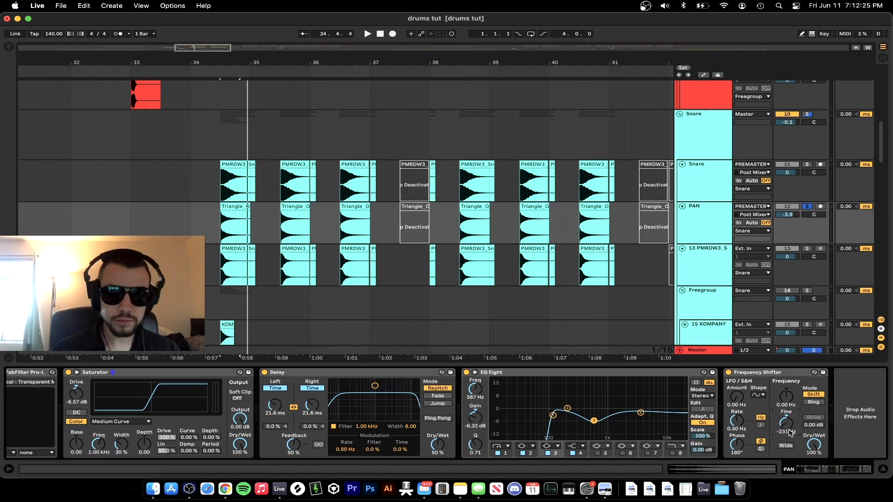
Open the Note-To-…Chart.jpg image from the MUSIC THEORY folder.
{"action": "left_click", "coordinate": [685, 489]}
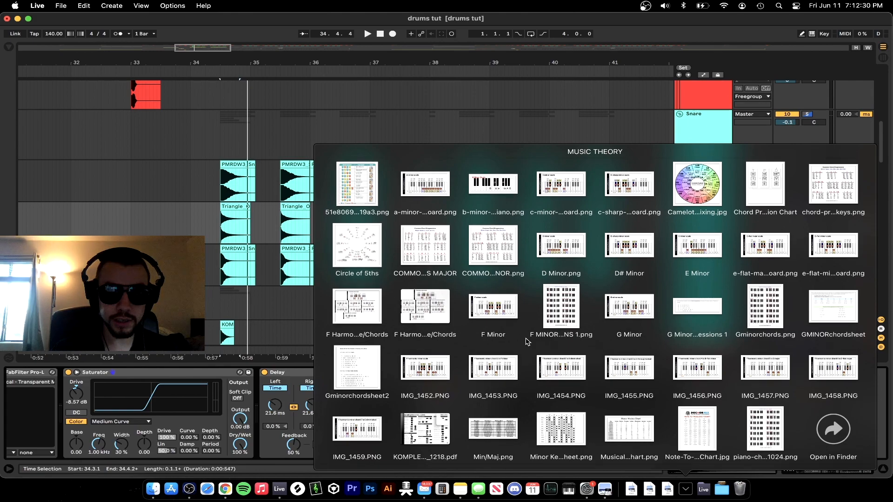
{"action": "left_click", "coordinate": [696, 428]}
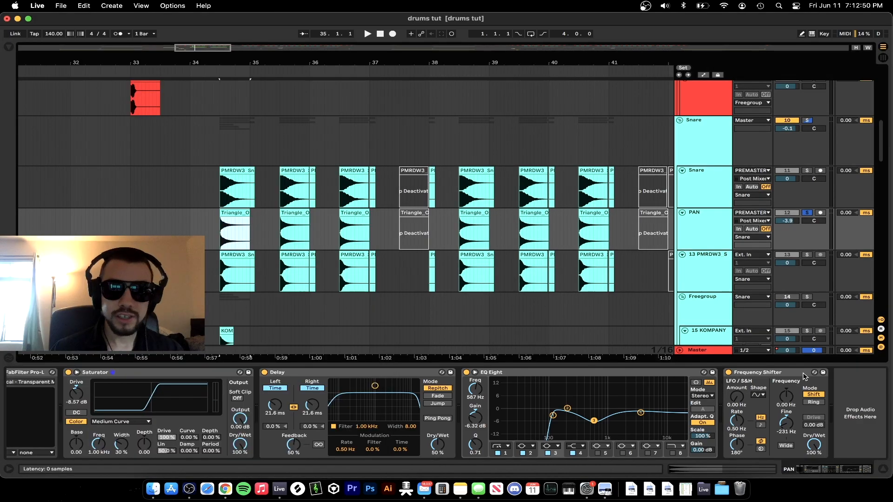
Hide the device chain view and collapse the Freegroup inside the Snare group.
{"action": "scroll", "coordinate": [524, 257], "scroll_direction": "down", "scroll_amount": 2}
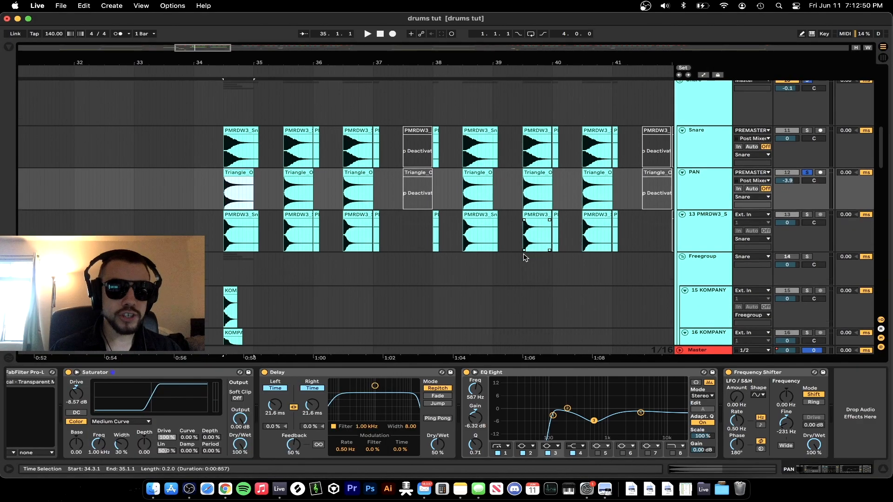
{"action": "scroll", "coordinate": [524, 257], "scroll_direction": "down", "scroll_amount": 4}
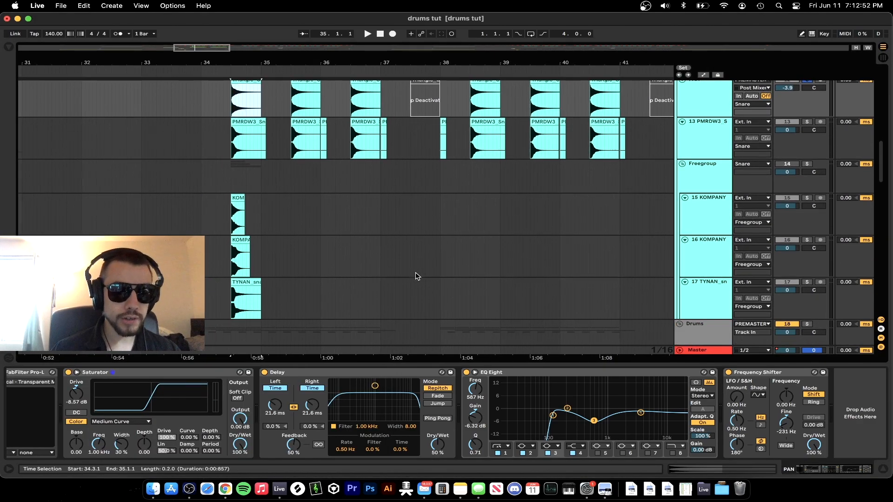
{"action": "scroll", "coordinate": [417, 276], "scroll_direction": "down", "scroll_amount": 1}
{"action": "double_click", "coordinate": [299, 363]}
{"action": "scroll", "coordinate": [301, 347], "scroll_direction": "down", "scroll_amount": 5}
{"action": "scroll", "coordinate": [314, 306], "scroll_direction": "up", "scroll_amount": 2}
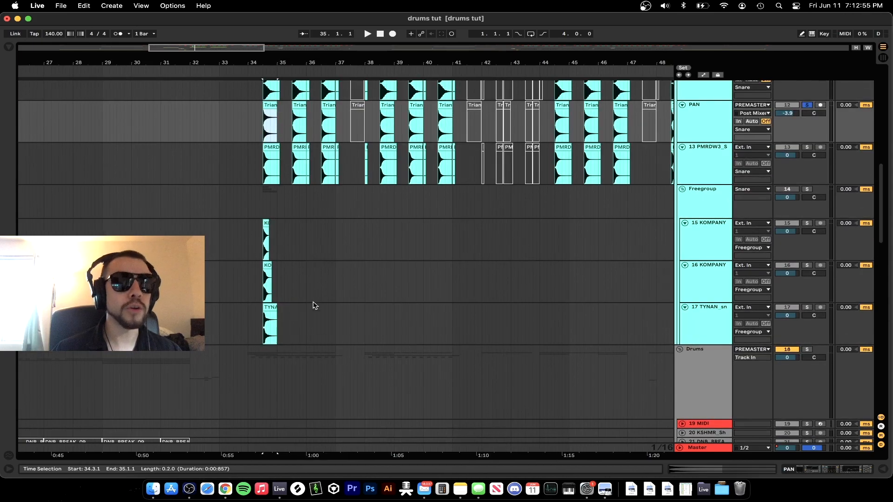
{"action": "scroll", "coordinate": [315, 305], "scroll_direction": "up", "scroll_amount": 3}
{"action": "left_click", "coordinate": [682, 264]}
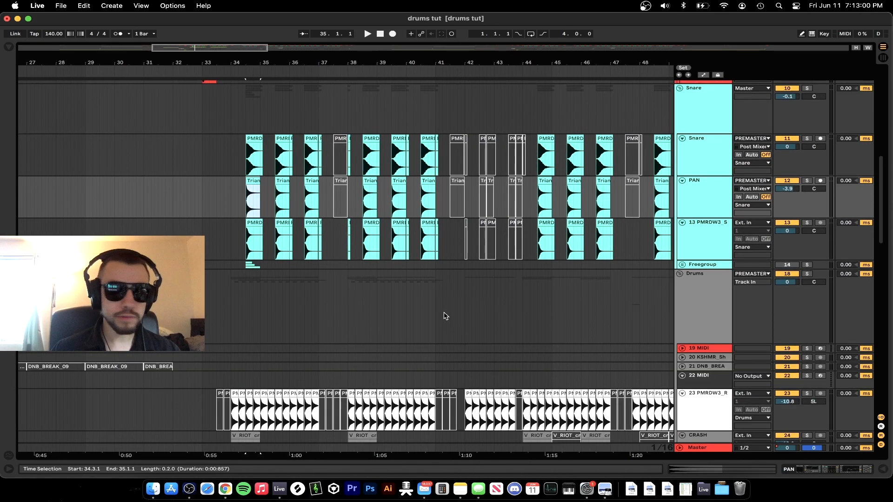
Collapse the Snare group and the Kick group.
{"action": "scroll", "coordinate": [442, 316], "scroll_direction": "up", "scroll_amount": 10}
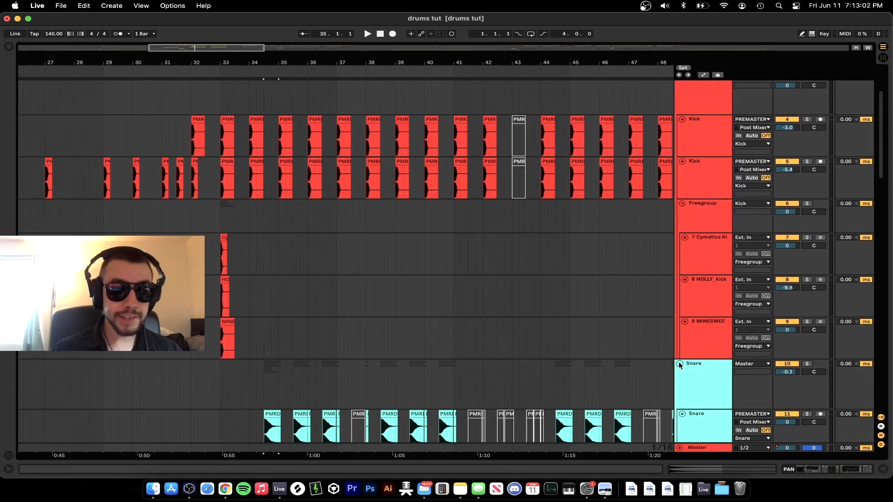
{"action": "left_click", "coordinate": [679, 363]}
{"action": "scroll", "coordinate": [679, 260], "scroll_direction": "up", "scroll_amount": 4}
{"action": "left_click", "coordinate": [679, 170]}
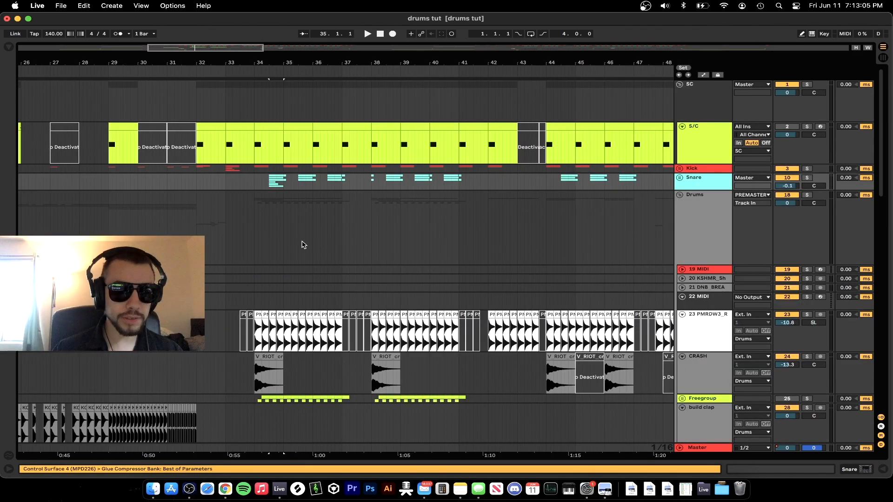
Place the insert marker at 34.1.1 by the first active ride clip and play the full drums from there.
{"action": "scroll", "coordinate": [275, 250], "scroll_direction": "down", "scroll_amount": 4}
{"action": "scroll", "coordinate": [258, 260], "scroll_direction": "up", "scroll_amount": 8}
{"action": "left_click", "coordinate": [269, 215]}
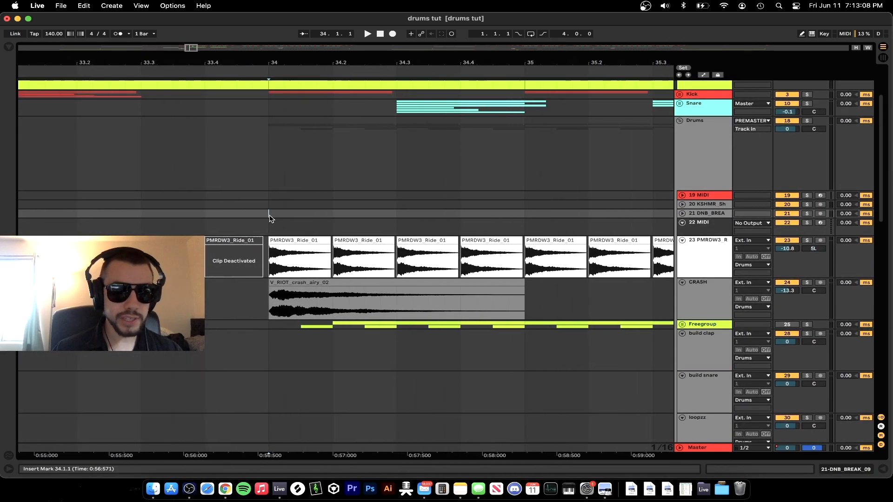
{"action": "scroll", "coordinate": [269, 218], "scroll_direction": "down", "scroll_amount": 3}
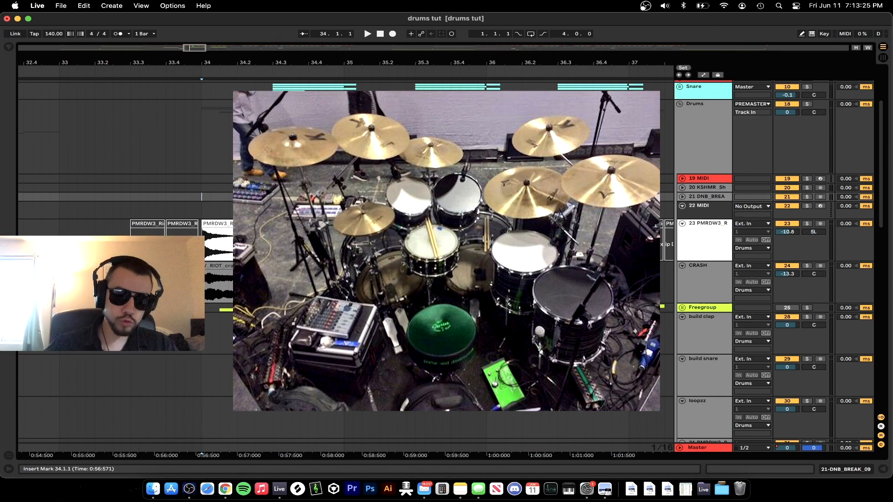
{"action": "scroll", "coordinate": [206, 247], "scroll_direction": "up", "scroll_amount": 2}
{"action": "left_click", "coordinate": [205, 241]}
{"action": "key", "text": "space"}
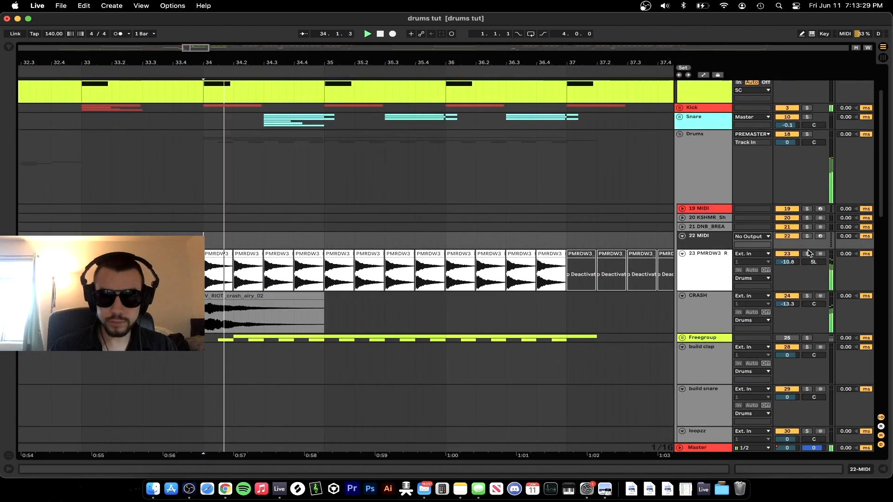
Briefly solo the PMRDW3_Ride track 23 during playback and return to hearing all the drums together.
{"action": "left_click", "coordinate": [808, 254]}
{"action": "left_click", "coordinate": [807, 253]}
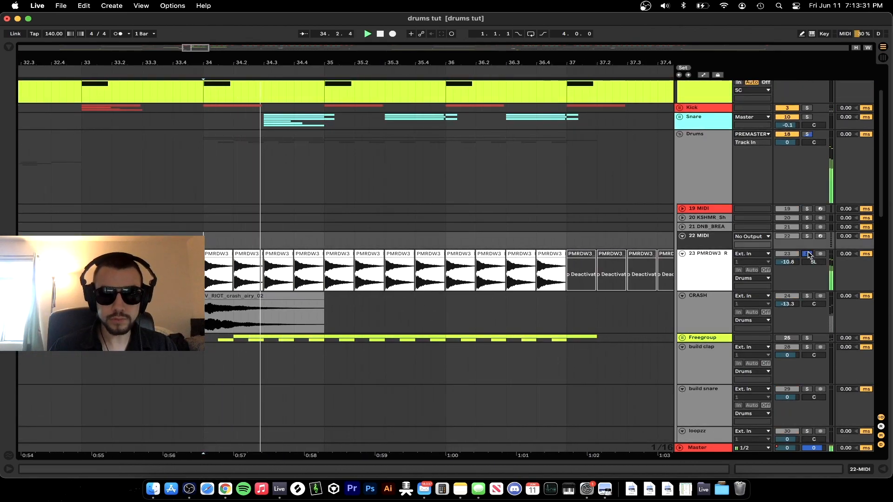
{"action": "scroll", "coordinate": [278, 234], "scroll_direction": "down", "scroll_amount": 3}
{"action": "scroll", "coordinate": [277, 234], "scroll_direction": "up", "scroll_amount": 1}
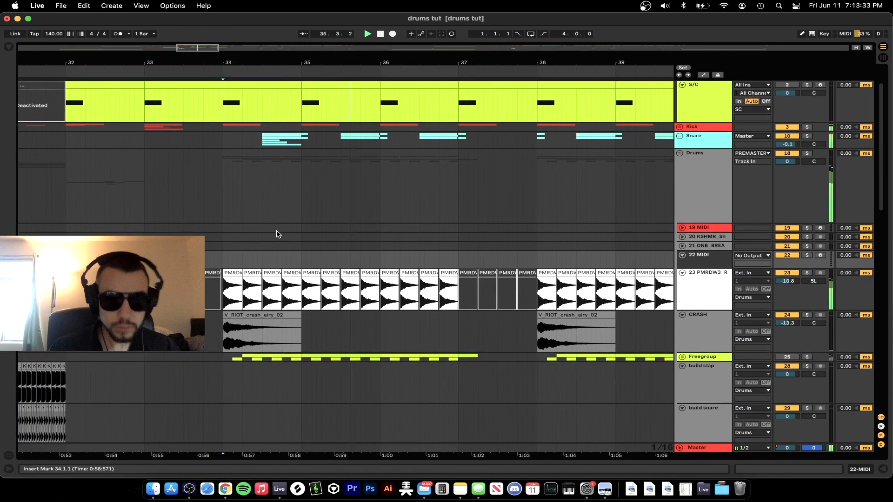
{"action": "scroll", "coordinate": [433, 221], "scroll_direction": "down", "scroll_amount": 2}
{"action": "scroll", "coordinate": [433, 221], "scroll_direction": "up", "scroll_amount": 1}
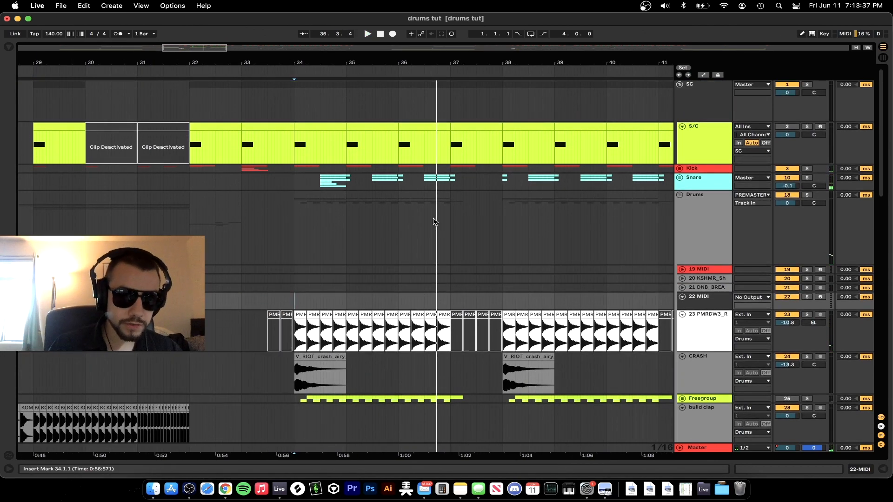
Replay from 34.1.1, solo the PMRDW3_Ride and CRASH tracks, and select the V_RIOT_crash_airy_02 clip at bar 34.
{"action": "key", "text": "space"}
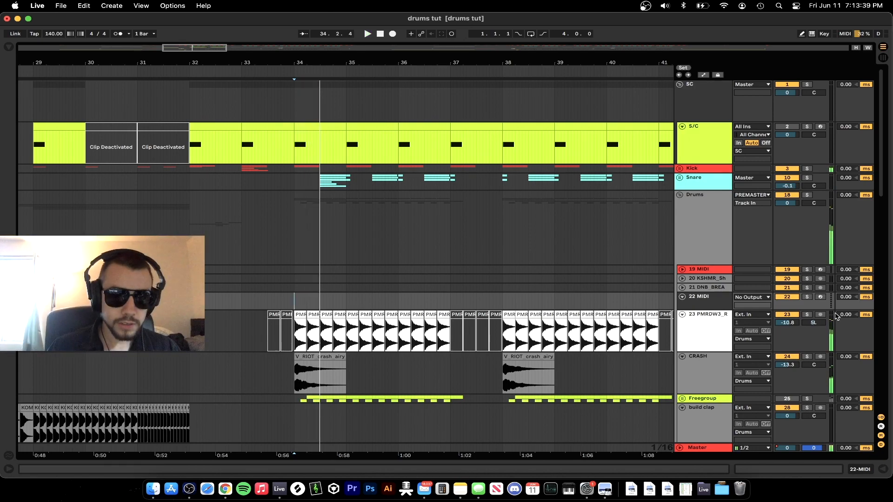
{"action": "left_click", "coordinate": [808, 315]}
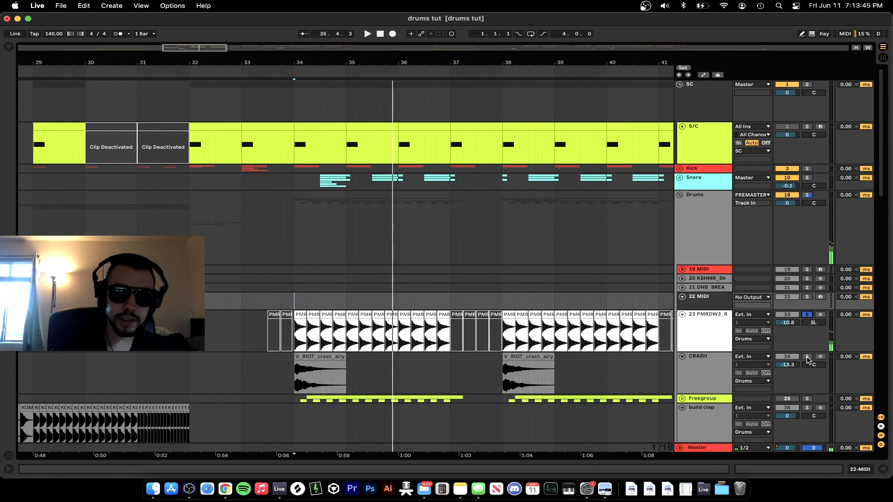
{"action": "left_click", "coordinate": [304, 357]}
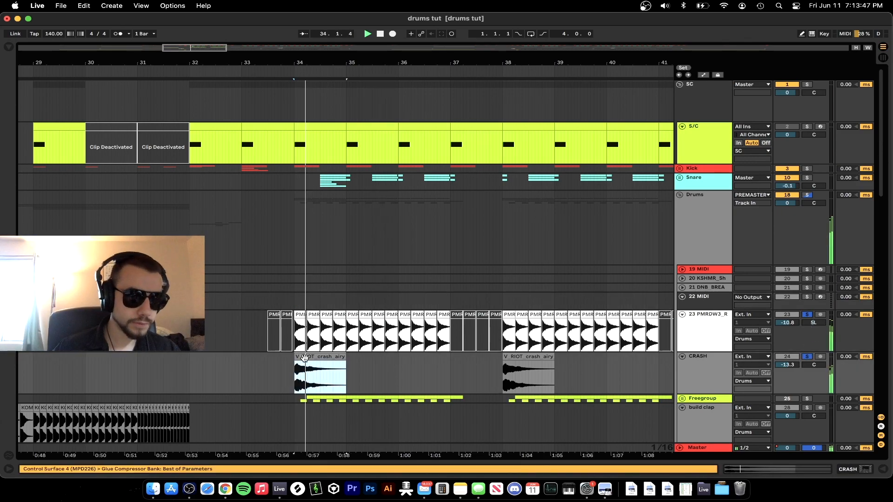
Play the arrangement from 33.1.1 with the PMRDW3_Ride and CRASH tracks soloed.
{"action": "scroll", "coordinate": [254, 371], "scroll_direction": "down", "scroll_amount": 2}
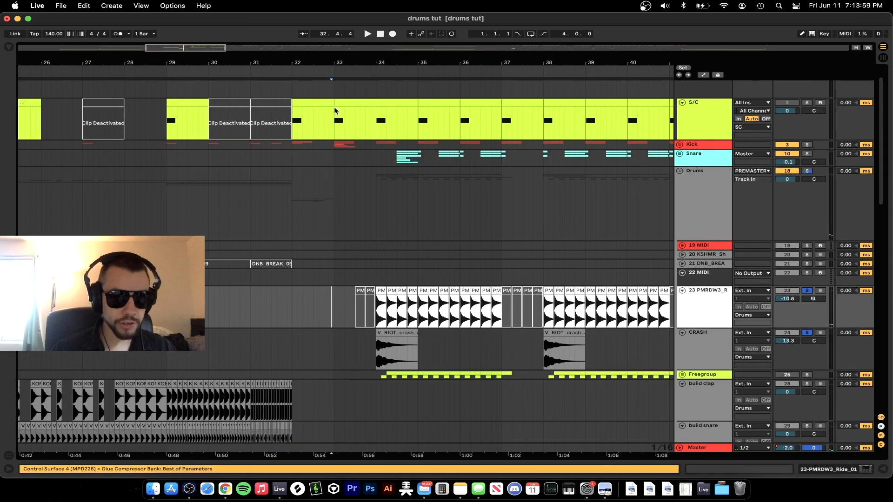
{"action": "key", "text": "space"}
{"action": "key", "text": "space"}
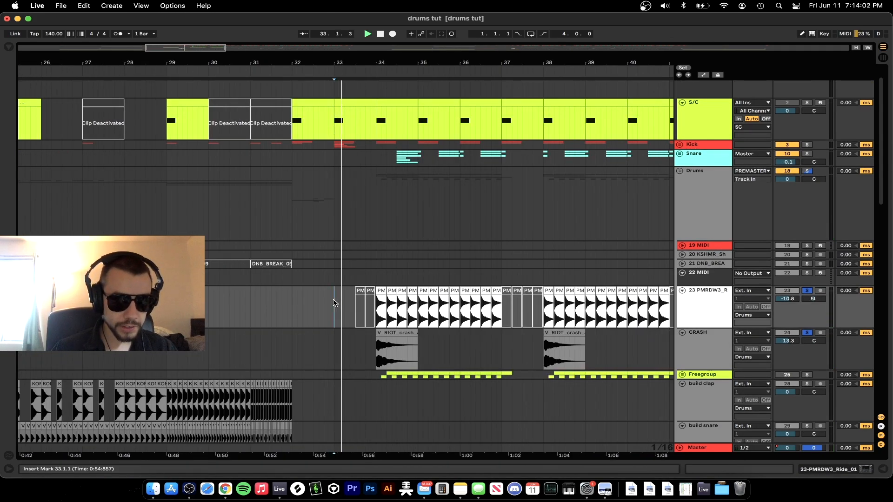
{"action": "key", "text": "space"}
{"action": "key", "text": "space"}
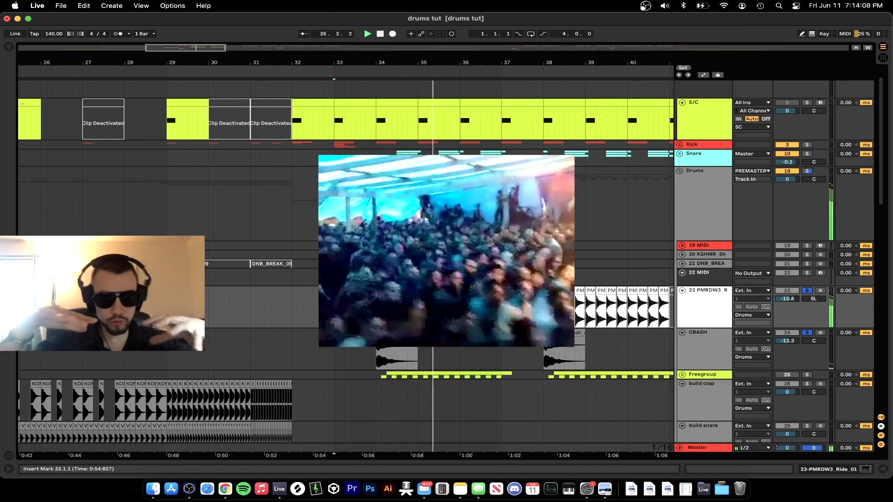
{"action": "key", "text": "space"}
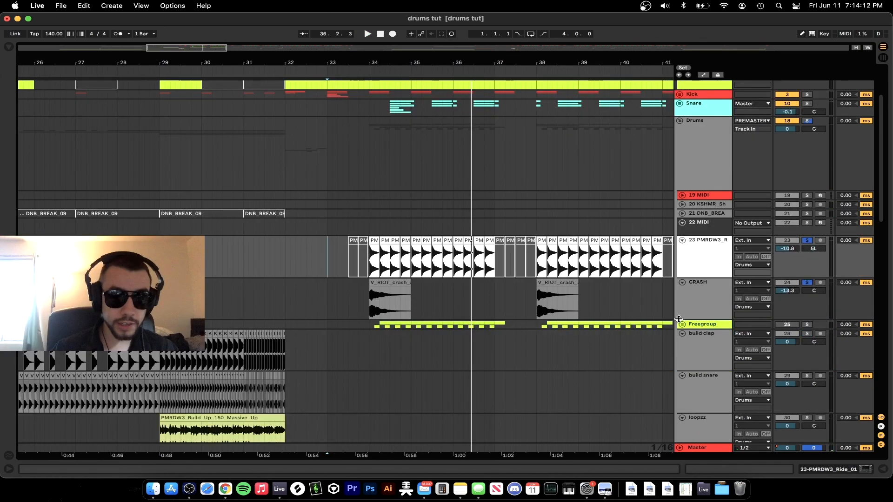
Expand Freegroup 25 in the Drums group to show the VES2 Ride and GET_hihat tracks.
{"action": "left_click", "coordinate": [679, 323]}
{"action": "scroll", "coordinate": [525, 329], "scroll_direction": "down", "scroll_amount": 3}
{"action": "scroll", "coordinate": [525, 330], "scroll_direction": "down", "scroll_amount": 2}
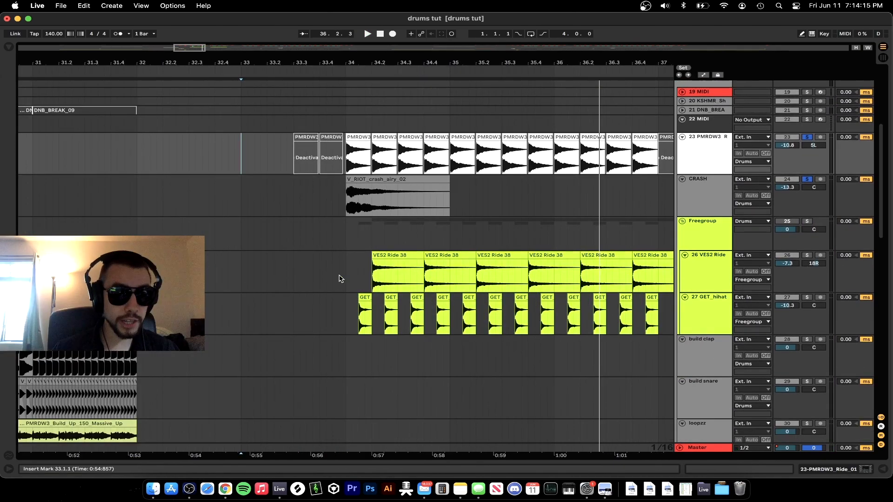
Audition the VES2 Ride 38 clips from 34.1.1 with track 26 soloed alongside the ride and crash.
{"action": "left_click", "coordinate": [345, 281]}
{"action": "scroll", "coordinate": [468, 285], "scroll_direction": "right", "scroll_amount": 2}
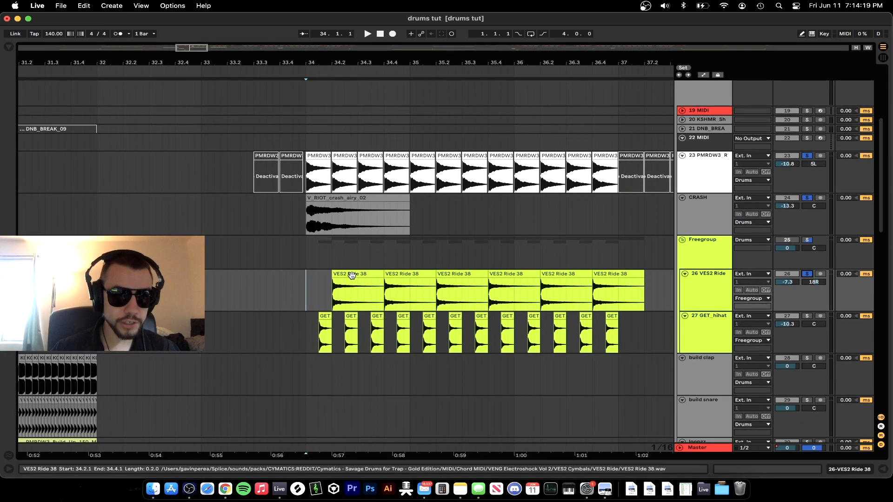
{"action": "left_click", "coordinate": [345, 293]}
{"action": "key", "text": "space"}
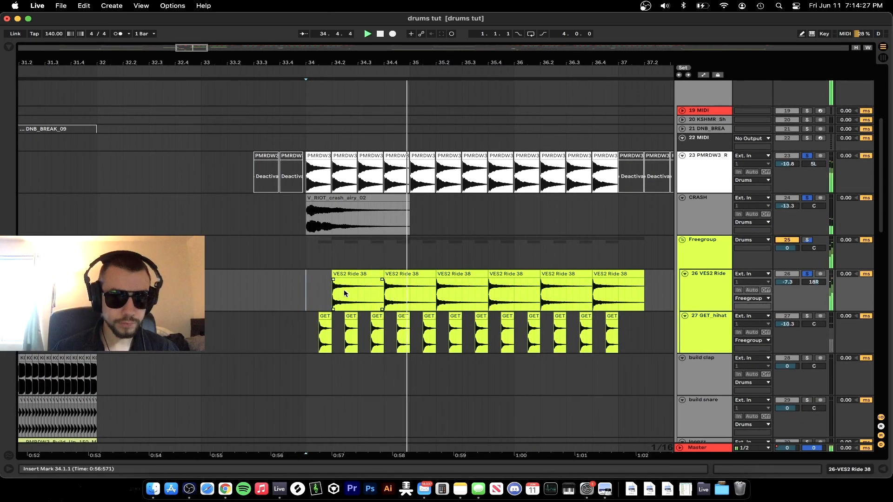
Audition the GET_hihat clips from 34.1.1 with track 27 soloed alongside the rides and crash.
{"action": "scroll", "coordinate": [345, 293], "scroll_direction": "down", "scroll_amount": 2}
{"action": "scroll", "coordinate": [274, 284], "scroll_direction": "up", "scroll_amount": 1}
{"action": "scroll", "coordinate": [274, 285], "scroll_direction": "down", "scroll_amount": 3}
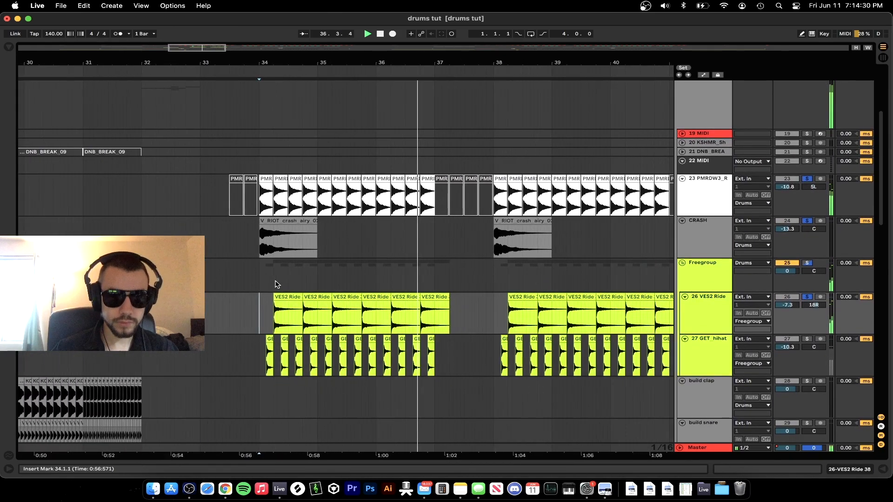
{"action": "scroll", "coordinate": [275, 284], "scroll_direction": "down", "scroll_amount": 1}
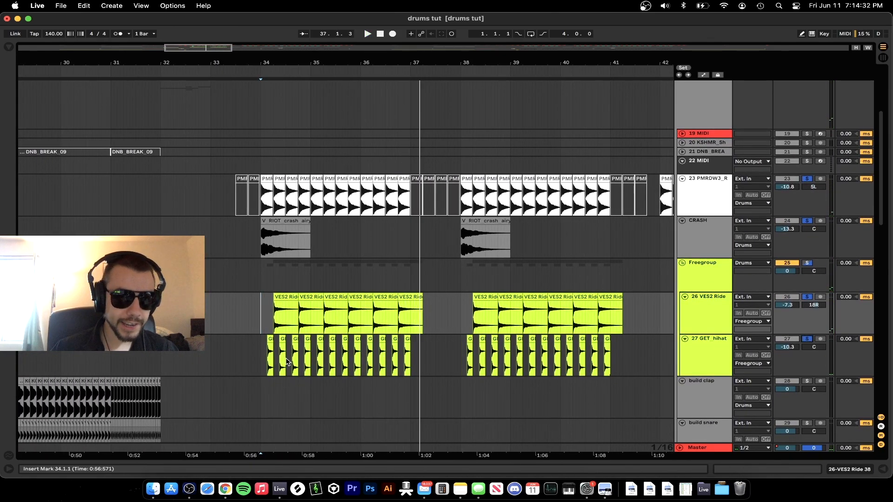
{"action": "scroll", "coordinate": [286, 362], "scroll_direction": "up", "scroll_amount": 5}
{"action": "key", "text": "space"}
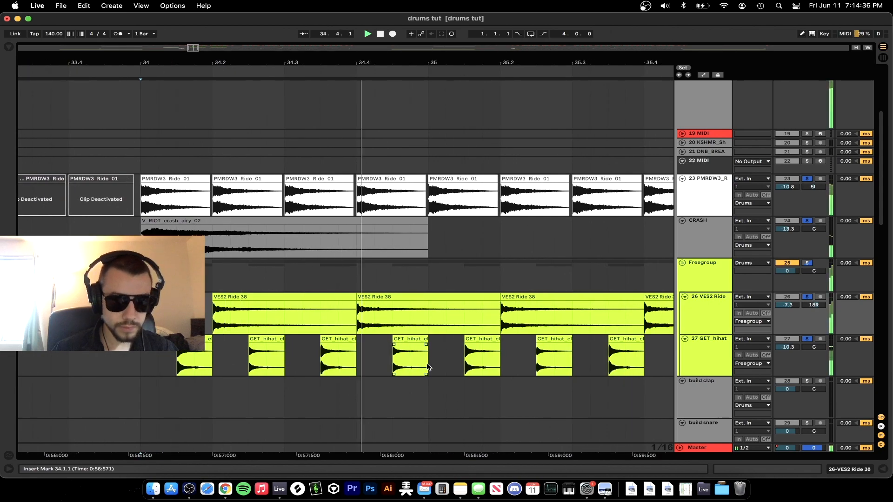
{"action": "scroll", "coordinate": [420, 366], "scroll_direction": "down", "scroll_amount": 4}
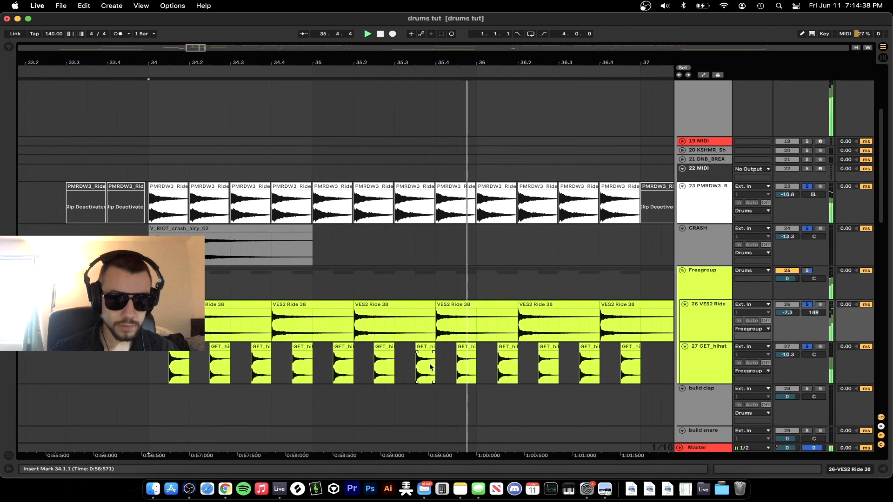
{"action": "scroll", "coordinate": [430, 367], "scroll_direction": "down", "scroll_amount": 2}
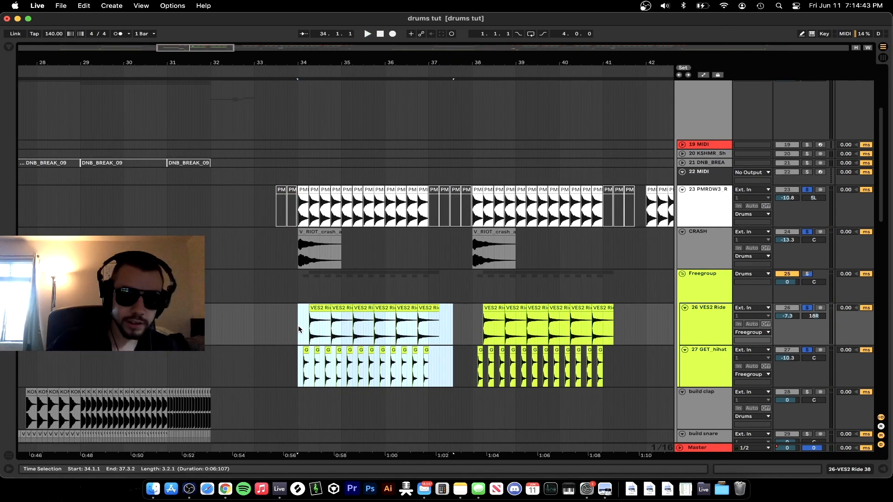
Take the VES2 Ride and GET_hihat clips between 34.1.1 and 37.3.2 out of the mix and play the arrangement without them.
{"action": "key", "text": "Delete"}
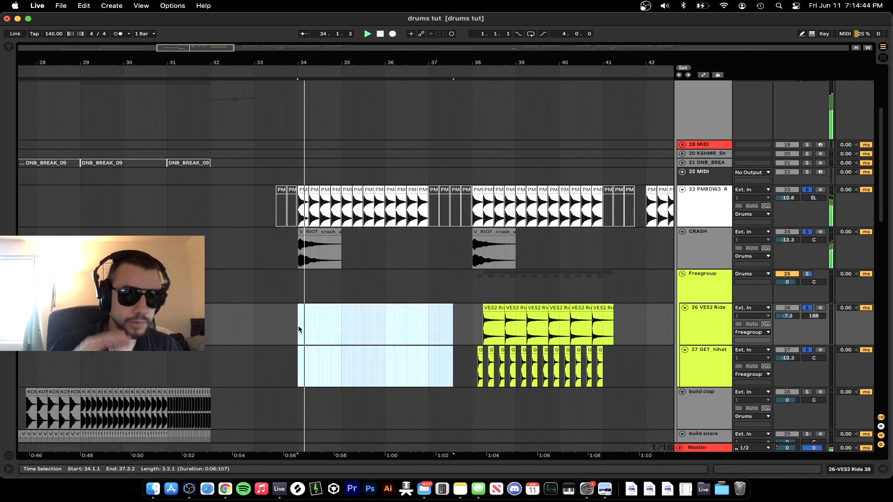
{"action": "left_click", "coordinate": [414, 319]}
{"action": "key", "text": "space"}
{"action": "key", "text": "space"}
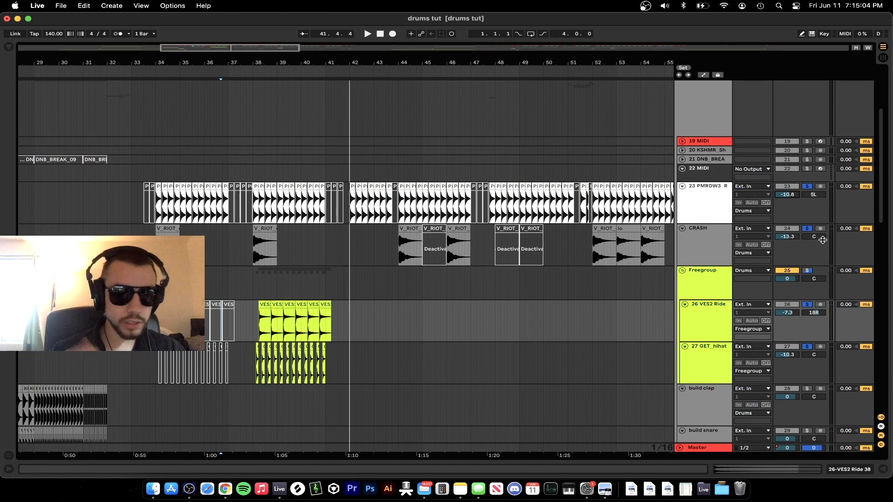
Duplicate the GET_hihat_closed_3 clip at 38.1.3 and audition the hi-hats from 38.1.1 with tracks 23 and 27 soloed.
{"action": "left_click", "coordinate": [807, 186]}
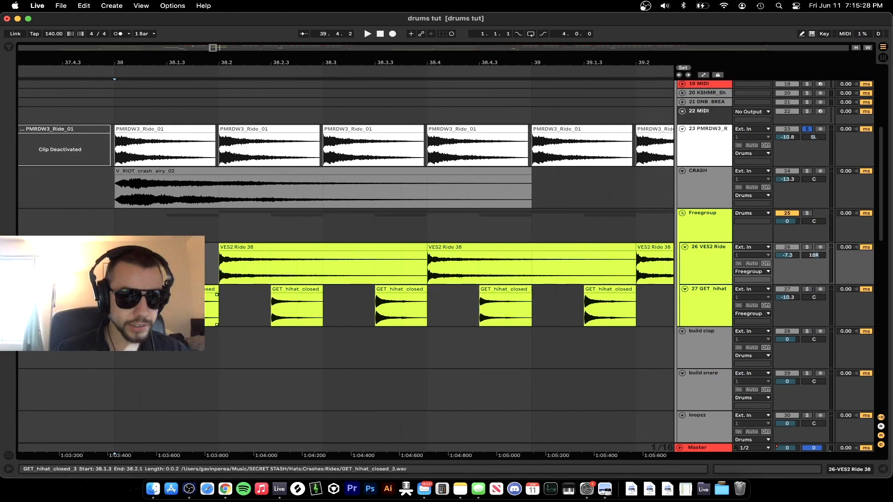
{"action": "key", "text": "super+d"}
{"action": "key", "text": "space"}
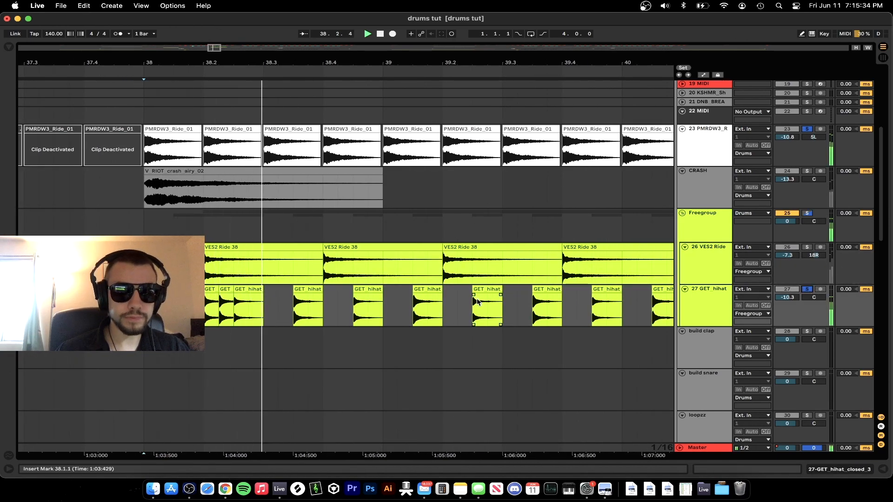
{"action": "scroll", "coordinate": [477, 302], "scroll_direction": "down", "scroll_amount": 5}
{"action": "scroll", "coordinate": [398, 313], "scroll_direction": "up", "scroll_amount": 1}
{"action": "scroll", "coordinate": [398, 313], "scroll_direction": "right", "scroll_amount": 5}
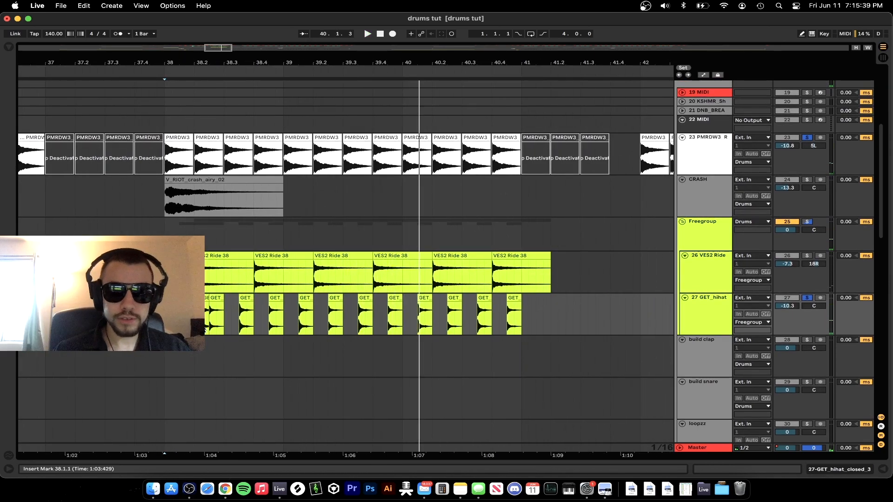
Clear the track solos and collapse the Drums group.
{"action": "scroll", "coordinate": [204, 327], "scroll_direction": "down", "scroll_amount": 5}
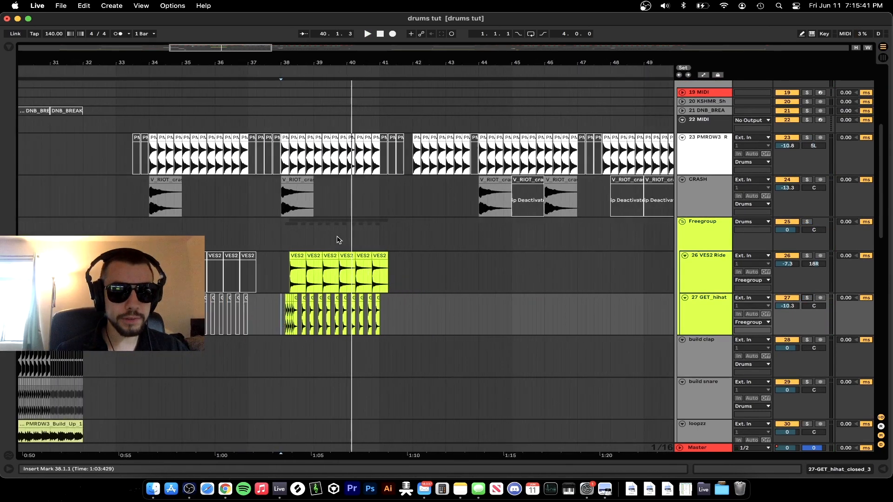
{"action": "scroll", "coordinate": [510, 208], "scroll_direction": "down", "scroll_amount": 5}
{"action": "scroll", "coordinate": [510, 208], "scroll_direction": "up", "scroll_amount": 10}
{"action": "scroll", "coordinate": [510, 207], "scroll_direction": "down", "scroll_amount": 3}
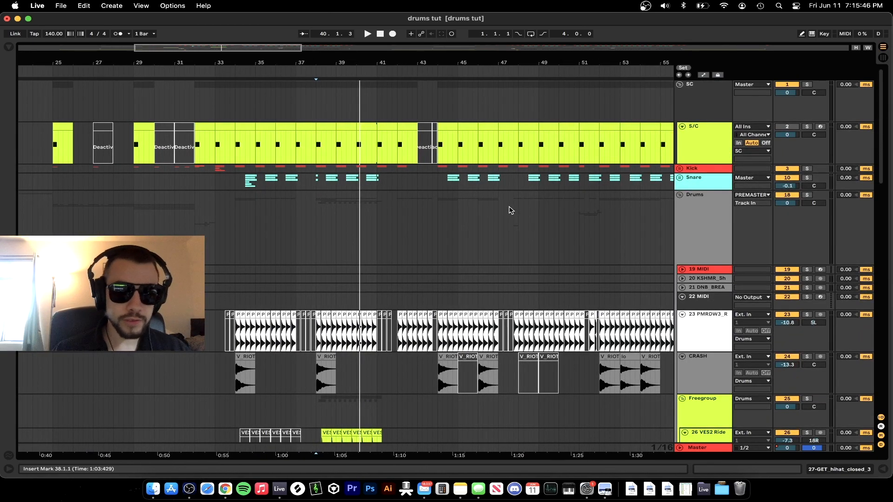
{"action": "left_click", "coordinate": [680, 194]}
Play the full arrangement from 32.4.1 and look over the tracks of the Subwoofa group.
{"action": "scroll", "coordinate": [295, 215], "scroll_direction": "down", "scroll_amount": 5}
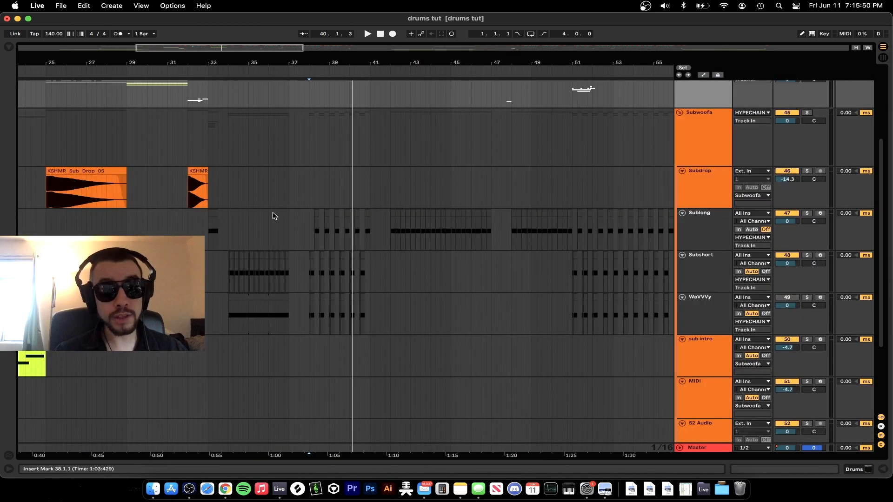
{"action": "scroll", "coordinate": [253, 211], "scroll_direction": "up", "scroll_amount": 5}
{"action": "left_click", "coordinate": [201, 217]}
{"action": "key", "text": "space"}
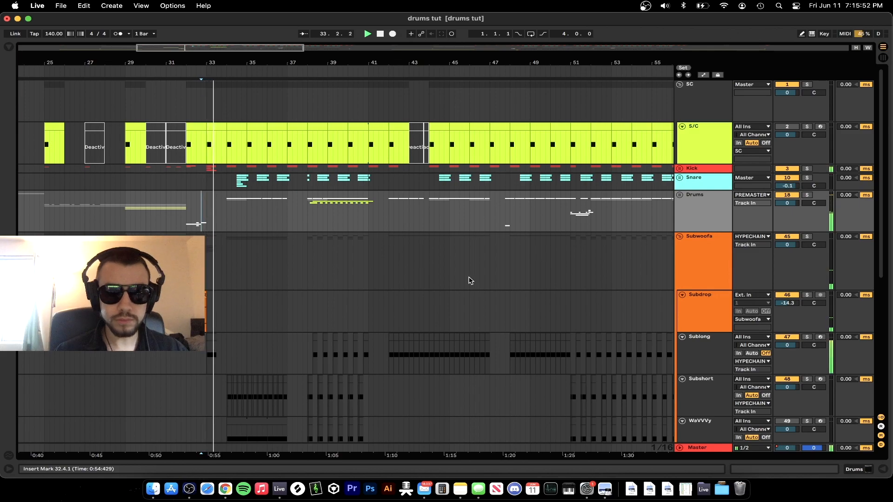
{"action": "scroll", "coordinate": [257, 321], "scroll_direction": "down", "scroll_amount": 5}
{"action": "scroll", "coordinate": [253, 312], "scroll_direction": "up", "scroll_amount": 1}
{"action": "scroll", "coordinate": [249, 274], "scroll_direction": "up", "scroll_amount": 5}
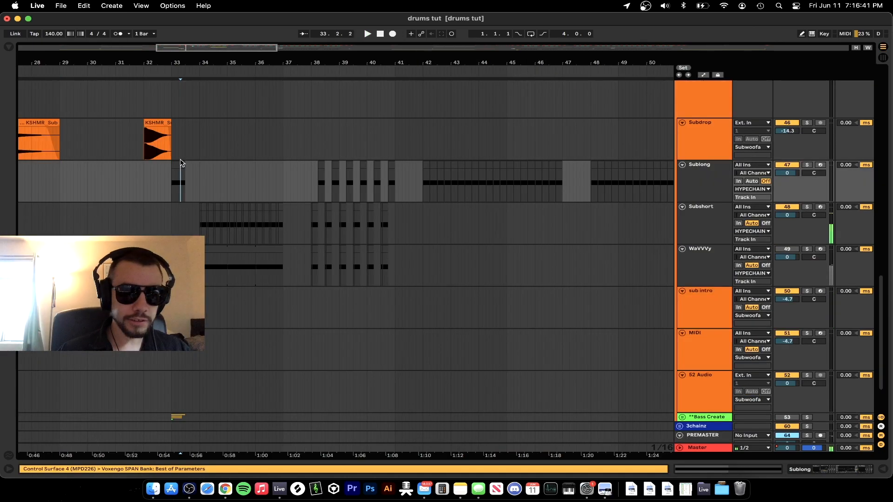
Solo the Sublong track, play its clip from 33.1.1 and show the track's device chain.
{"action": "scroll", "coordinate": [177, 164], "scroll_direction": "up", "scroll_amount": 8}
{"action": "right_click", "coordinate": [177, 164]}
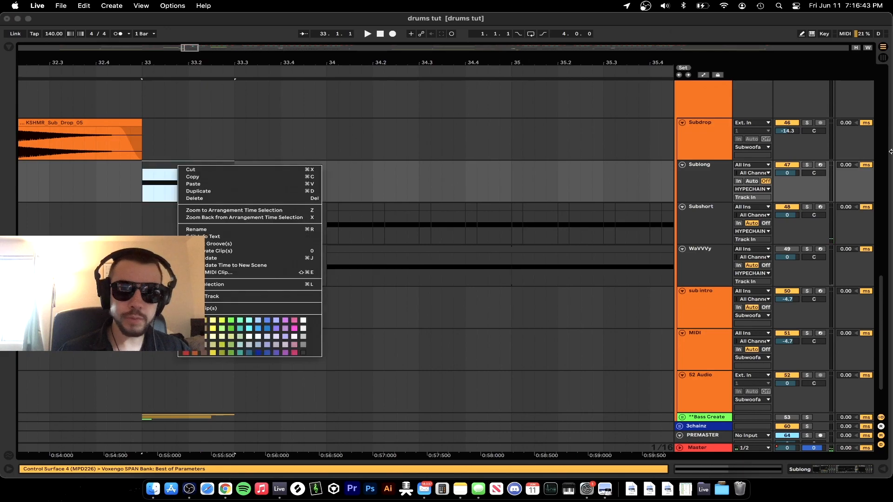
{"action": "left_click", "coordinate": [808, 166]}
{"action": "key", "text": "space"}
{"action": "double_click", "coordinate": [697, 171]}
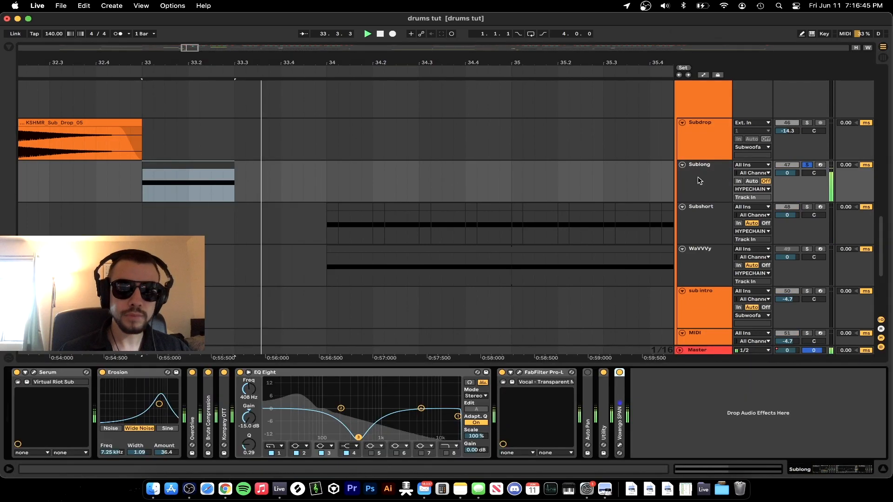
Open Sublong's Serum instrument and examine its FX and OSC pages while auditioning the 33.1.1 clip.
{"action": "left_click", "coordinate": [34, 373]}
{"action": "left_click_drag", "start_coordinate": [412, 125], "coordinate": [419, 15]}
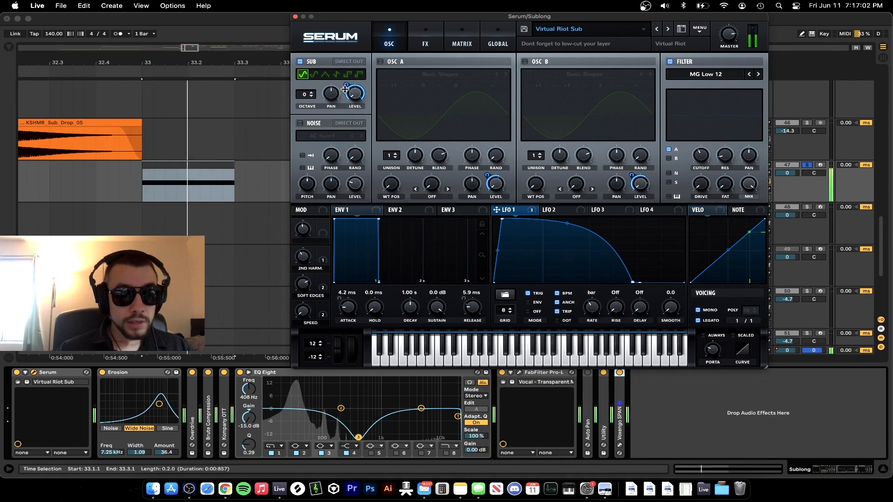
{"action": "left_click", "coordinate": [424, 40]}
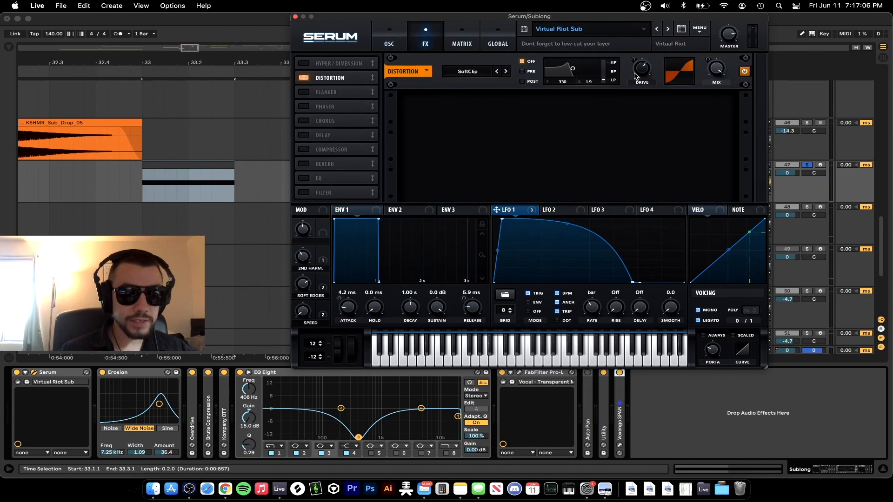
{"action": "left_click", "coordinate": [386, 42]}
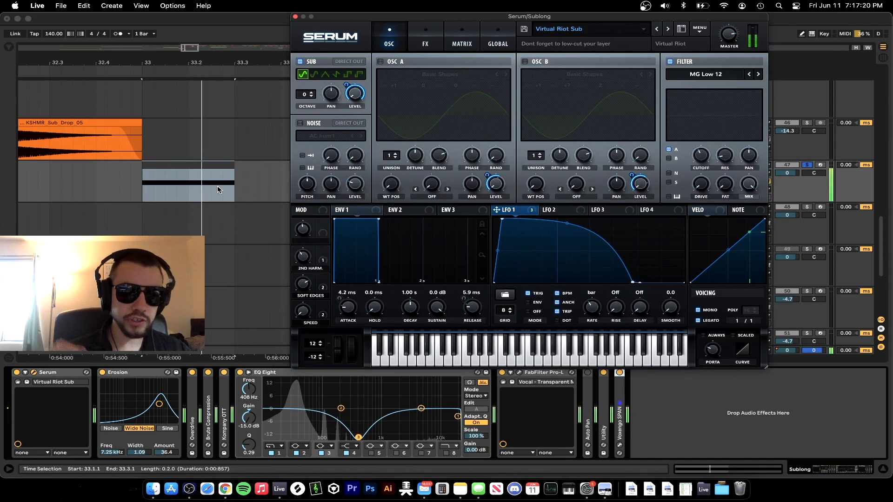
{"action": "key", "text": "space"}
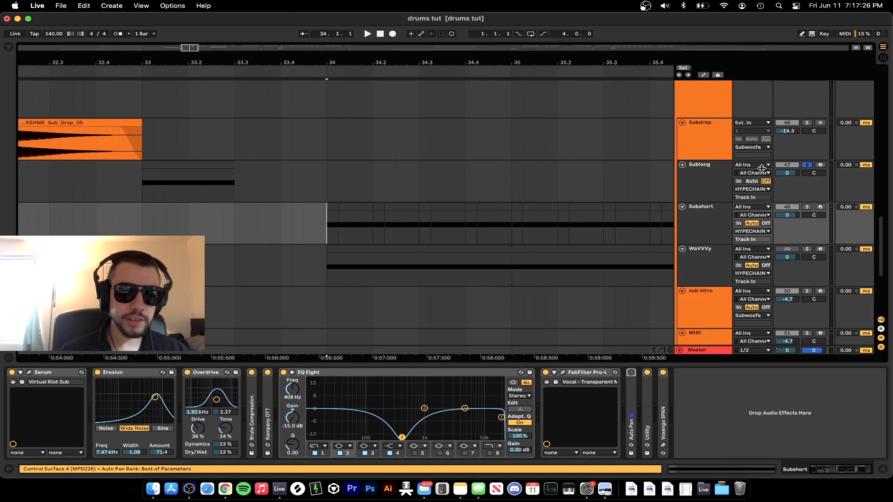
Audition the Subshort track from 34.1.1 with it soloed in place of Sublong, and show its device chain.
{"action": "key", "text": "space"}
{"action": "scroll", "coordinate": [420, 200], "scroll_direction": "right", "scroll_amount": 4}
{"action": "double_click", "coordinate": [699, 233]}
{"action": "key", "text": "space"}
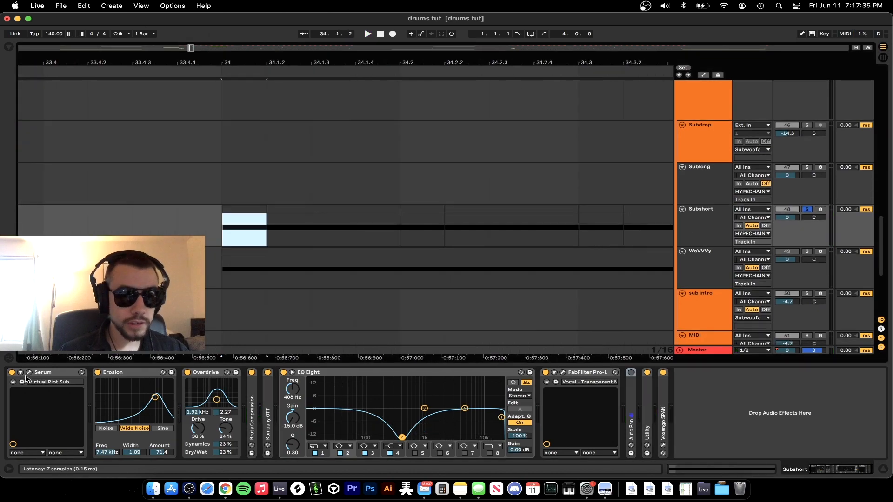
Open Subshort's Serum instrument to examine its LFO 1 shape and rate, and close it again.
{"action": "left_click", "coordinate": [29, 373]}
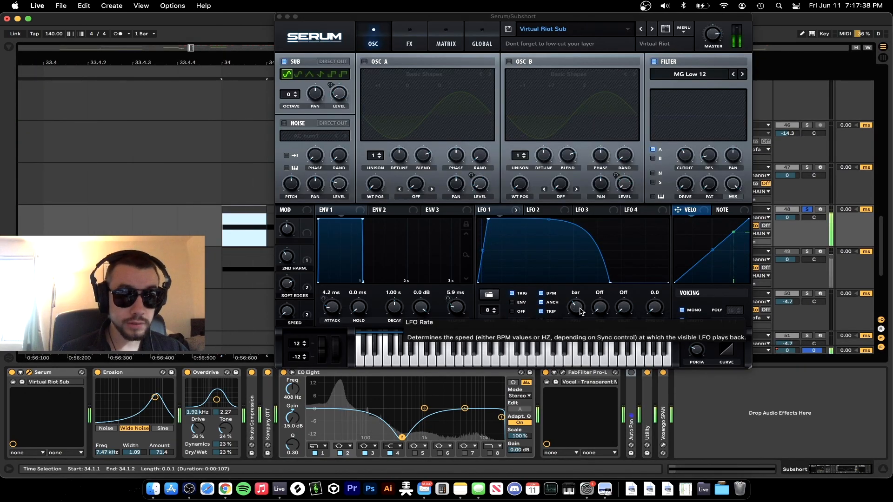
{"action": "left_click", "coordinate": [280, 16]}
{"action": "scroll", "coordinate": [232, 200], "scroll_direction": "right", "scroll_amount": 1}
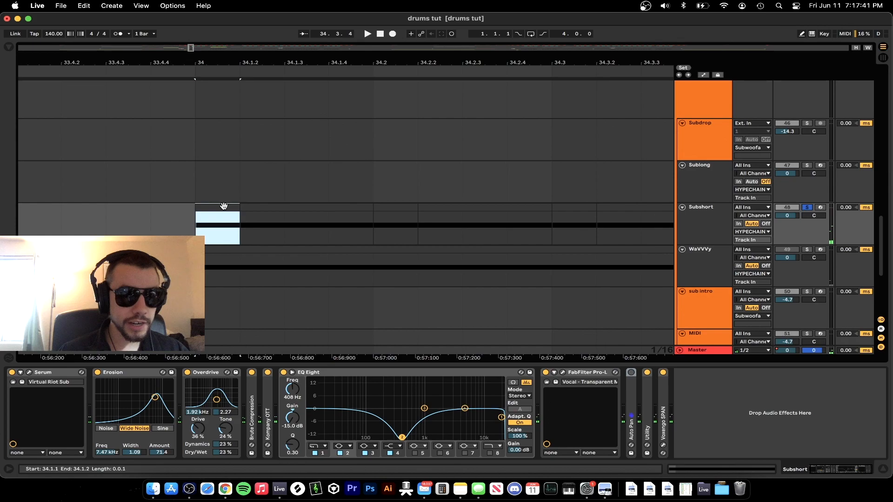
Start and stop the soloed Subshort clip at 34.1.1 repeatedly to hear its short sub hits.
{"action": "key", "text": "space"}
{"action": "key", "text": "space"}
{"action": "key", "text": "space"}
{"action": "key", "text": "space"}
{"action": "key", "text": "space"}
{"action": "key", "text": "space"}
{"action": "key", "text": "space"}
{"action": "key", "text": "space"}
{"action": "key", "text": "space"}
{"action": "key", "text": "space"}
{"action": "key", "text": "space"}
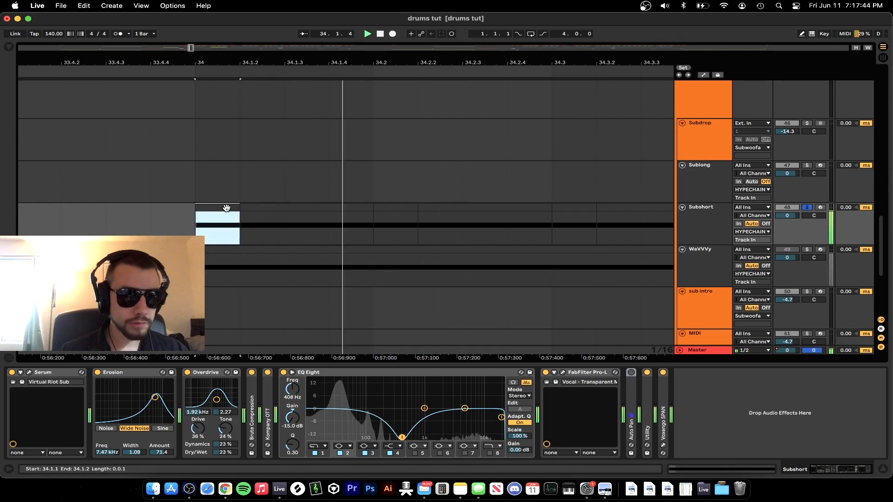
View the Sublong track's device chain for comparison and replay the Subshort clip from 34.1.1.
{"action": "scroll", "coordinate": [388, 213], "scroll_direction": "down", "scroll_amount": 3}
{"action": "scroll", "coordinate": [387, 213], "scroll_direction": "up", "scroll_amount": 1}
{"action": "scroll", "coordinate": [311, 215], "scroll_direction": "right", "scroll_amount": 3}
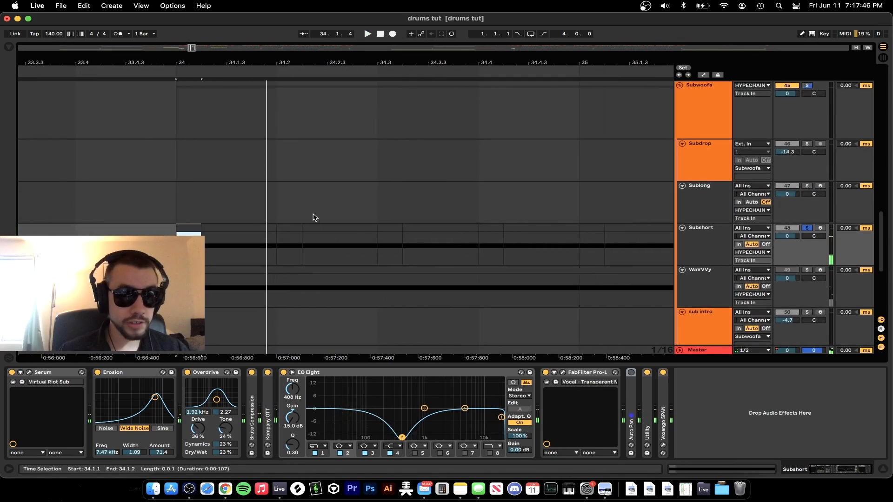
{"action": "scroll", "coordinate": [312, 215], "scroll_direction": "up", "scroll_amount": 1}
{"action": "left_click", "coordinate": [721, 223]}
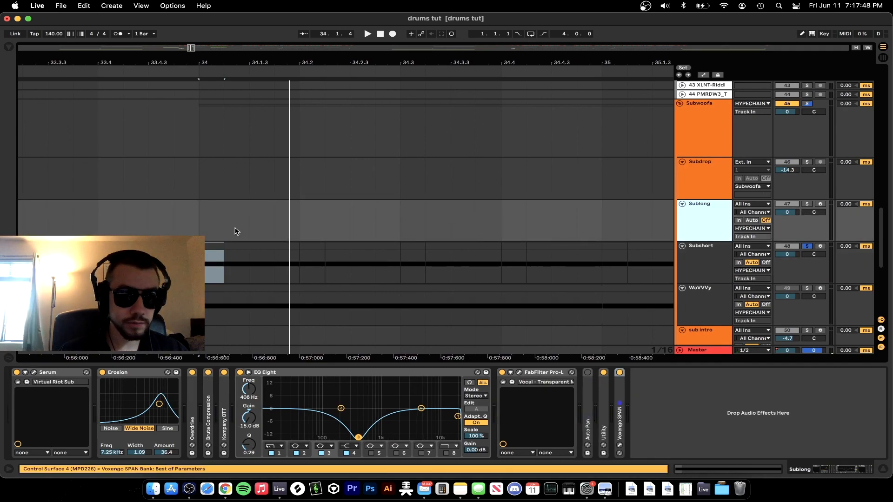
{"action": "left_click", "coordinate": [210, 245]}
{"action": "key", "text": "space"}
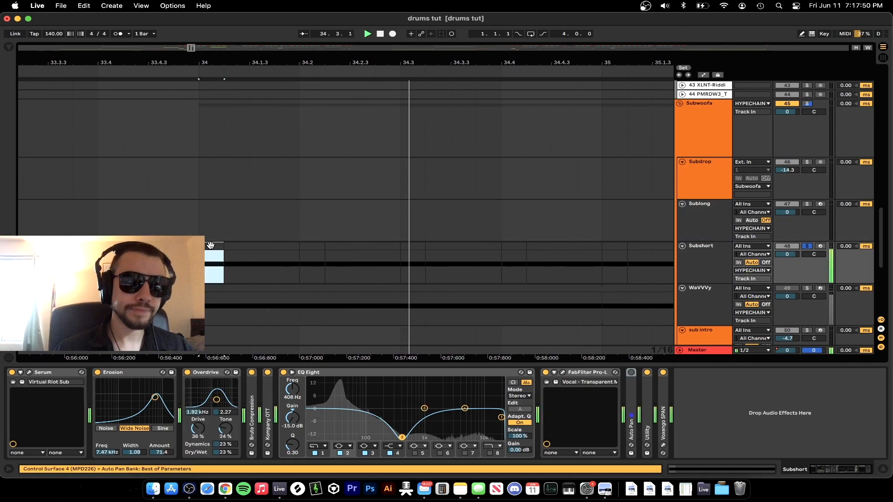
{"action": "scroll", "coordinate": [210, 246], "scroll_direction": "down", "scroll_amount": 2}
{"action": "scroll", "coordinate": [211, 247], "scroll_direction": "right", "scroll_amount": 2}
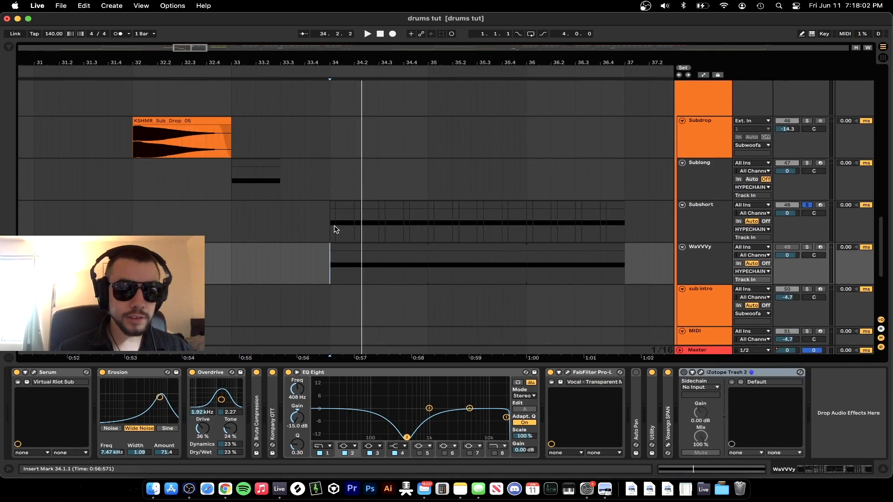
Unsolo the Subshort track and open the Serum instrument on the WaVVVy track.
{"action": "left_click", "coordinate": [333, 229]}
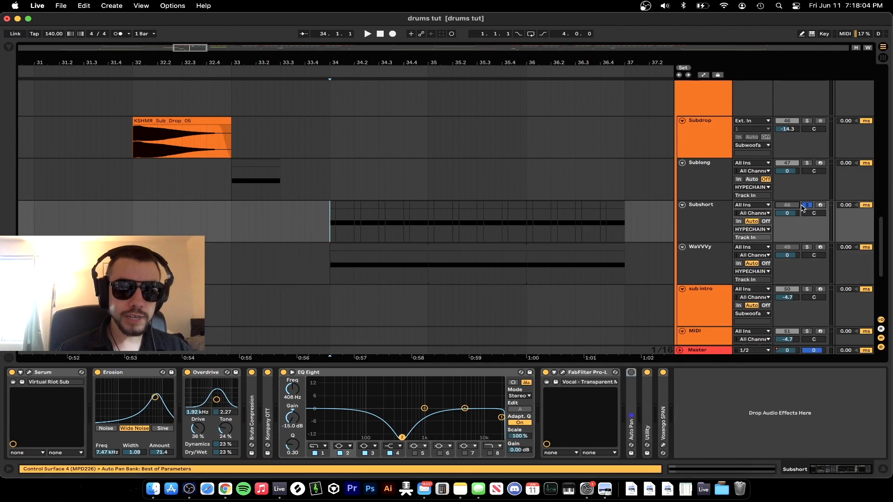
{"action": "left_click", "coordinate": [806, 205]}
{"action": "left_click", "coordinate": [697, 256]}
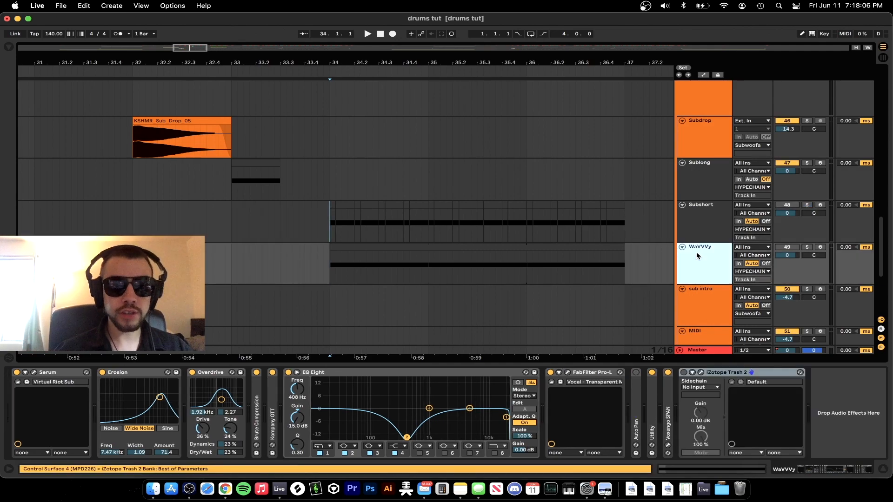
{"action": "left_click", "coordinate": [394, 250]}
{"action": "left_click", "coordinate": [33, 372]}
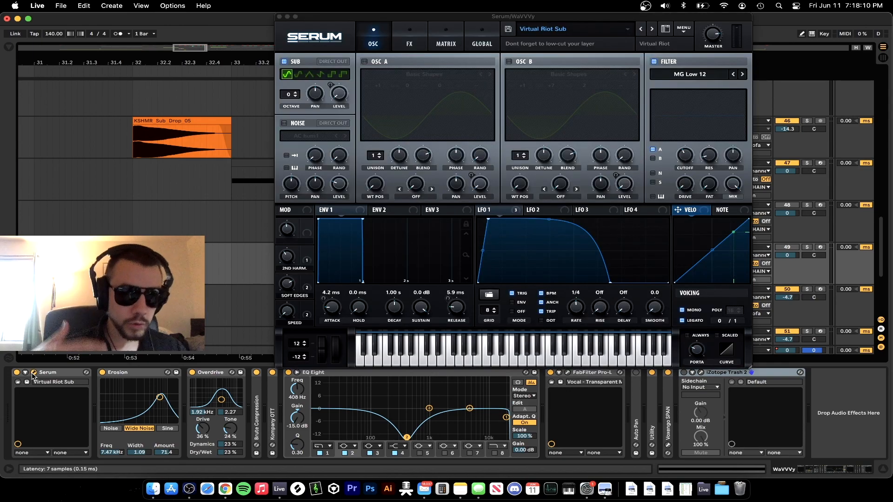
Activate the WaVVVy track and audition its clips between 34.1.1 and 37.1.1 while viewing LFO 1 in Serum.
{"action": "left_click", "coordinate": [514, 210]}
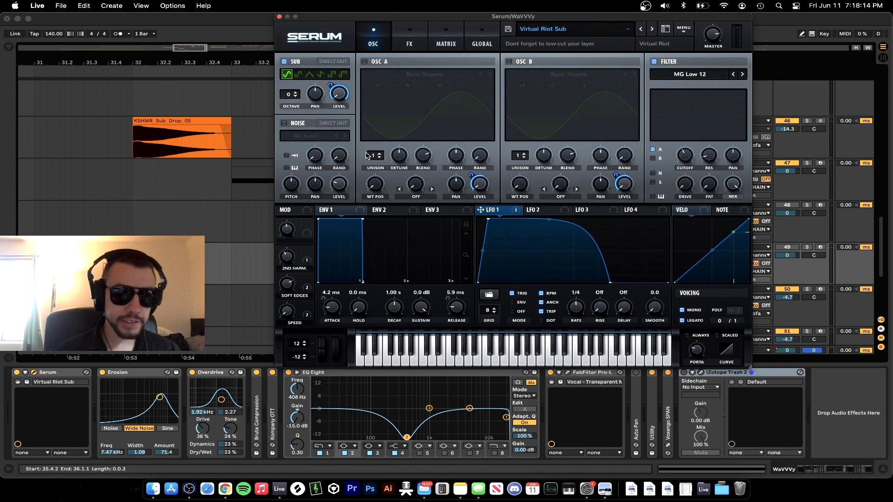
{"action": "key", "text": "space"}
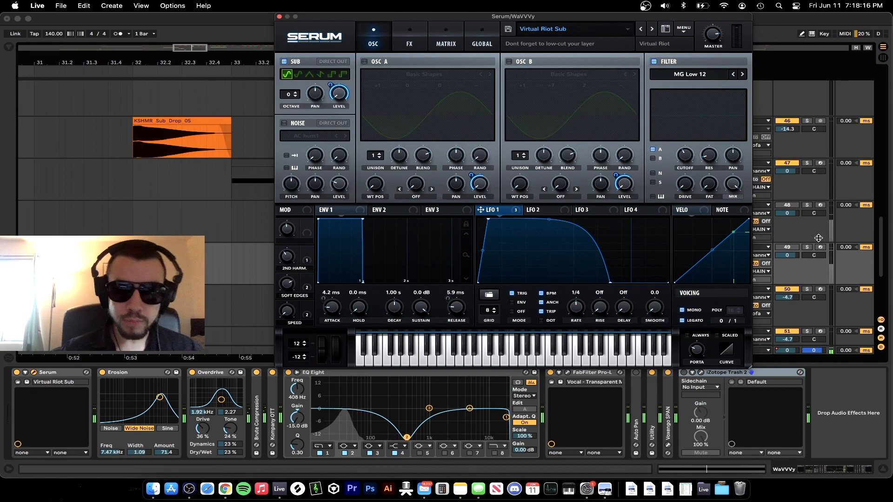
{"action": "left_click", "coordinate": [788, 246]}
{"action": "key", "text": "space"}
{"action": "left_click", "coordinate": [498, 212]}
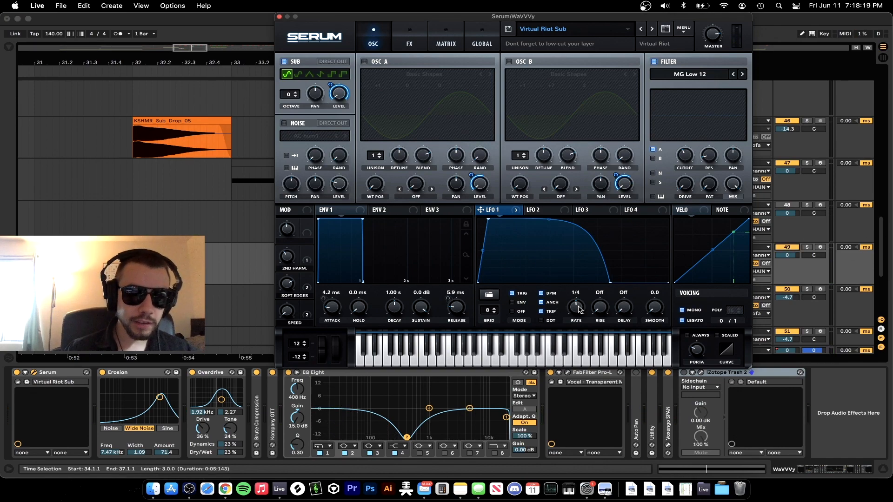
Play the WaVVVy clips with different LFO 1 rates in Serum and set the rate to 1/4 triplet.
{"action": "key", "text": "space"}
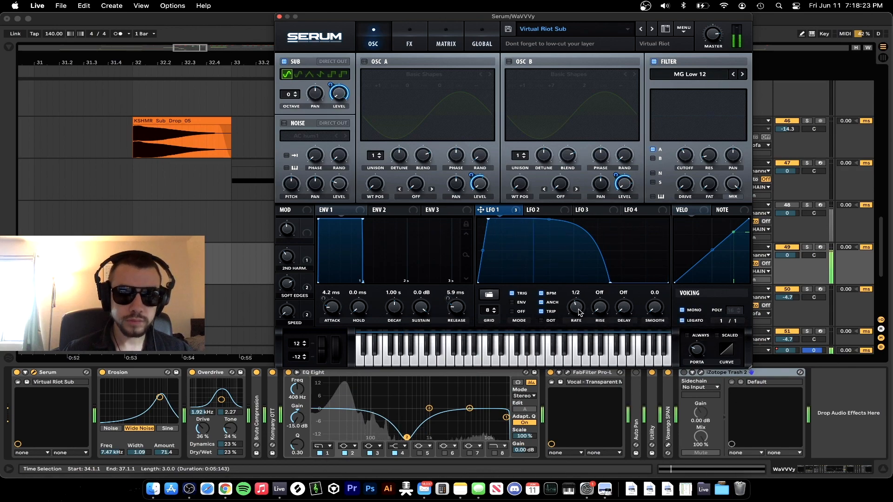
{"action": "key", "text": "XF86AudioLowerVolume"}
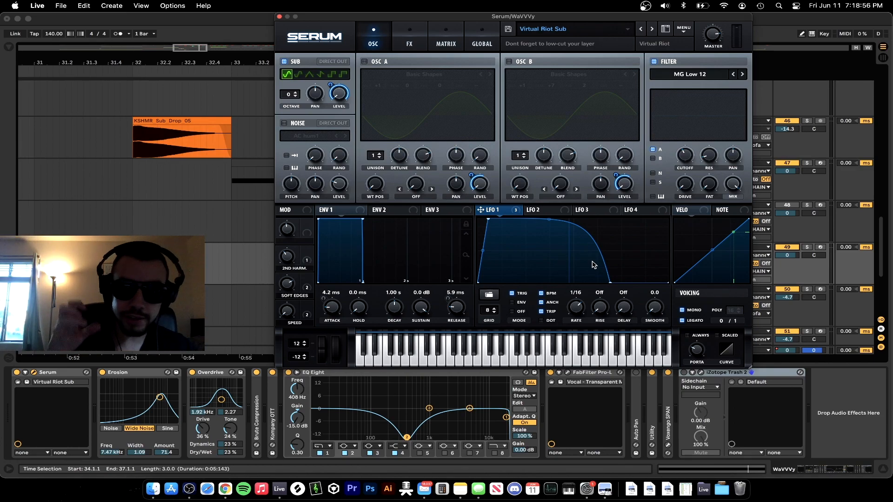
{"action": "left_click_drag", "start_coordinate": [576, 308], "coordinate": [578, 316]}
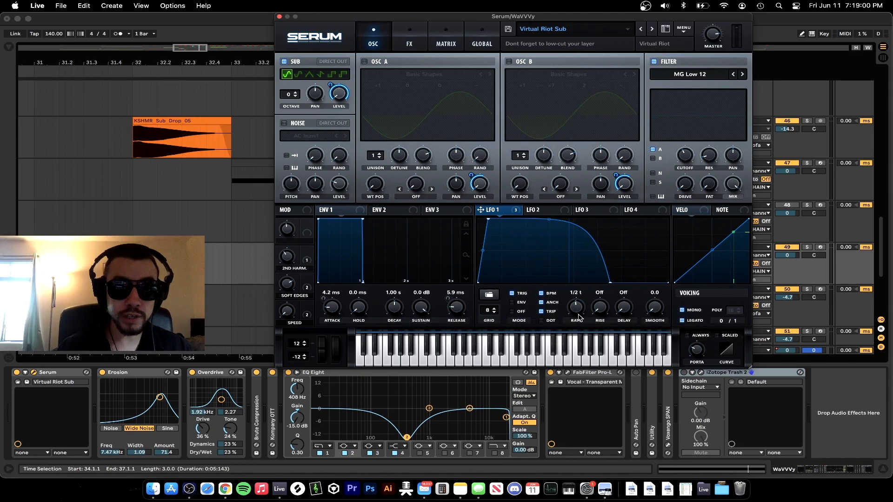
{"action": "left_click", "coordinate": [541, 311]}
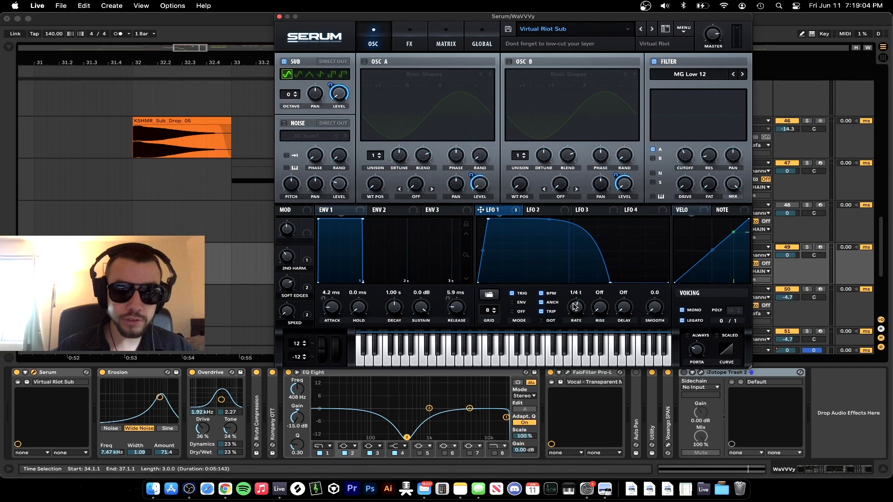
{"action": "key", "text": "space"}
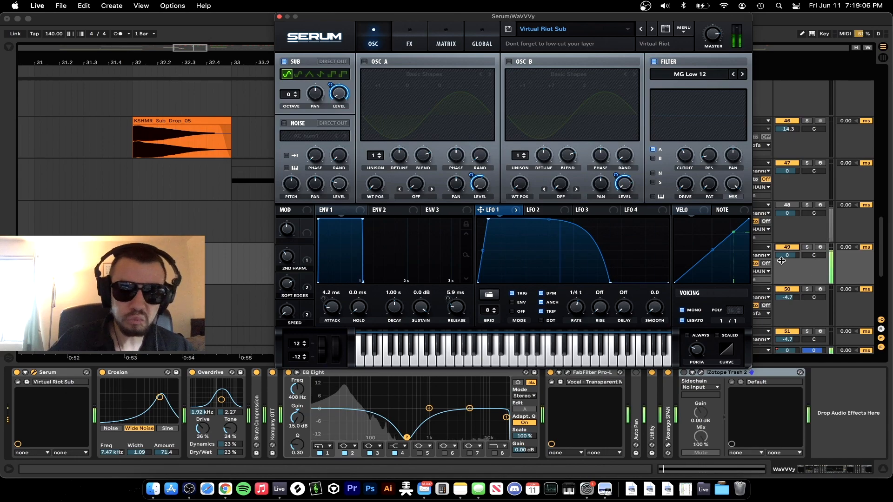
{"action": "key", "text": "XF86AudioRaiseVolume"}
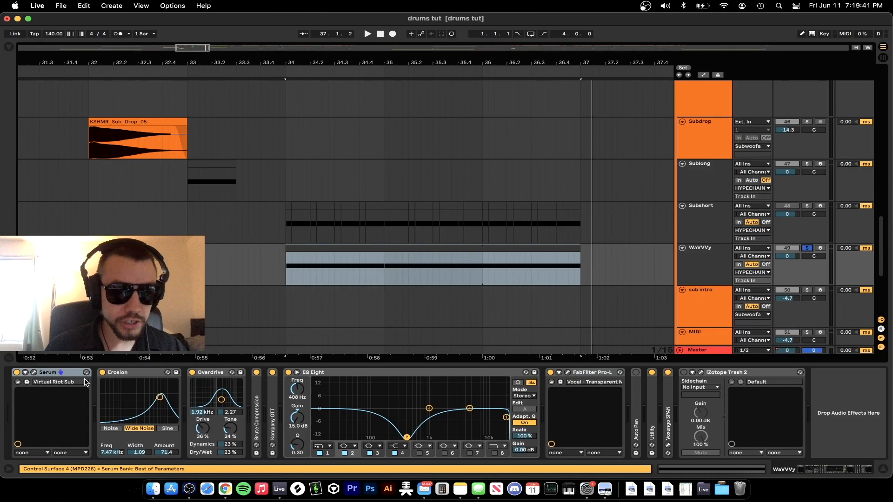
Group the WaVVVy effects from Erosion to iZotope Trash 2 into an Audio Effect Rack and play the track with the rack bypassed.
{"action": "left_click", "coordinate": [115, 374]}
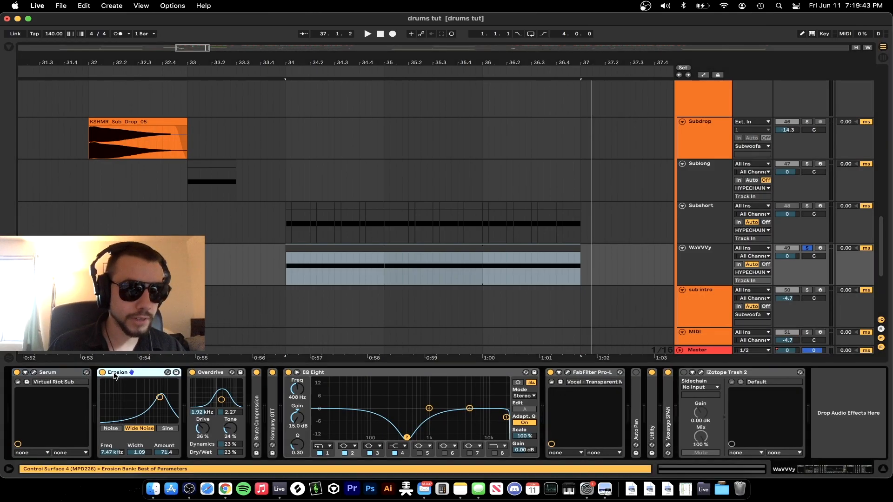
{"action": "left_click", "coordinate": [730, 372], "text": "shift"}
{"action": "key", "text": "super+g"}
{"action": "key", "text": "space"}
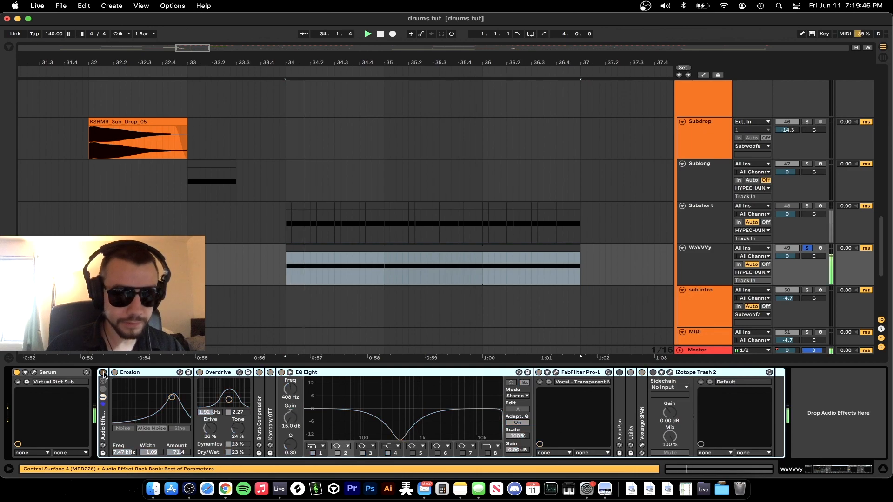
Set Serum's LFO 1 rate to 1/4 during playback and close the Serum window.
{"action": "left_click", "coordinate": [34, 372]}
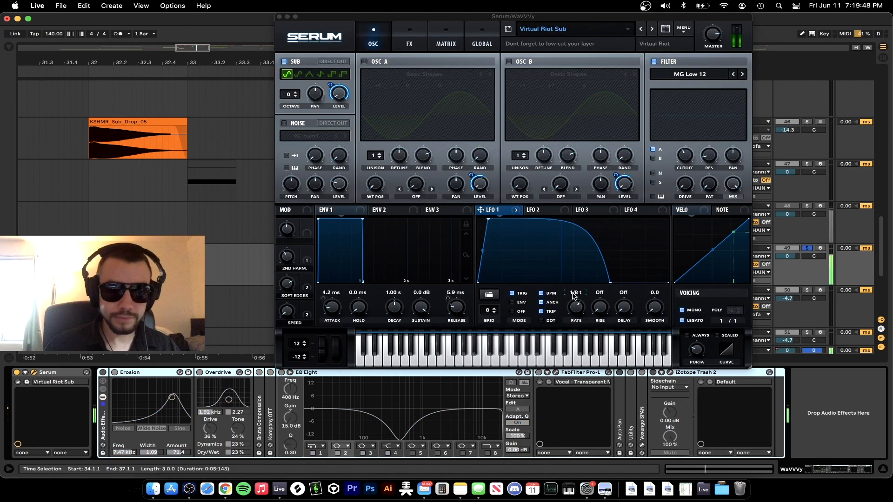
{"action": "left_click_drag", "start_coordinate": [585, 303], "coordinate": [581, 317]}
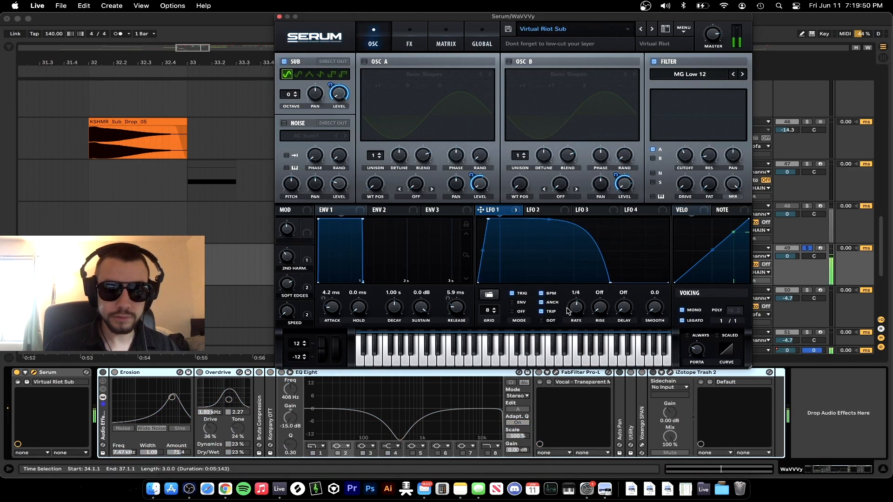
{"action": "left_click", "coordinate": [279, 17]}
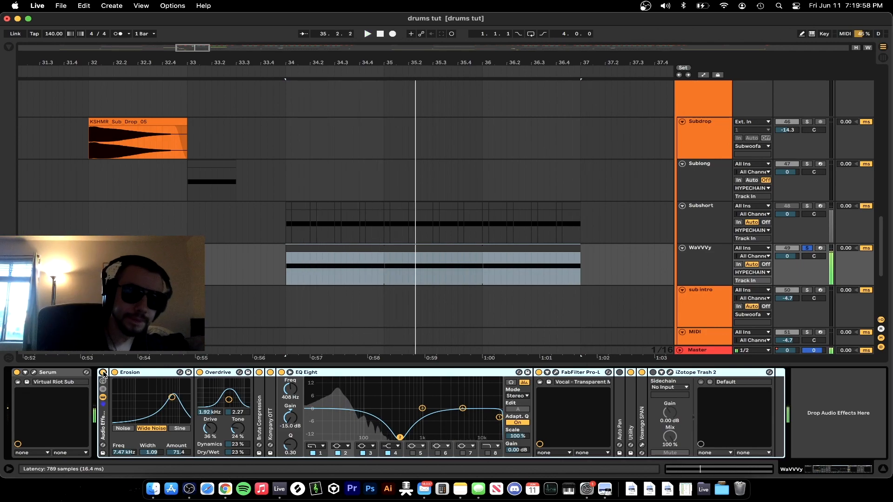
Switch off the individual effects in the WaVVVy rack from Erosion through Auto Pan and check the dry Serum patch.
{"action": "left_click", "coordinate": [207, 375]}
{"action": "left_click", "coordinate": [199, 372]}
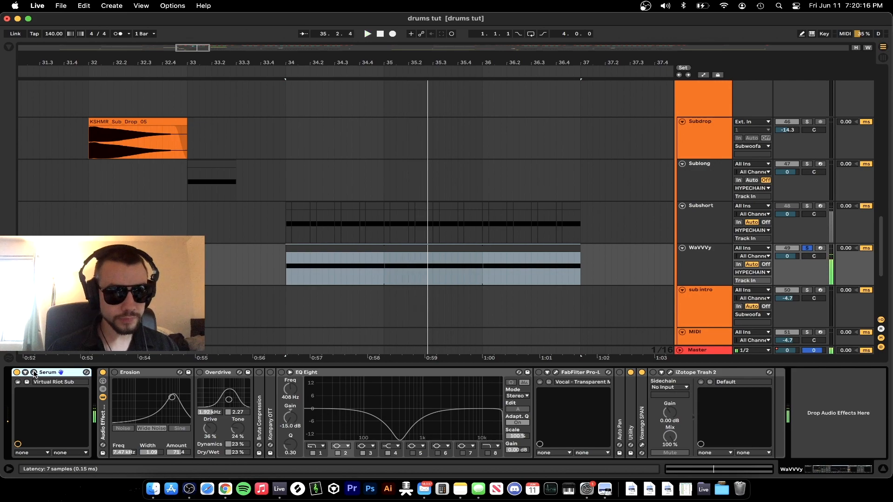
{"action": "left_click", "coordinate": [34, 372]}
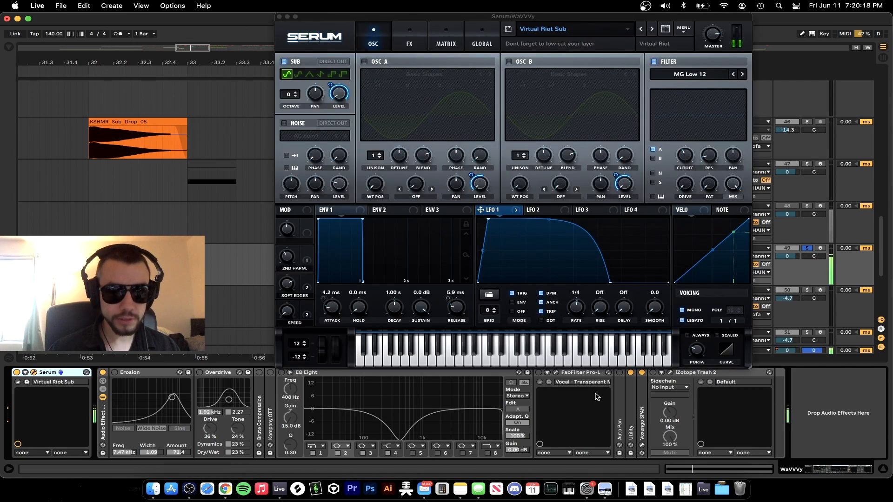
{"action": "left_click", "coordinate": [279, 17]}
Switch Erosion and Overdrive back on in the WaVVVy rack, comparing playback with Overdrive on and off.
{"action": "left_click", "coordinate": [114, 372]}
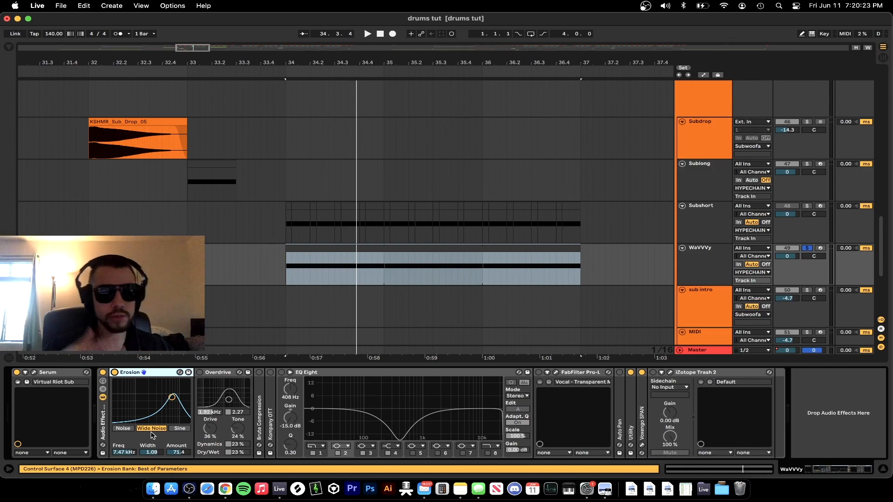
{"action": "key", "text": "space"}
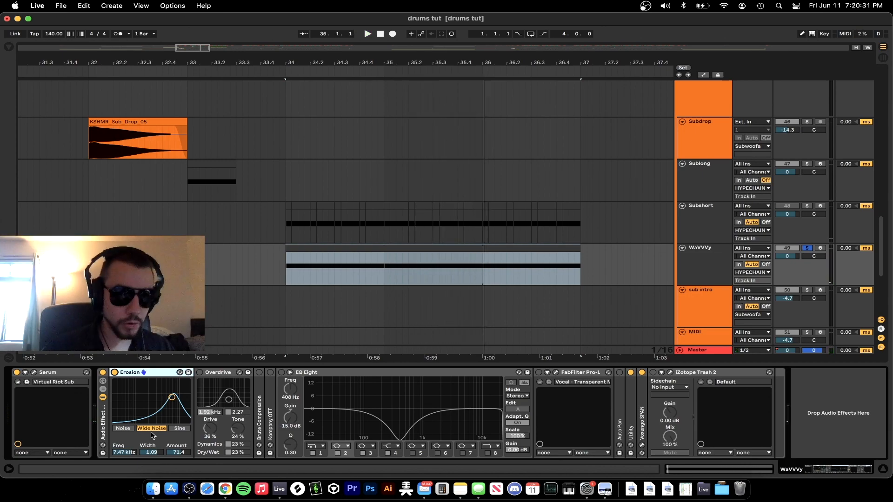
{"action": "left_click", "coordinate": [199, 373]}
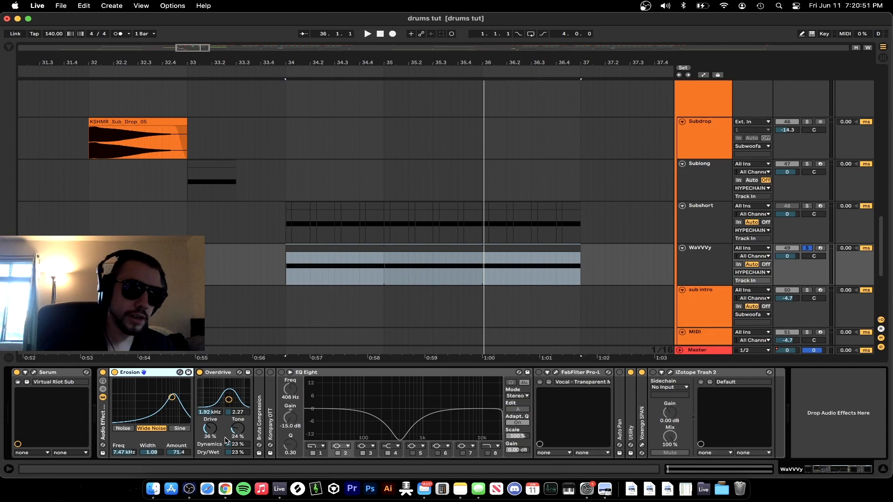
{"action": "key", "text": "space"}
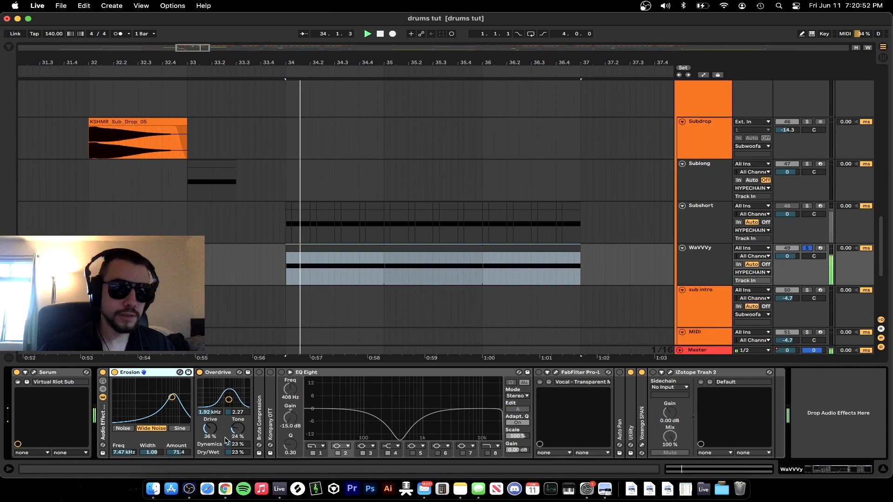
{"action": "left_click", "coordinate": [200, 373]}
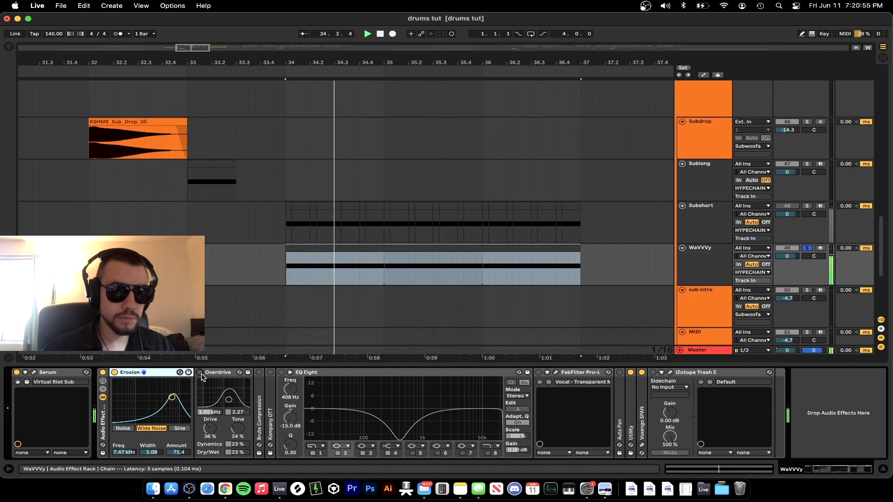
{"action": "left_click", "coordinate": [200, 373]}
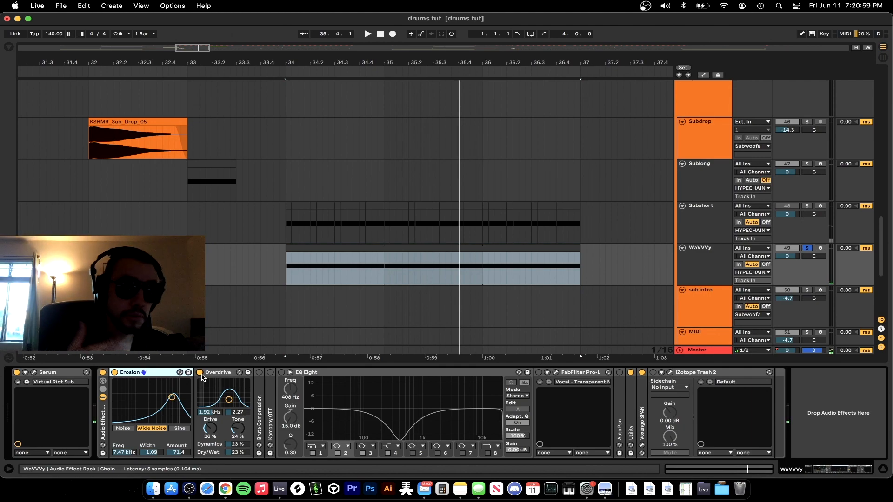
Unfold the Brute Compression device, search the browser for "brute", and switch the compressor on.
{"action": "double_click", "coordinate": [263, 392]}
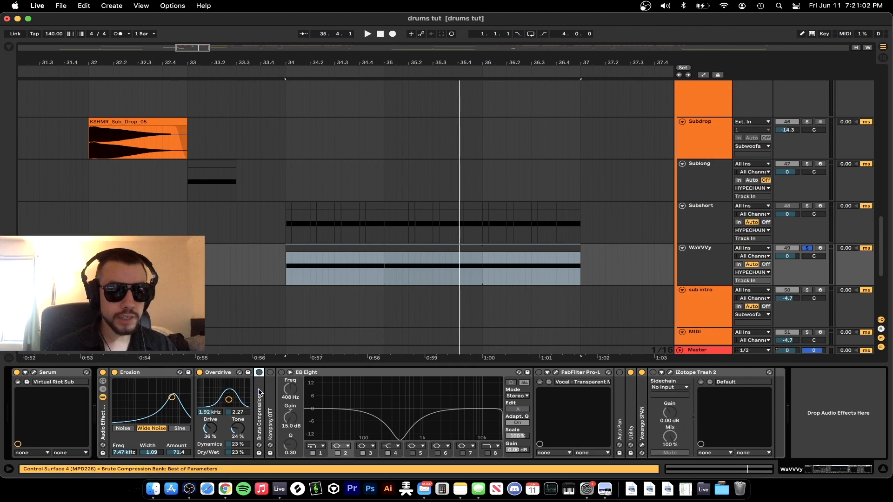
{"action": "key", "text": "super+f"}
{"action": "type", "text": "brute"}
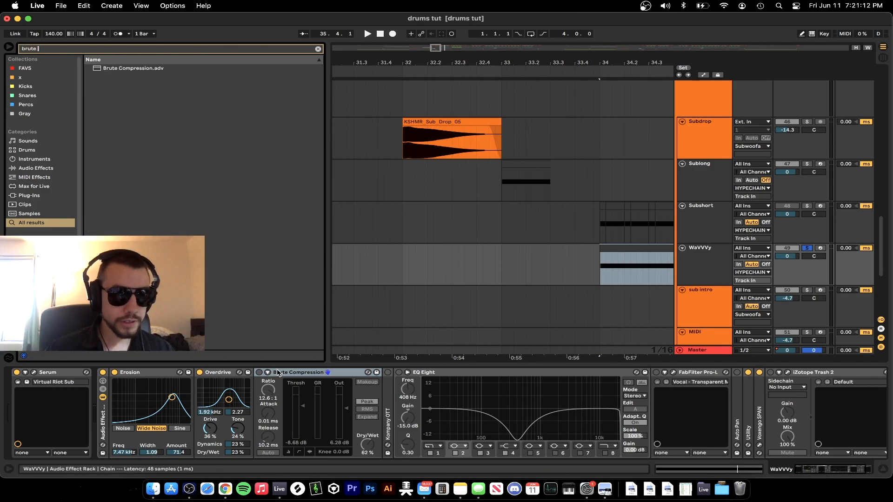
{"action": "left_click", "coordinate": [337, 372]}
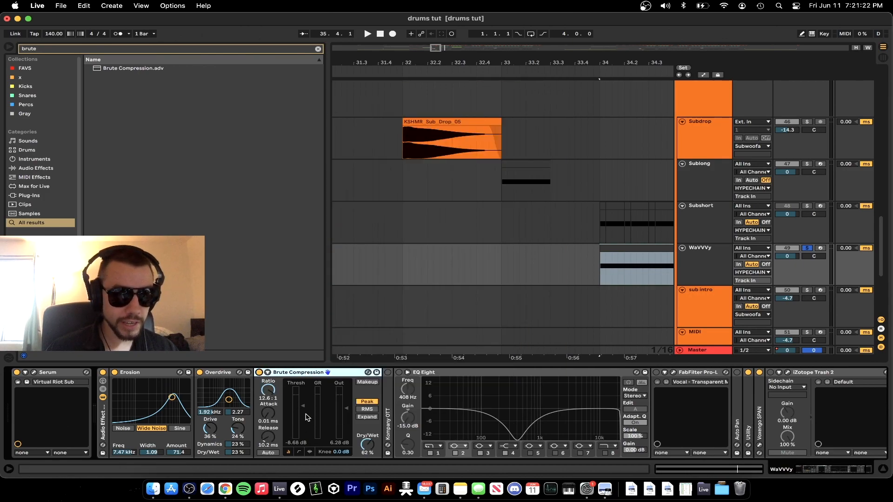
Play the WaVVVy clips with Brute Compression alternately bypassed and active to compare the sound.
{"action": "key", "text": "space"}
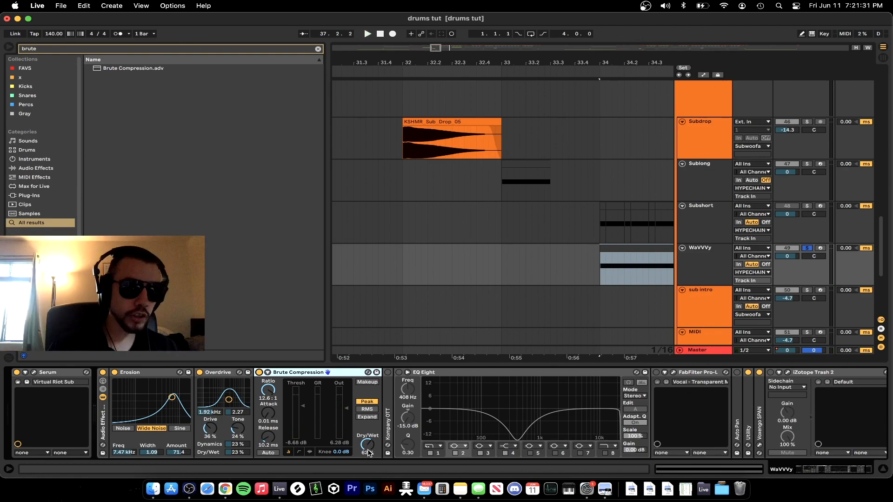
{"action": "key", "text": "space"}
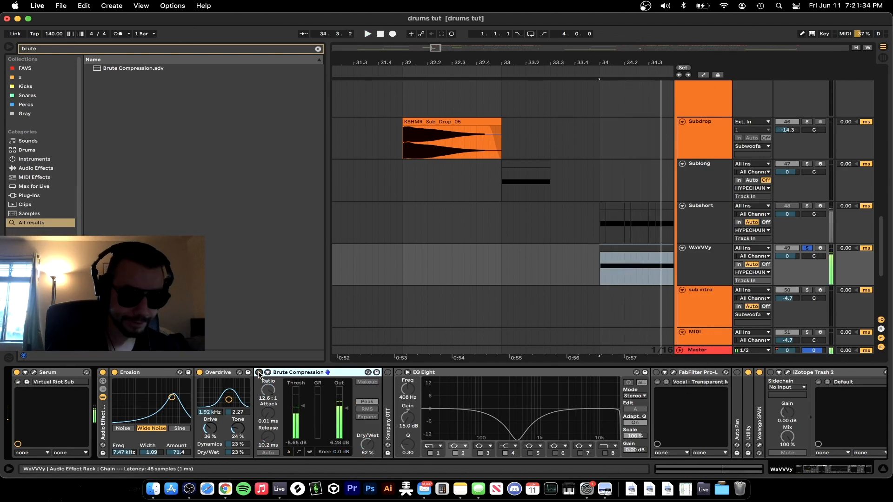
{"action": "left_click", "coordinate": [259, 372]}
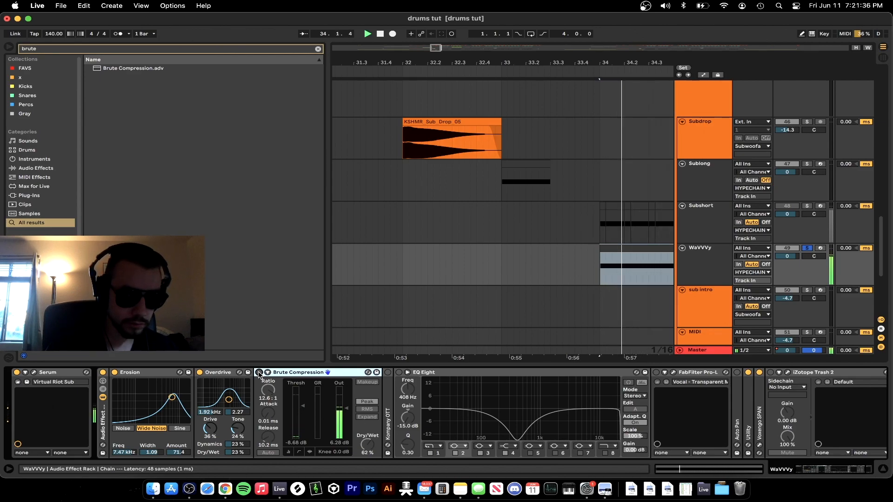
{"action": "left_click", "coordinate": [259, 373]}
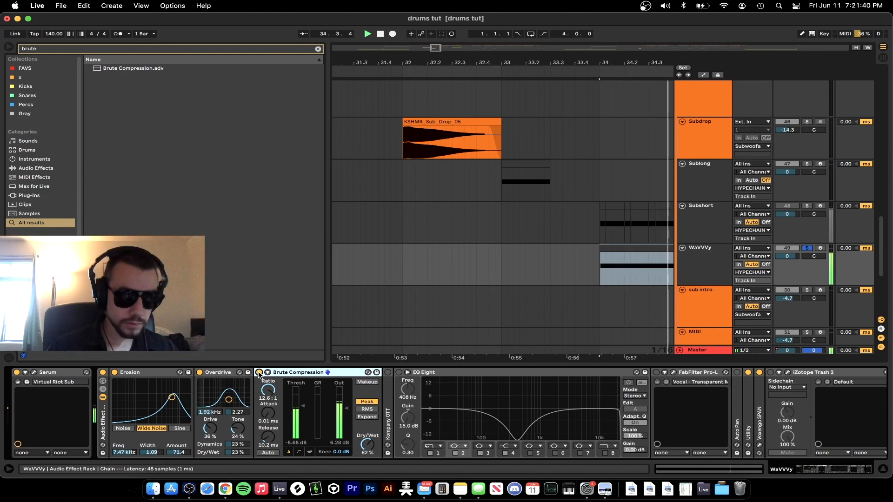
Unfold and switch on the Kompany OTT device, comparing WaVVVy playback with it active and bypassed.
{"action": "left_click", "coordinate": [389, 379]}
{"action": "double_click", "coordinate": [389, 380]}
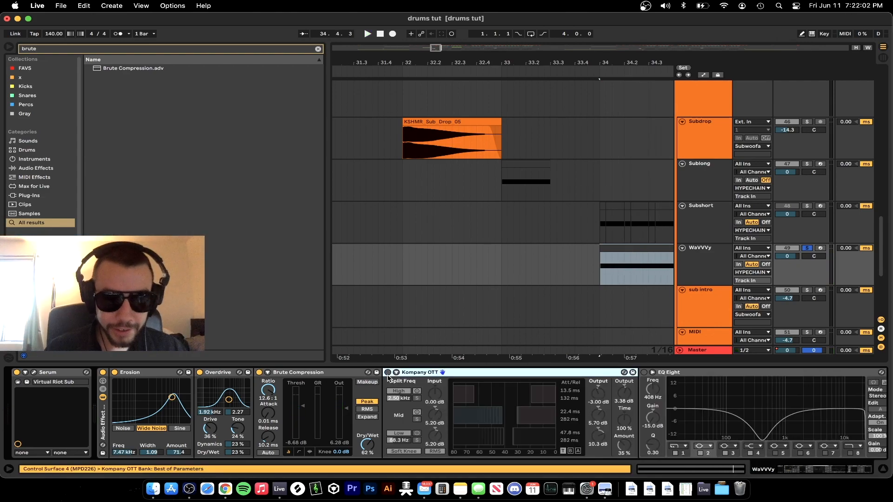
{"action": "left_click", "coordinate": [388, 372]}
{"action": "scroll", "coordinate": [389, 377], "scroll_direction": "right", "scroll_amount": 5}
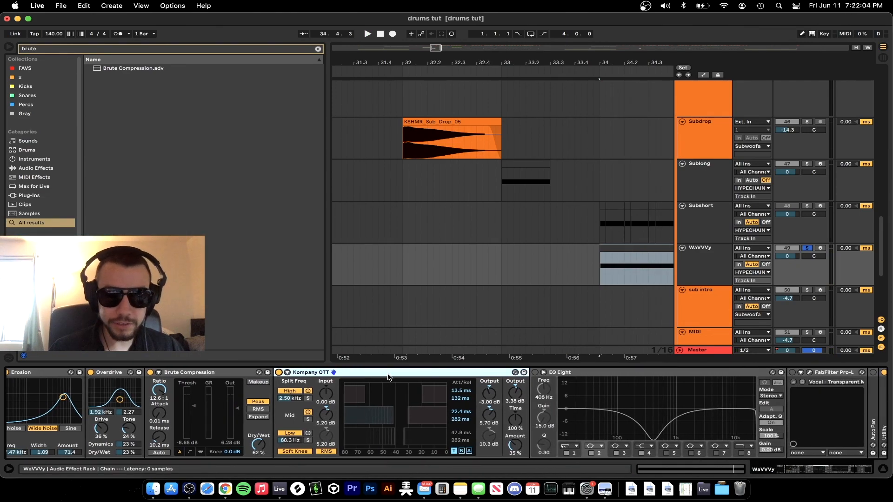
{"action": "key", "text": "space"}
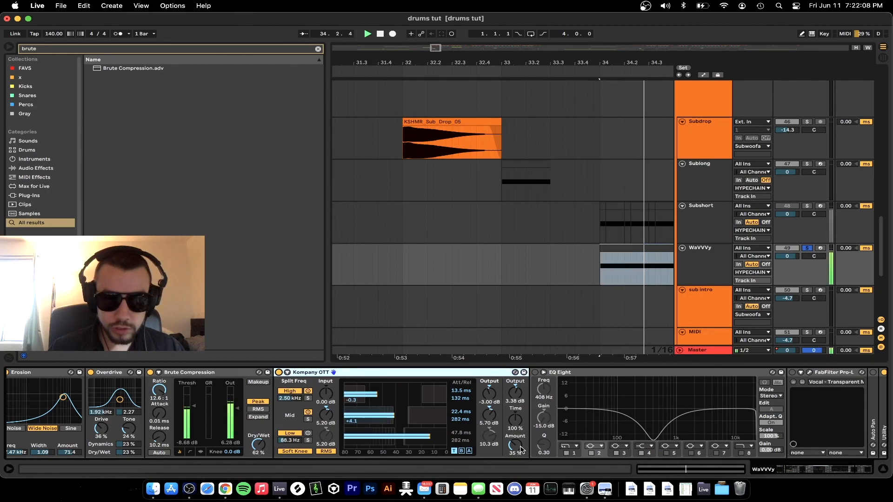
{"action": "left_click", "coordinate": [279, 372]}
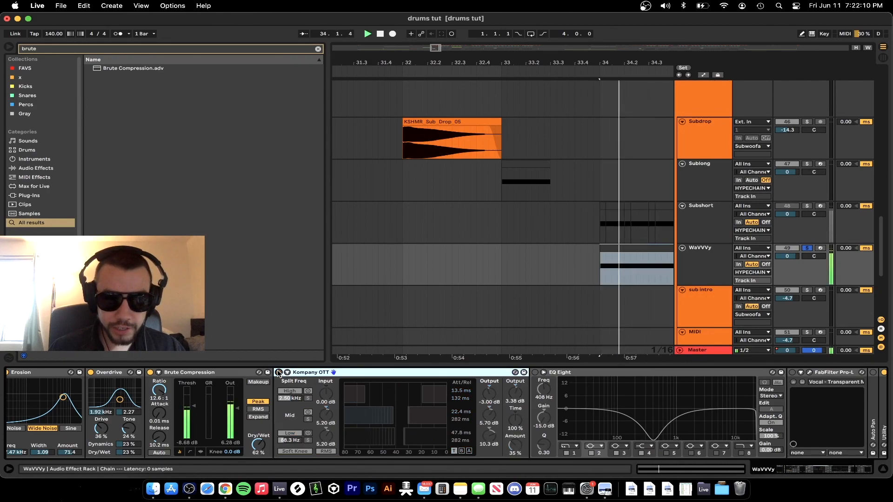
{"action": "left_click", "coordinate": [278, 372]}
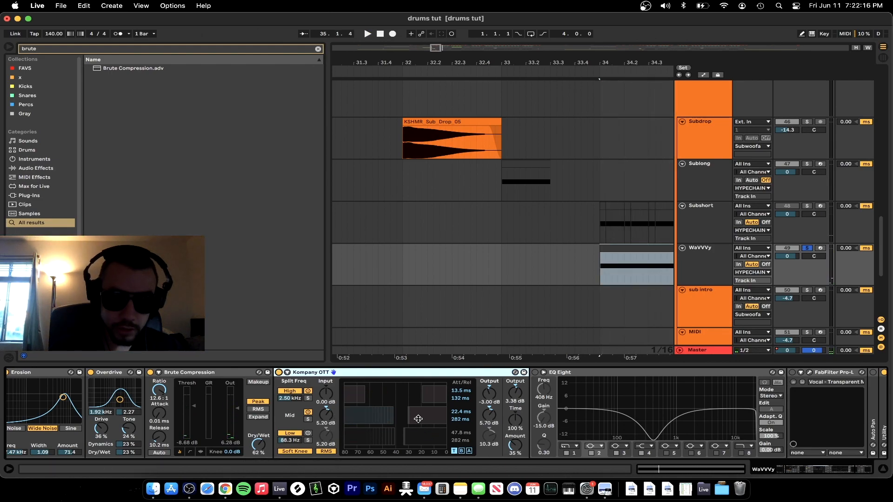
Play the bass briefly and rename the EQ Eight device after Kompany OTT as SUBNOTCHEQALLDAY.
{"action": "scroll", "coordinate": [515, 392], "scroll_direction": "right", "scroll_amount": 3}
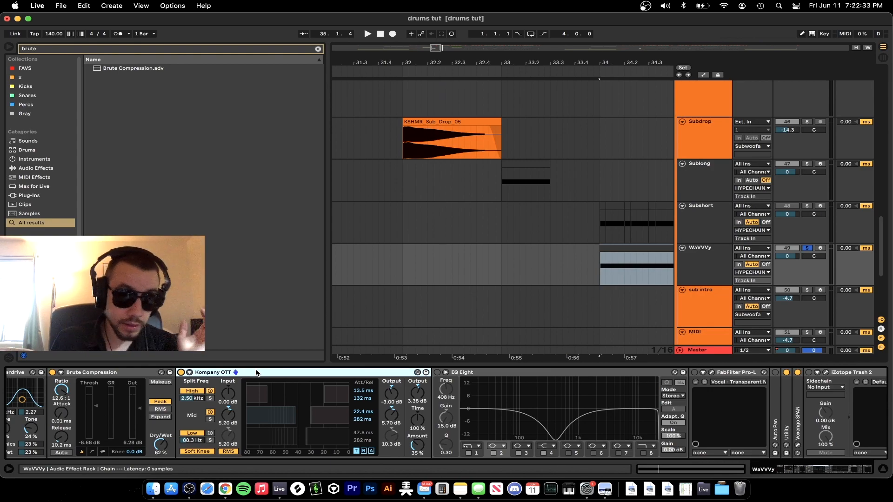
{"action": "key", "text": "space"}
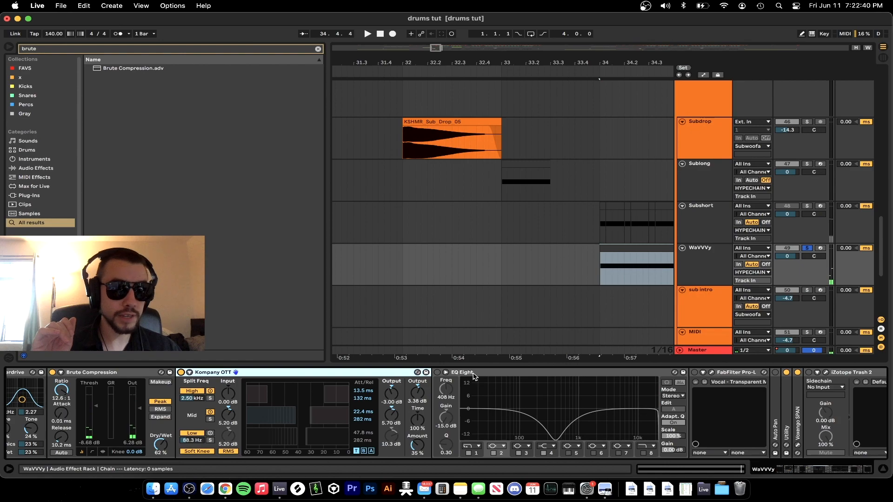
{"action": "left_click", "coordinate": [464, 372]}
{"action": "key", "text": "super+r"}
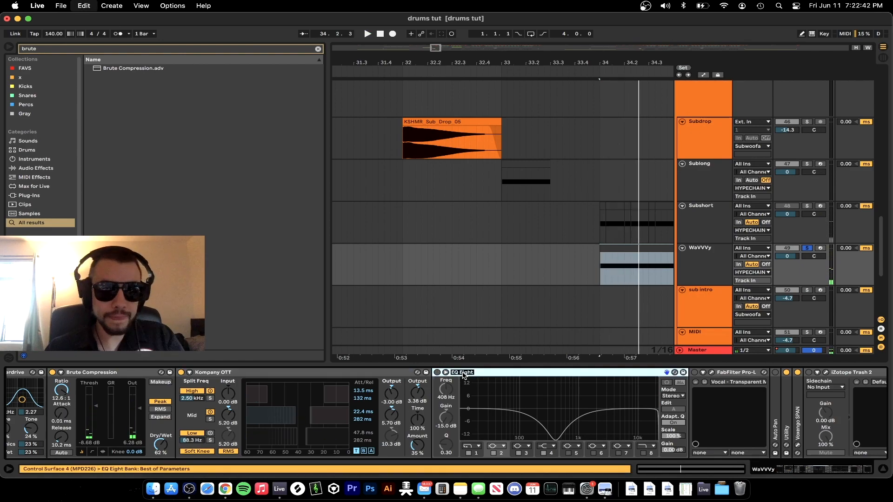
{"action": "type", "text": "SUBNOTC"}
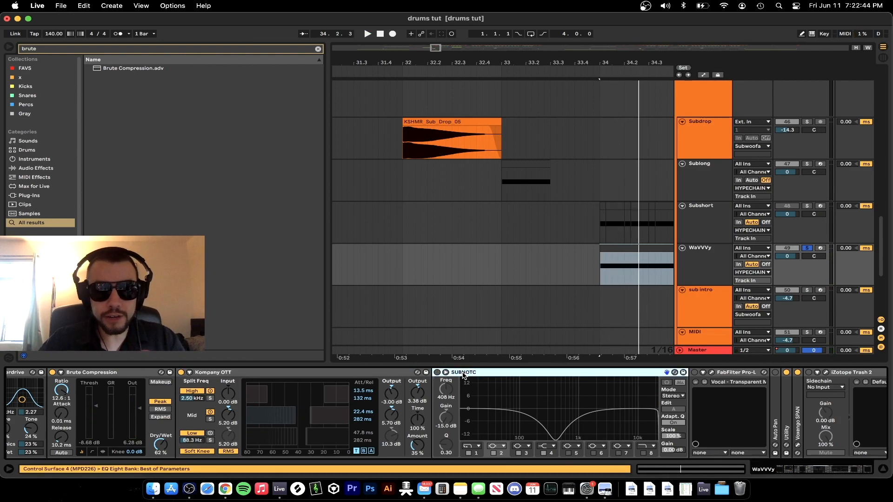
{"action": "type", "text": "HEQALLDAY"}
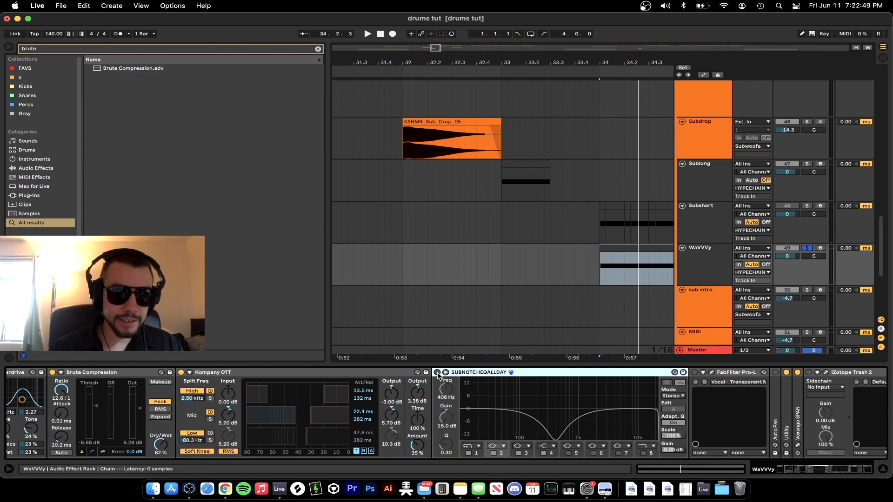
Switch on the SUBNOTCHEQALLDAY equaliser and compare WaVVVy playback with it bypassed and active.
{"action": "left_click", "coordinate": [437, 372]}
{"action": "key", "text": "space"}
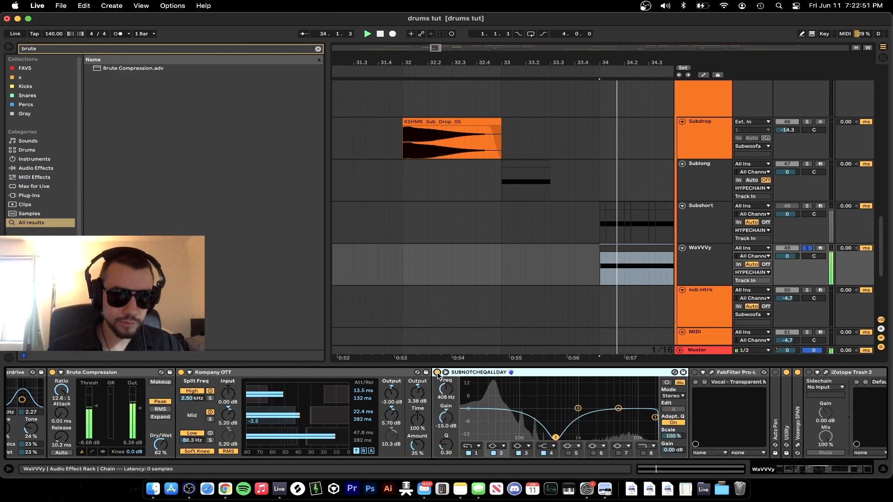
{"action": "scroll", "coordinate": [538, 378], "scroll_direction": "right", "scroll_amount": 2}
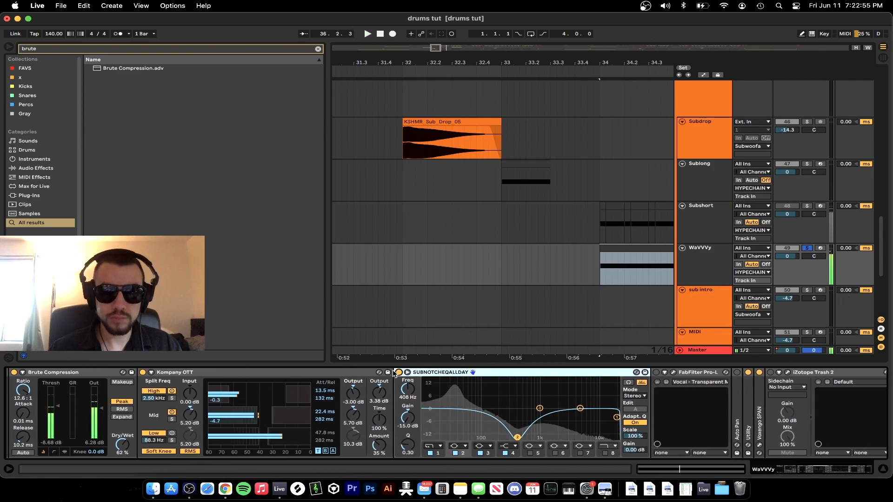
{"action": "left_click", "coordinate": [398, 372]}
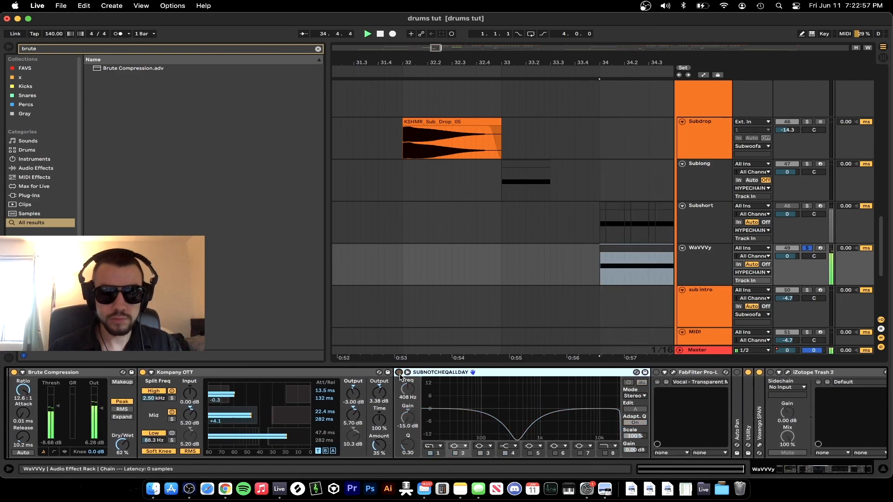
{"action": "left_click", "coordinate": [399, 372]}
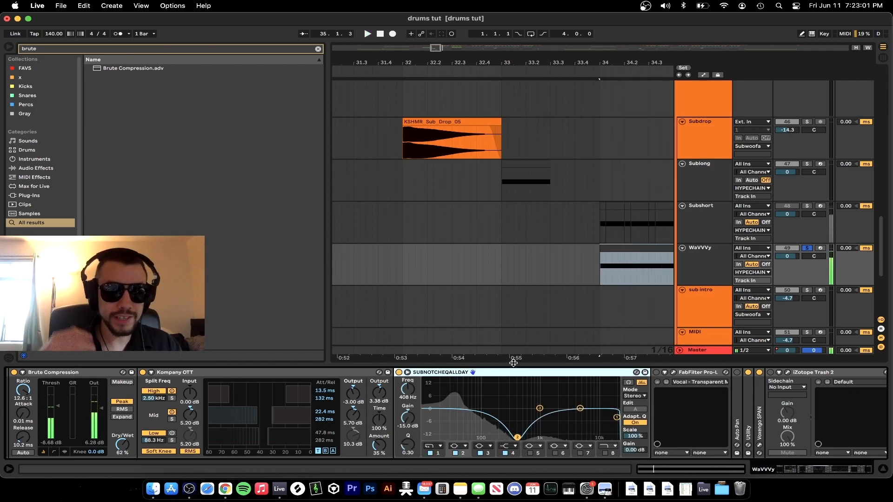
Examine the FabFilter Pro-L limiter's settings in its plug-in window, and close the window.
{"action": "scroll", "coordinate": [655, 426], "scroll_direction": "right", "scroll_amount": 1}
{"action": "scroll", "coordinate": [654, 424], "scroll_direction": "right", "scroll_amount": 5}
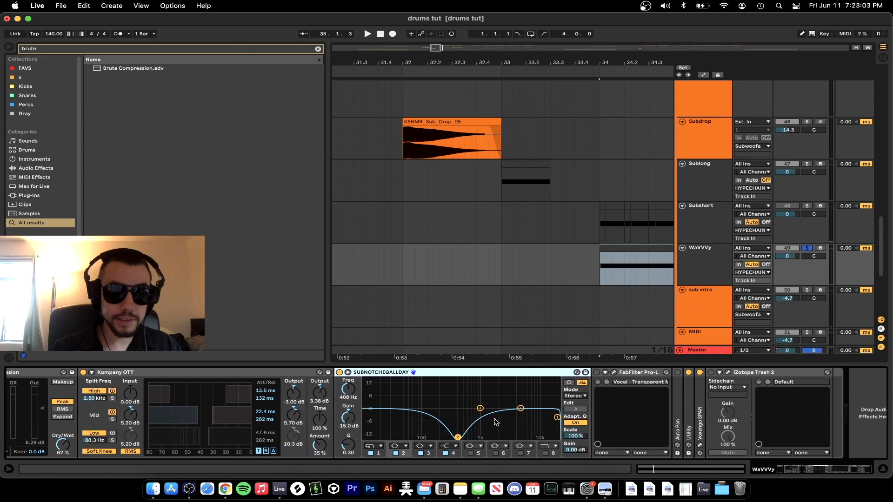
{"action": "scroll", "coordinate": [590, 434], "scroll_direction": "right", "scroll_amount": 2}
{"action": "left_click", "coordinate": [603, 374]}
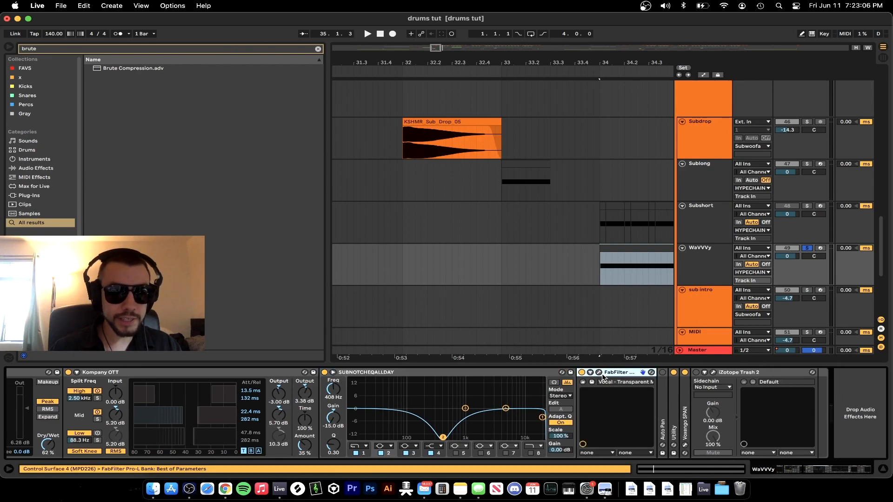
{"action": "left_click", "coordinate": [599, 373]}
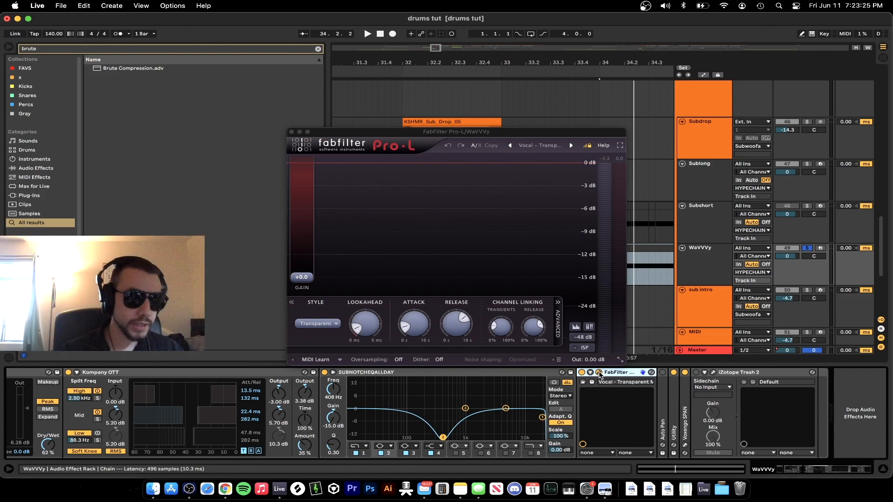
{"action": "left_click", "coordinate": [291, 132]}
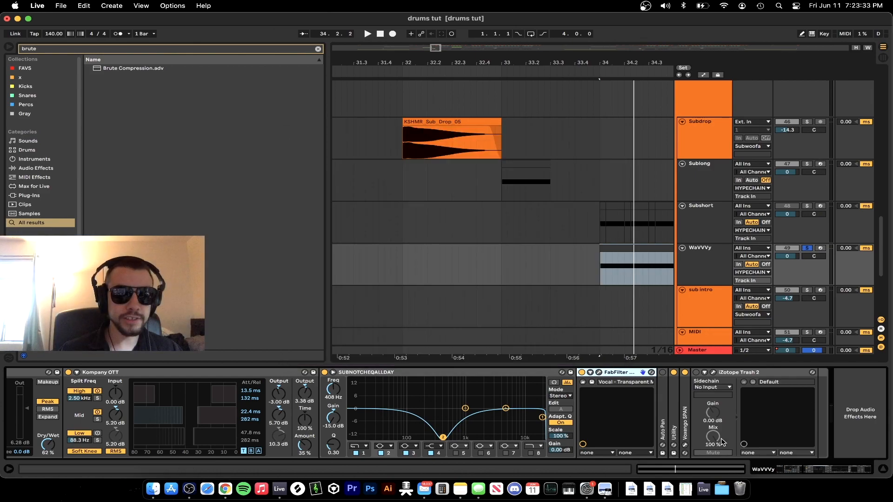
Unfold the Auto Pan device after the limiter and play the WaVVVy clips through it.
{"action": "double_click", "coordinate": [665, 404]}
{"action": "key", "text": "space"}
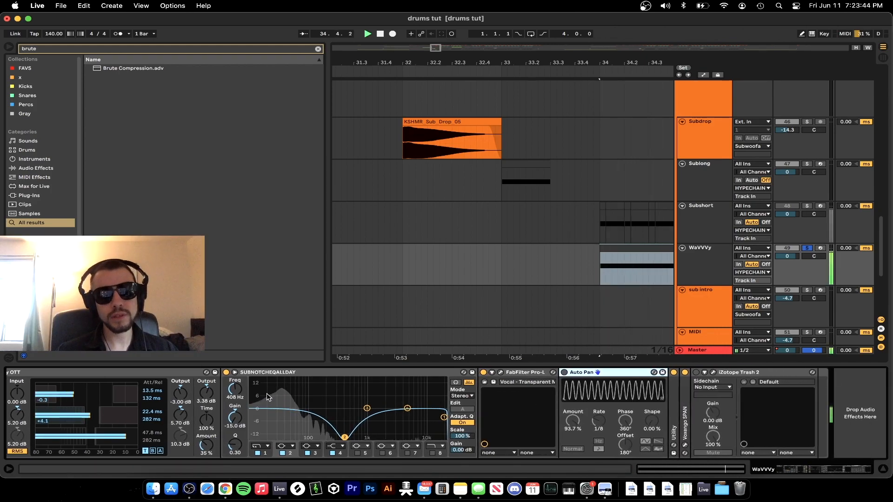
{"action": "scroll", "coordinate": [284, 398], "scroll_direction": "left", "scroll_amount": 10}
{"action": "key", "text": "space"}
Set the LFO 1 rate to bar in the WaVVVy track's Serum, play the bass, and close the plug-in window.
{"action": "left_click", "coordinate": [26, 373]}
{"action": "left_click", "coordinate": [26, 372]}
{"action": "left_click", "coordinate": [34, 373]}
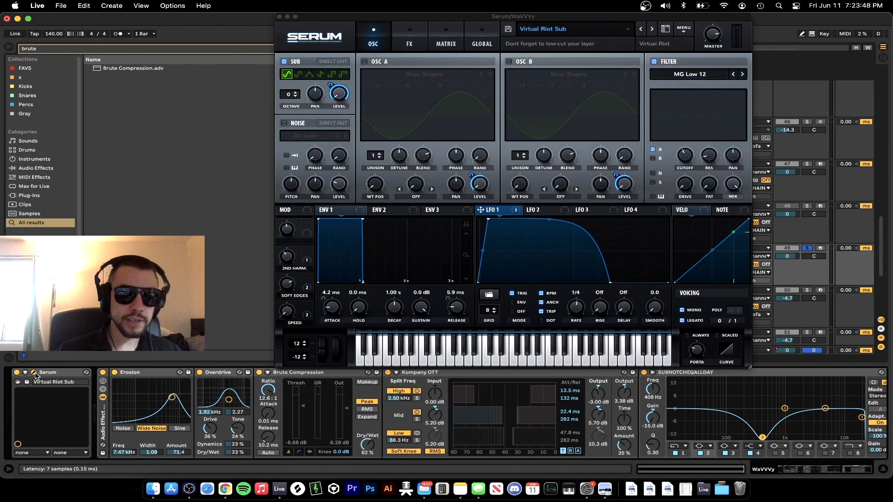
{"action": "left_click", "coordinate": [580, 304]}
{"action": "left_click_drag", "start_coordinate": [578, 312], "coordinate": [578, 318]}
{"action": "key", "text": "space"}
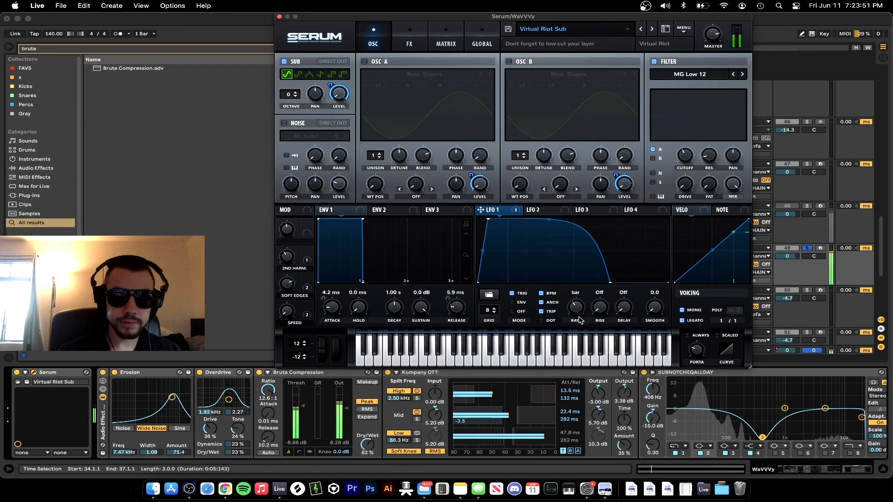
{"action": "left_click", "coordinate": [279, 17]}
Inspect iZotope Trash 2's Iris Aliasing distortion during WaVVVy playback, and close the plug-in window.
{"action": "scroll", "coordinate": [554, 427], "scroll_direction": "right", "scroll_amount": 10}
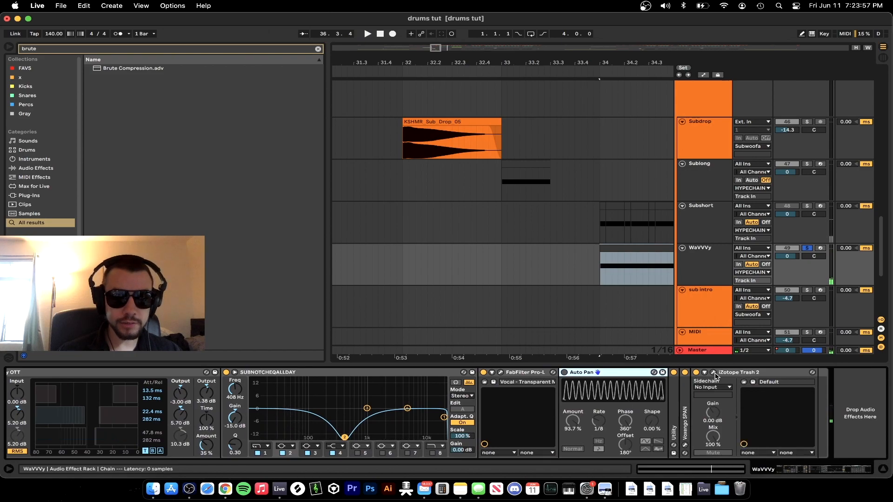
{"action": "left_click", "coordinate": [713, 373]}
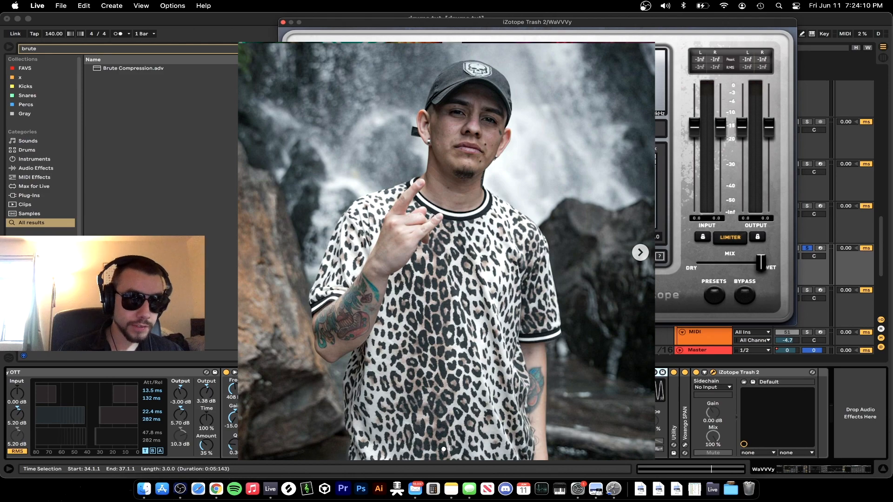
{"action": "key", "text": "space"}
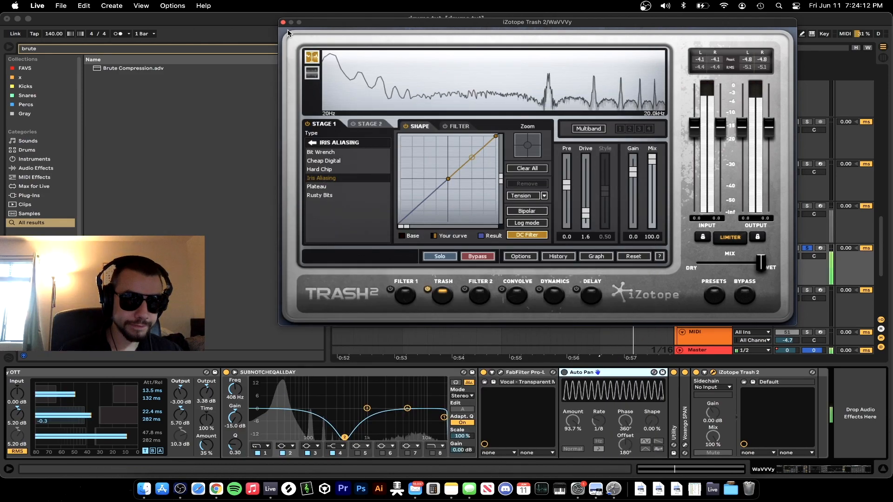
{"action": "left_click", "coordinate": [283, 22]}
Bring the full run of WaVVVy clips from bar 34 into the arrangement view and replay them.
{"action": "scroll", "coordinate": [459, 186], "scroll_direction": "down", "scroll_amount": 3}
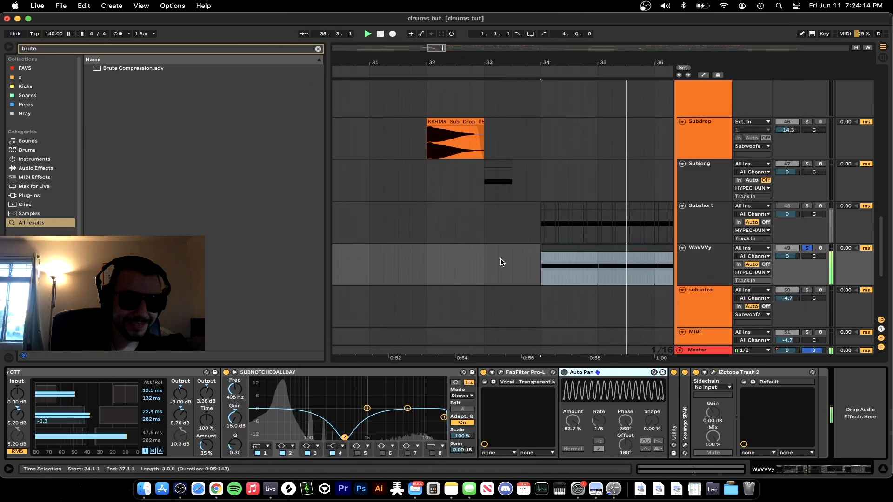
{"action": "scroll", "coordinate": [503, 261], "scroll_direction": "down", "scroll_amount": 2}
{"action": "scroll", "coordinate": [474, 262], "scroll_direction": "right", "scroll_amount": 3}
{"action": "left_click", "coordinate": [470, 262]}
{"action": "scroll", "coordinate": [469, 260], "scroll_direction": "down", "scroll_amount": 2}
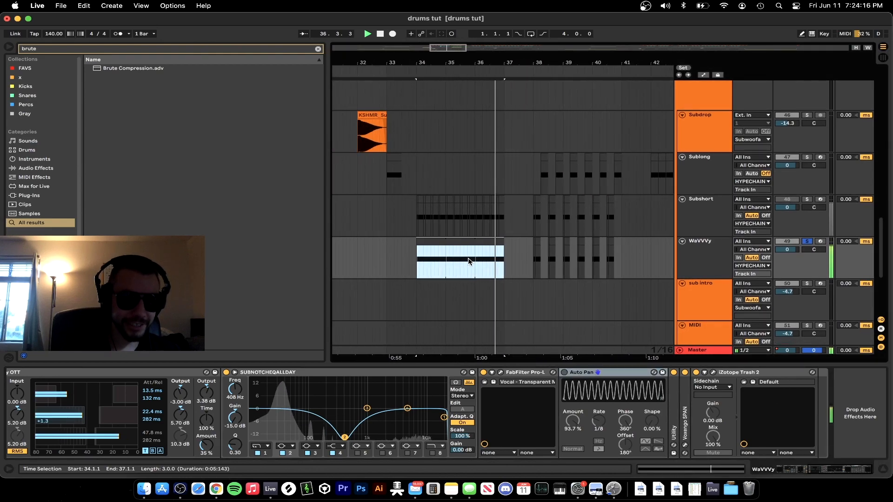
{"action": "key", "text": "space"}
{"action": "left_click", "coordinate": [67, 391]}
{"action": "key", "text": "space"}
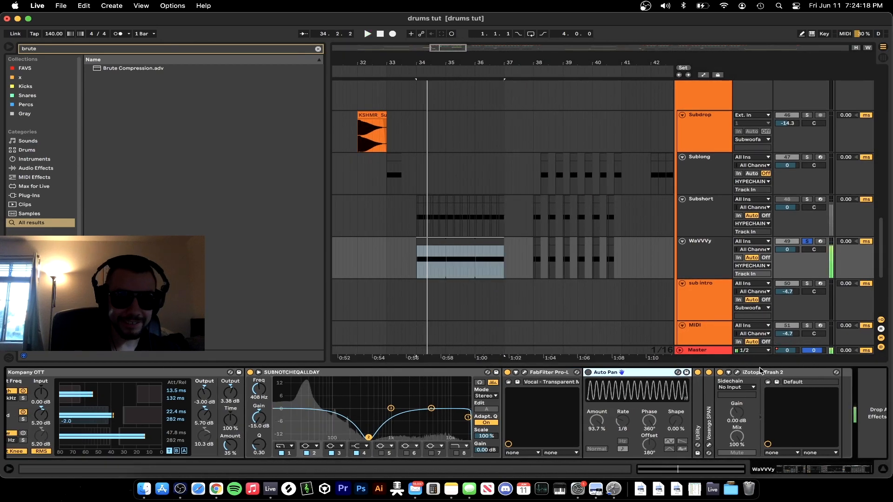
Reopen iZotope Trash 2, dismiss its preset manager, raise Drive to 8.4 and bend the shape curve upward.
{"action": "left_click", "coordinate": [737, 372]}
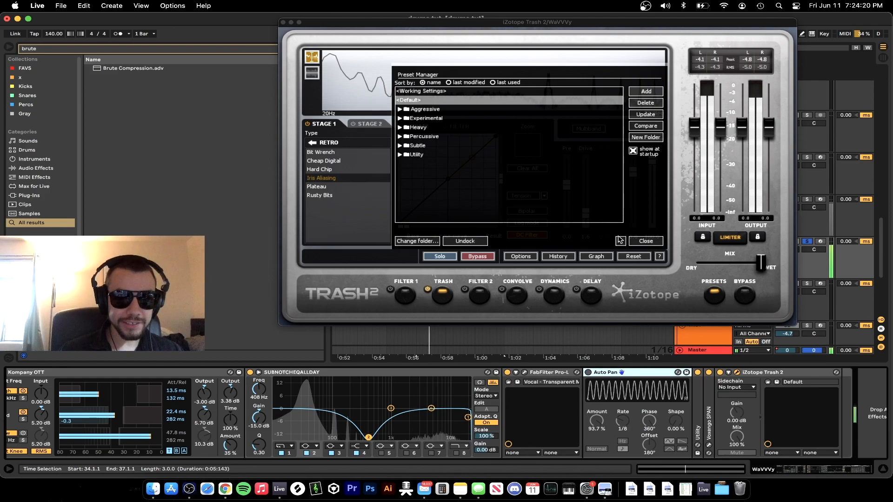
{"action": "left_click", "coordinate": [641, 241]}
{"action": "left_click_drag", "start_coordinate": [585, 212], "coordinate": [581, 172]}
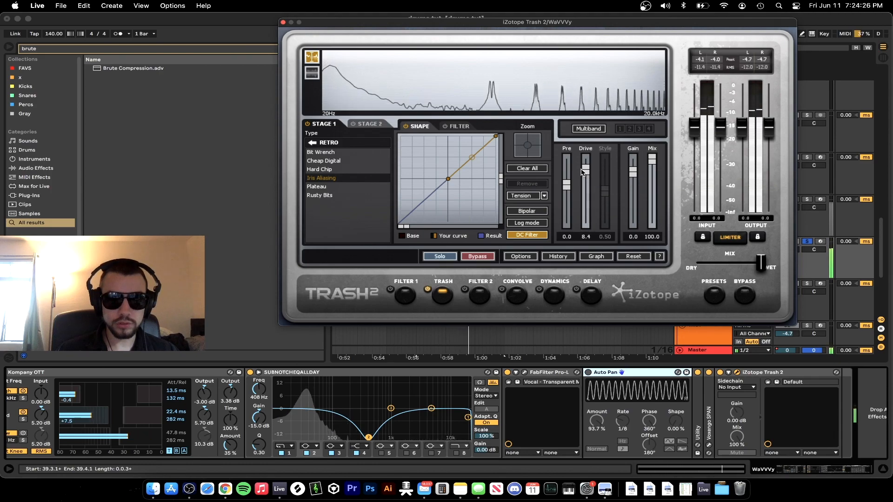
{"action": "left_click_drag", "start_coordinate": [471, 158], "coordinate": [455, 137]}
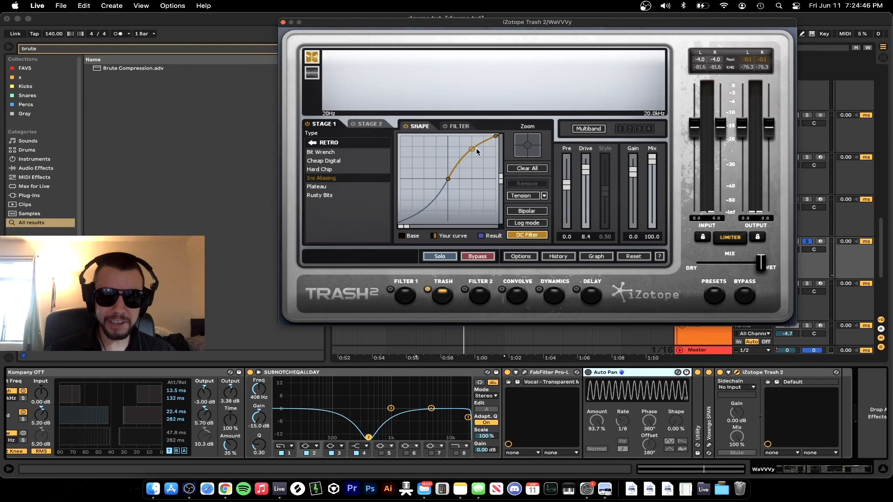
Audition Trash 2's Hard Chip, Bit Wrench, Cheap Digital and Iris Aliasing types, straightening the curve and lowering Drive to 3.9.
{"action": "left_click", "coordinate": [322, 170]}
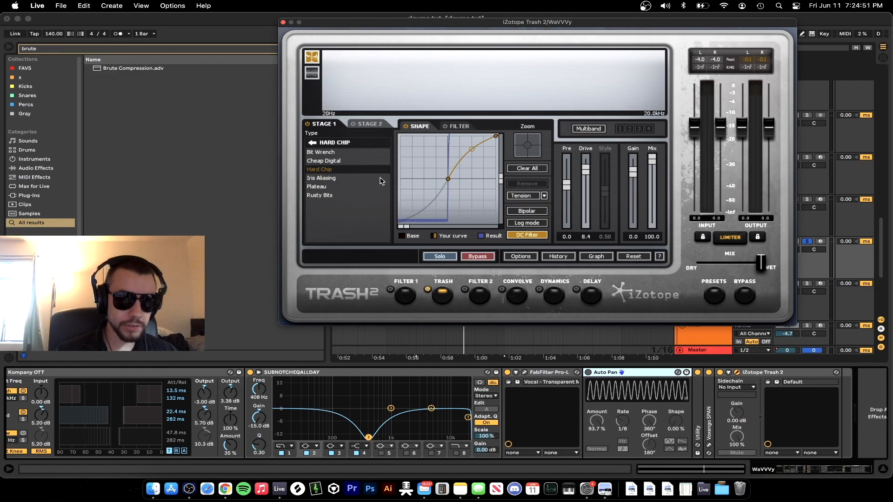
{"action": "left_click", "coordinate": [327, 153]}
{"action": "key", "text": "space"}
{"action": "left_click_drag", "start_coordinate": [471, 150], "coordinate": [471, 159]}
{"action": "left_click_drag", "start_coordinate": [582, 173], "coordinate": [586, 198]}
{"action": "left_click", "coordinate": [324, 160]}
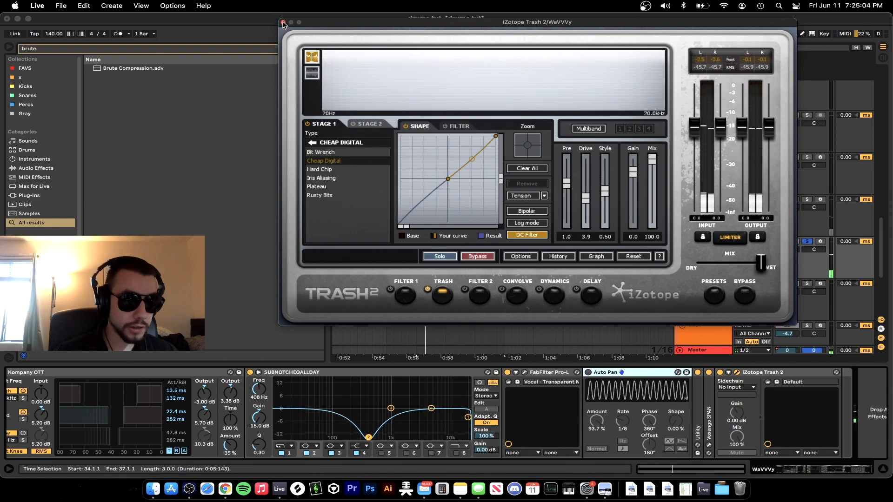
{"action": "left_click", "coordinate": [322, 178]}
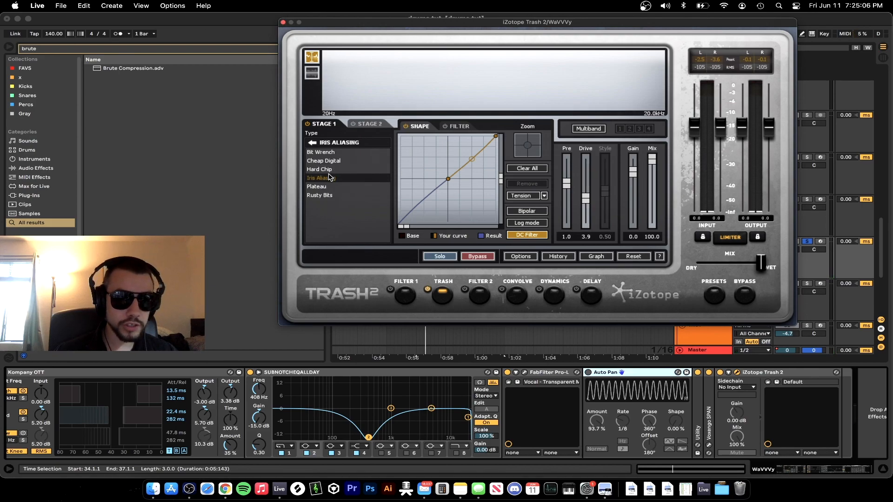
Choose the Rusty Bits distortion type, set Drive to 6.5, bend the curve upward and shift Trash 2's overall mix towards dry.
{"action": "left_click", "coordinate": [324, 195]}
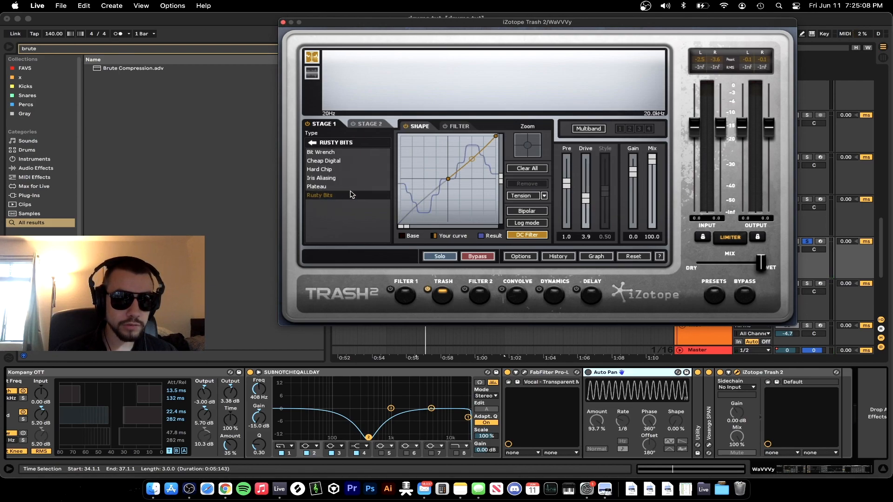
{"action": "key", "text": "space"}
{"action": "left_click_drag", "start_coordinate": [585, 201], "coordinate": [586, 184]}
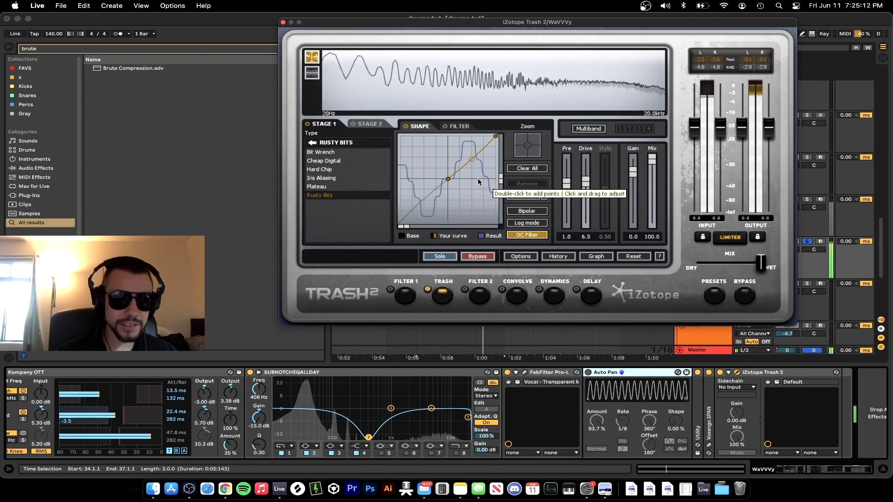
{"action": "left_click_drag", "start_coordinate": [469, 163], "coordinate": [472, 136]}
{"action": "left_click_drag", "start_coordinate": [761, 263], "coordinate": [723, 261]}
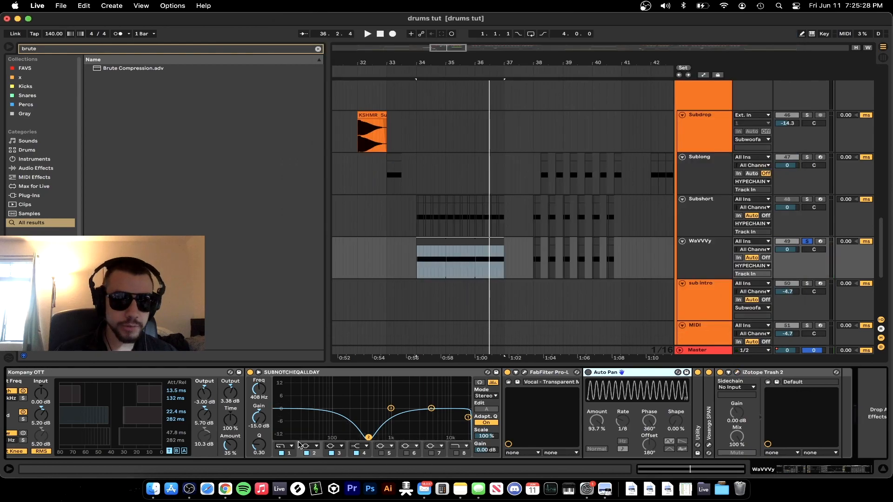
Paste a copy of the SUBNOTCHEQALLDAY equaliser at the end of the chain after iZotope Trash 2 and play the bass.
{"action": "left_click", "coordinate": [752, 373]}
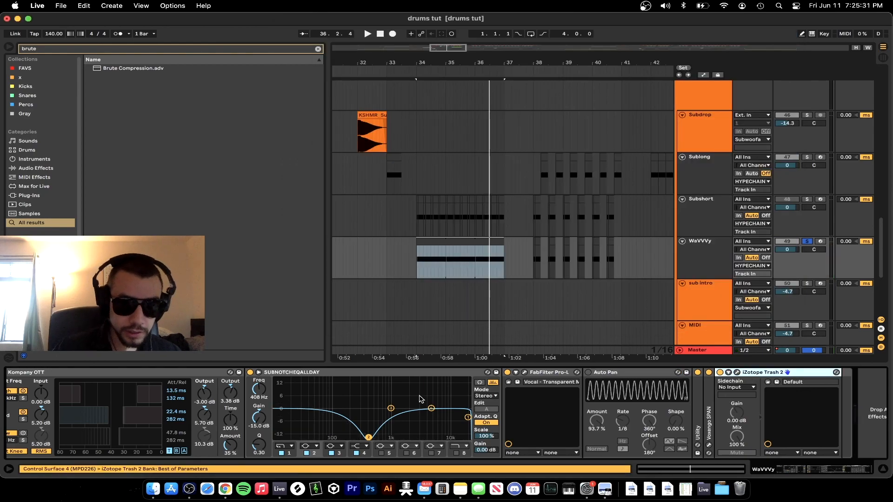
{"action": "left_click", "coordinate": [334, 374]}
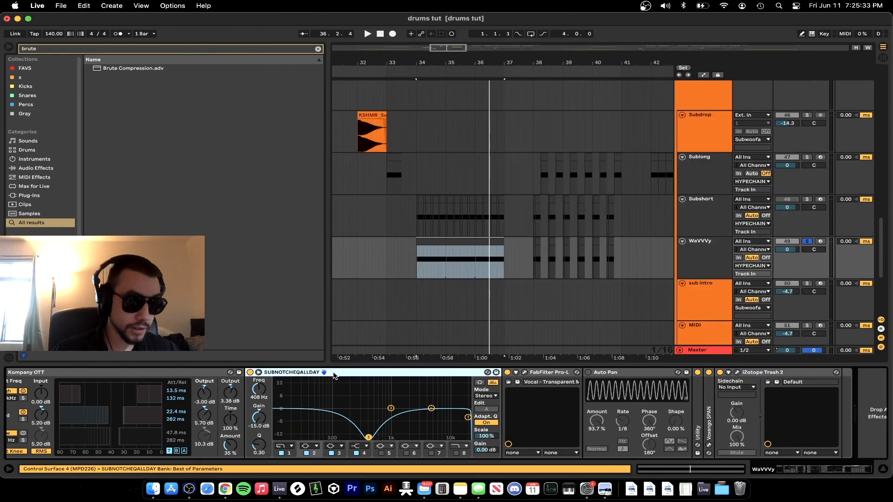
{"action": "left_click", "coordinate": [863, 413]}
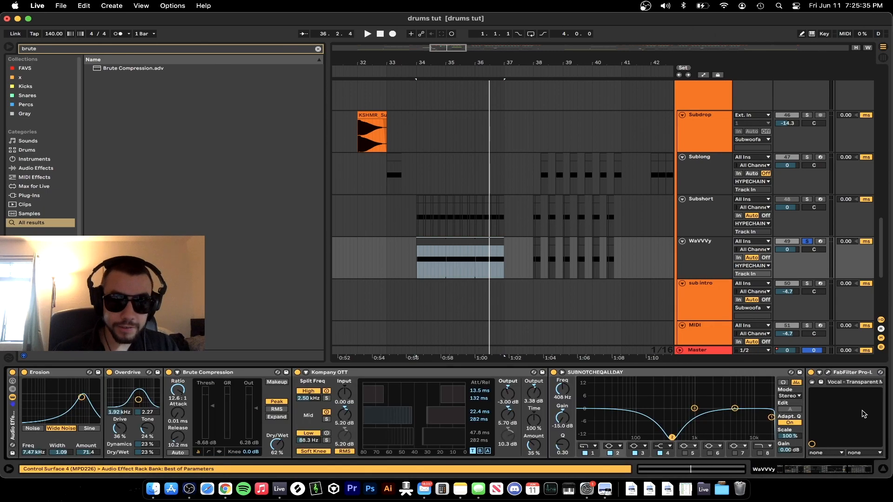
{"action": "key", "text": "super+v"}
{"action": "key", "text": "space"}
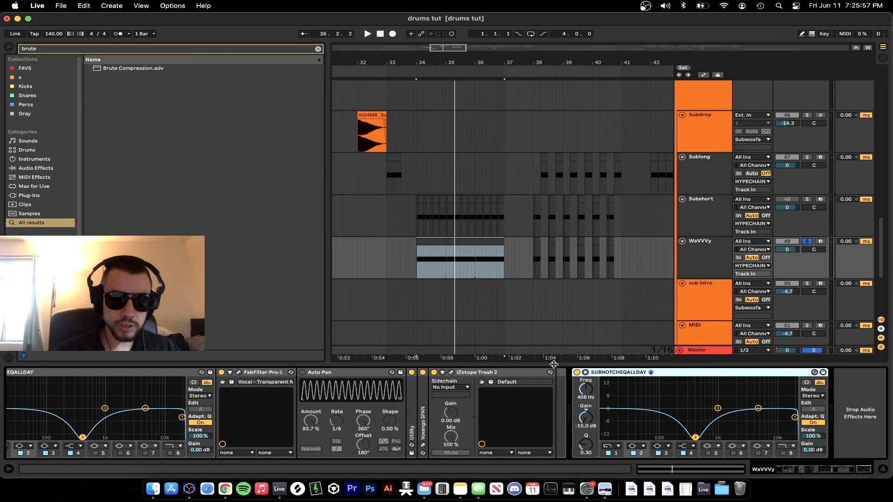
Review the WaVVVy track's finished device chain and the clips arranged across the sub tracks.
{"action": "left_click_drag", "start_coordinate": [537, 364], "coordinate": [537, 465]}
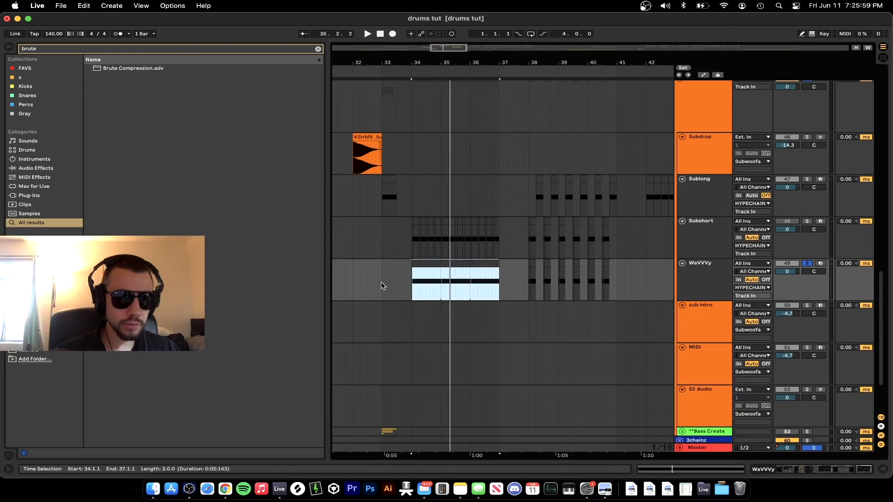
{"action": "double_click", "coordinate": [703, 271]}
{"action": "left_click", "coordinate": [472, 363]}
{"action": "scroll", "coordinate": [540, 351], "scroll_direction": "up", "scroll_amount": 2}
{"action": "scroll", "coordinate": [540, 351], "scroll_direction": "down", "scroll_amount": 5}
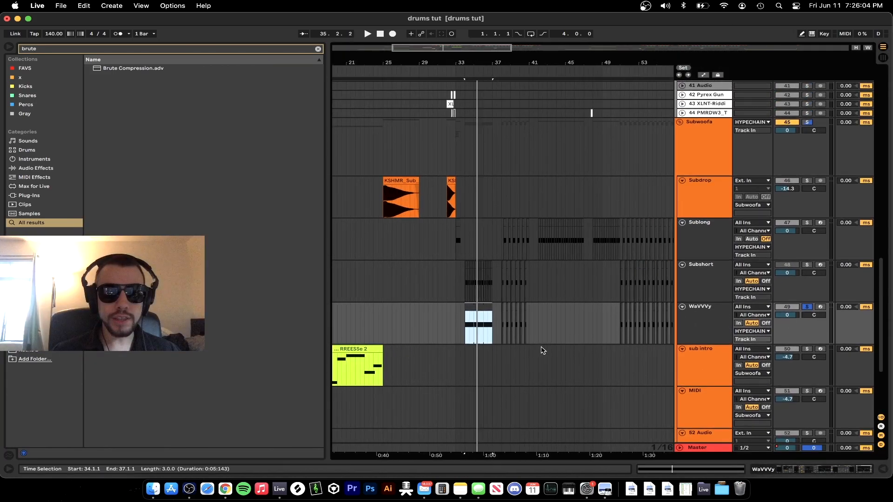
{"action": "scroll", "coordinate": [541, 351], "scroll_direction": "right", "scroll_amount": 2}
{"action": "double_click", "coordinate": [697, 319]}
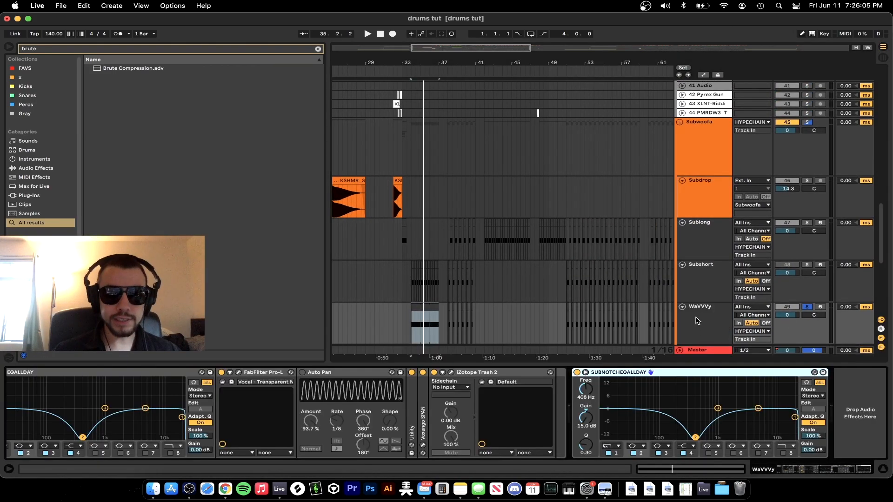
{"action": "left_click", "coordinate": [708, 278]}
{"action": "left_click", "coordinate": [445, 364]}
{"action": "scroll", "coordinate": [446, 365], "scroll_direction": "up", "scroll_amount": 12}
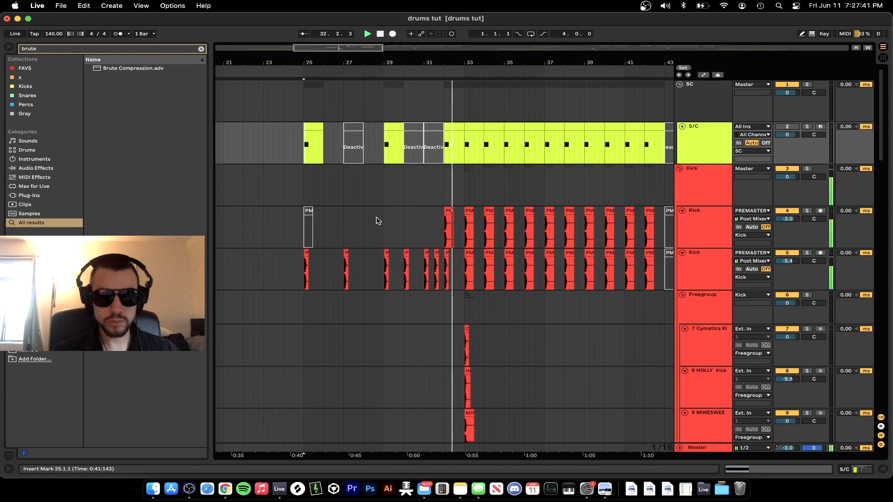
Solo the second Kick track and play its build-up pattern from bar 25.
{"action": "key", "text": "space"}
{"action": "scroll", "coordinate": [325, 227], "scroll_direction": "down", "scroll_amount": 4}
{"action": "scroll", "coordinate": [325, 227], "scroll_direction": "up", "scroll_amount": 1}
{"action": "left_click", "coordinate": [302, 205]}
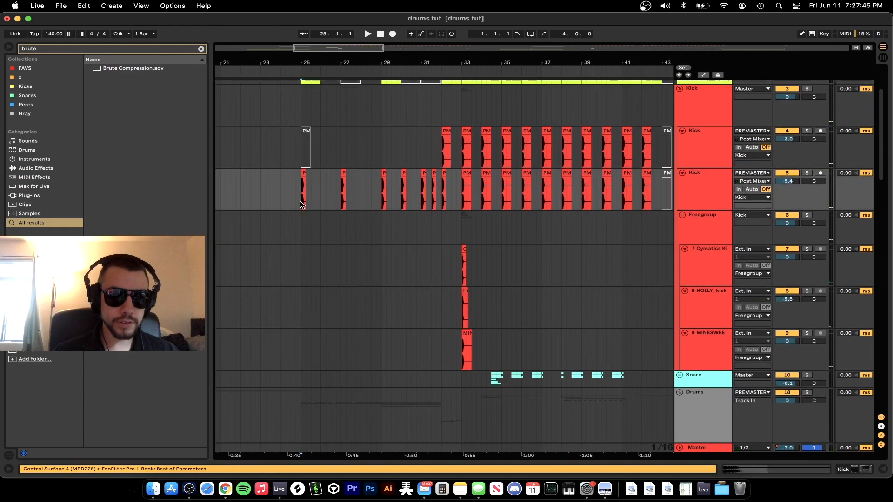
{"action": "left_click", "coordinate": [807, 173]}
{"action": "key", "text": "space"}
{"action": "scroll", "coordinate": [319, 217], "scroll_direction": "up", "scroll_amount": 5}
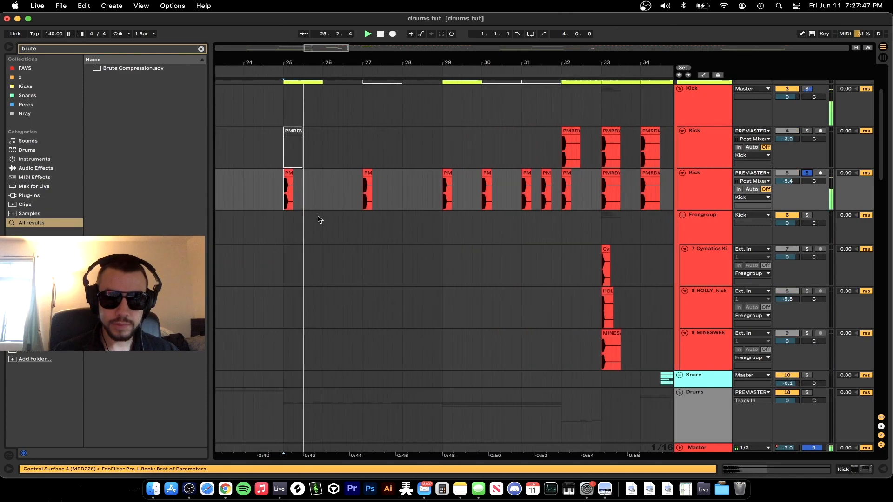
Duplicate the one-bar kick selection at bar 25 three times to fill bars 26 to 28, then play from bar 25.
{"action": "left_click_drag", "start_coordinate": [324, 184], "coordinate": [285, 183]}
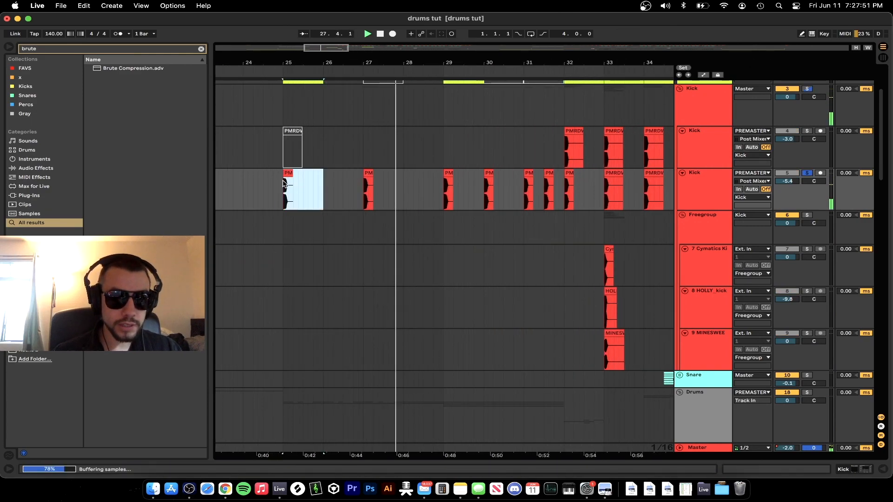
{"action": "key", "text": "super+d"}
{"action": "key", "text": "super+d"}
{"action": "key", "text": "super+d"}
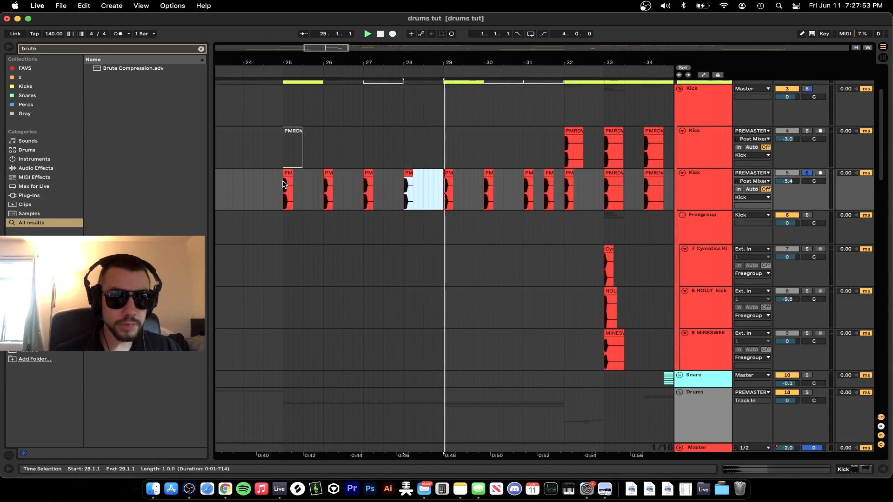
{"action": "left_click", "coordinate": [284, 184]}
Duplicate the half-bar kick selection at bar 29 four times so kicks fall every half bar.
{"action": "left_click_drag", "start_coordinate": [462, 186], "coordinate": [445, 190]}
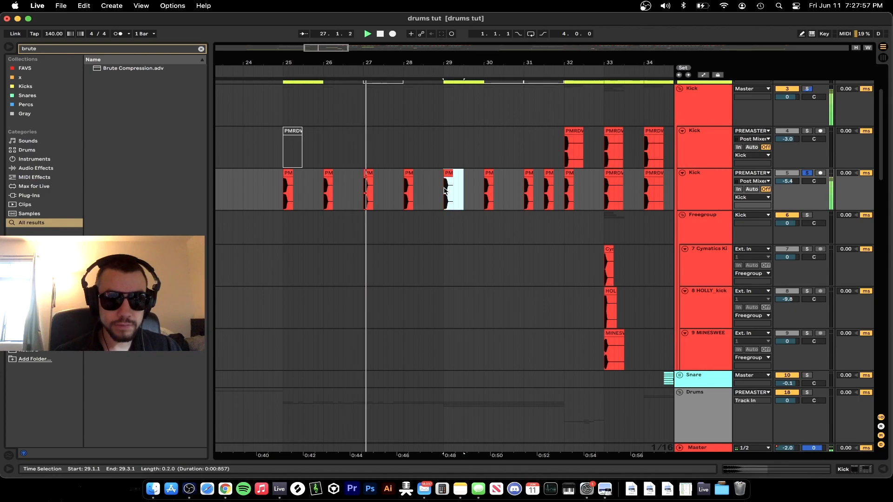
{"action": "key", "text": "super+d"}
{"action": "key", "text": "super+d"}
{"action": "key", "text": "super+d"}
{"action": "key", "text": "super+d"}
Duplicate the kick at bar 31 four times at quarter-bar intervals up to bar 32.
{"action": "left_click_drag", "start_coordinate": [539, 187], "coordinate": [524, 187]}
{"action": "key", "text": "super+d"}
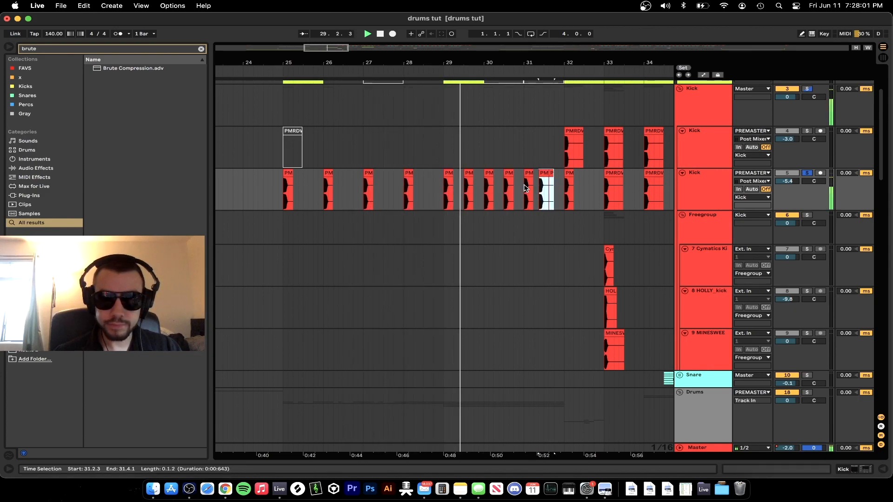
{"action": "key", "text": "plus"}
{"action": "left_click", "coordinate": [526, 187]}
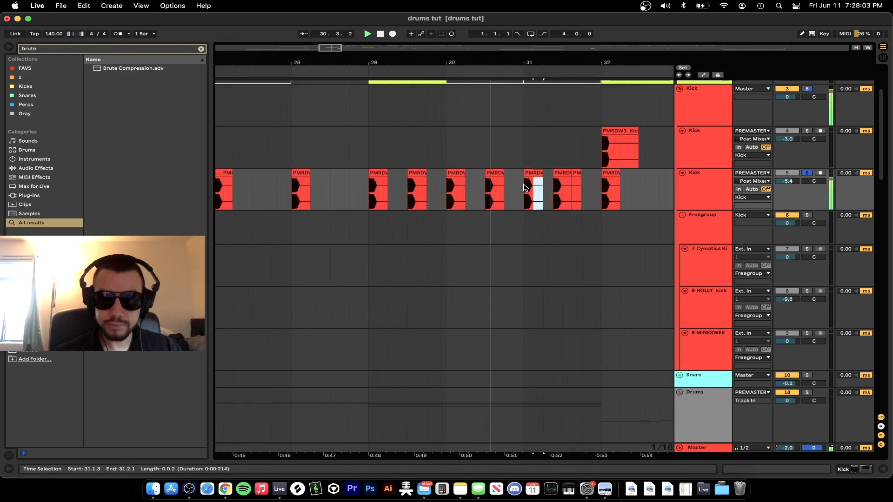
{"action": "key", "text": "super+d"}
{"action": "key", "text": "super+d"}
{"action": "key", "text": "super+d"}
{"action": "key", "text": "super+d"}
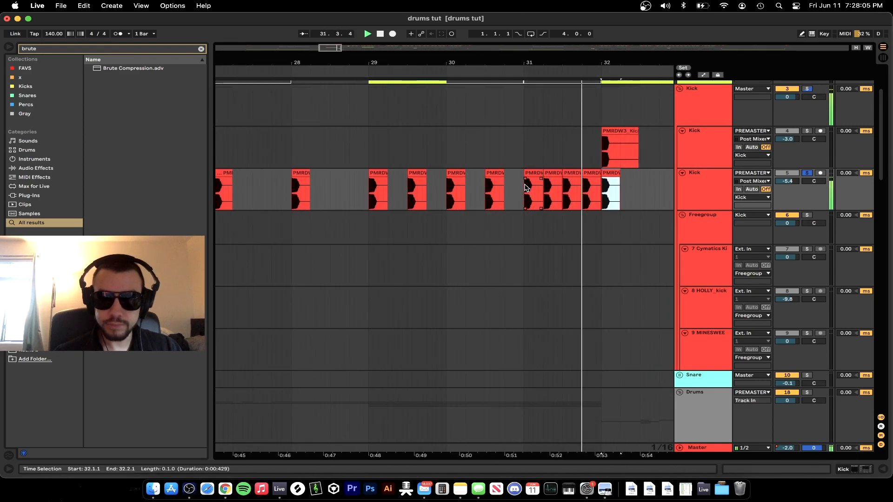
Look over the build clap, build snare, loop and sub drop tracks around bars 25 to 33.
{"action": "key", "text": "minus"}
{"action": "key", "text": "minus"}
{"action": "key", "text": "minus"}
{"action": "scroll", "coordinate": [345, 175], "scroll_direction": "down", "scroll_amount": 10}
{"action": "left_click", "coordinate": [346, 174]}
{"action": "scroll", "coordinate": [347, 175], "scroll_direction": "down", "scroll_amount": 15}
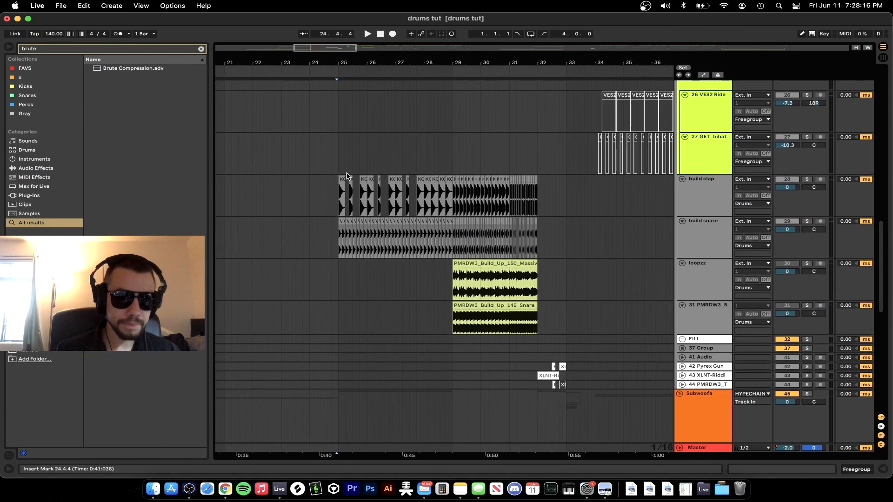
{"action": "scroll", "coordinate": [346, 175], "scroll_direction": "down", "scroll_amount": 8}
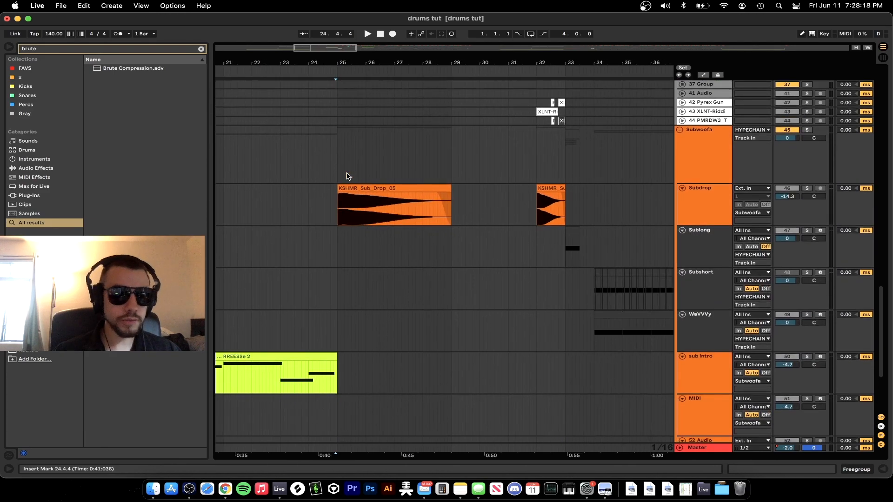
{"action": "scroll", "coordinate": [346, 175], "scroll_direction": "up", "scroll_amount": 20}
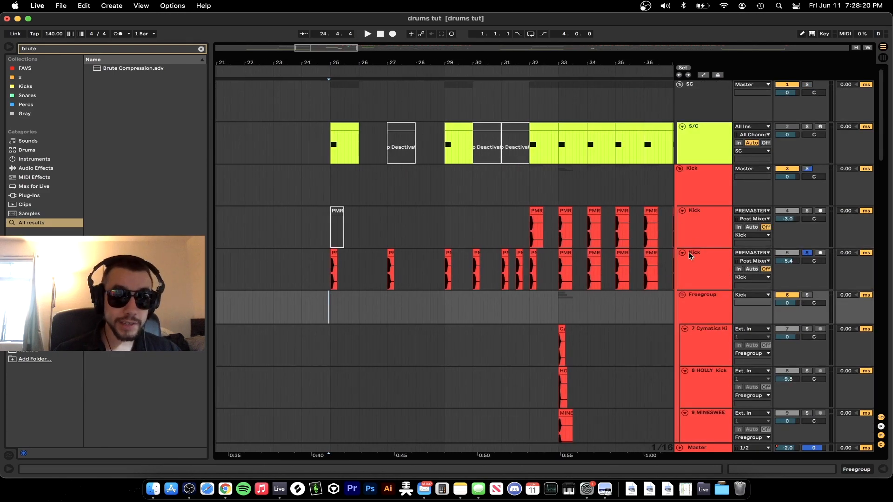
Search the browser for "auto" and add Auto Filter after the Glue Compressor on the second Kick track.
{"action": "left_click", "coordinate": [691, 257]}
{"action": "key", "text": "super+f"}
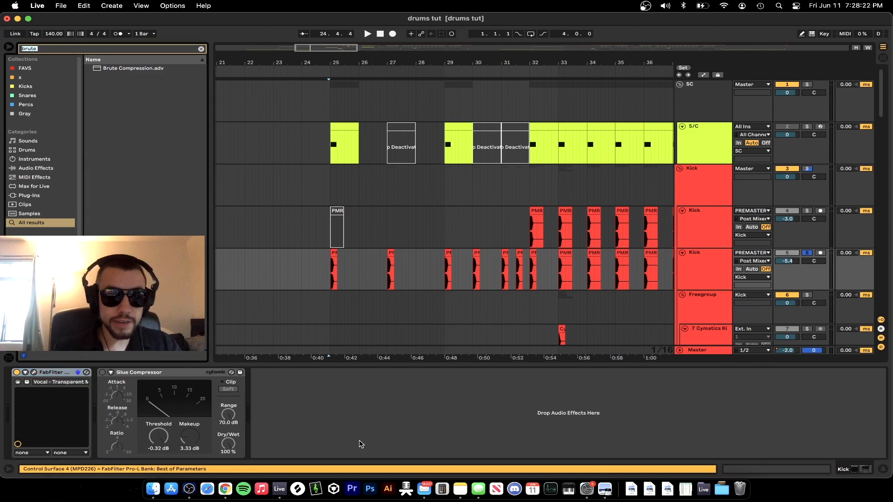
{"action": "type", "text": "auto"}
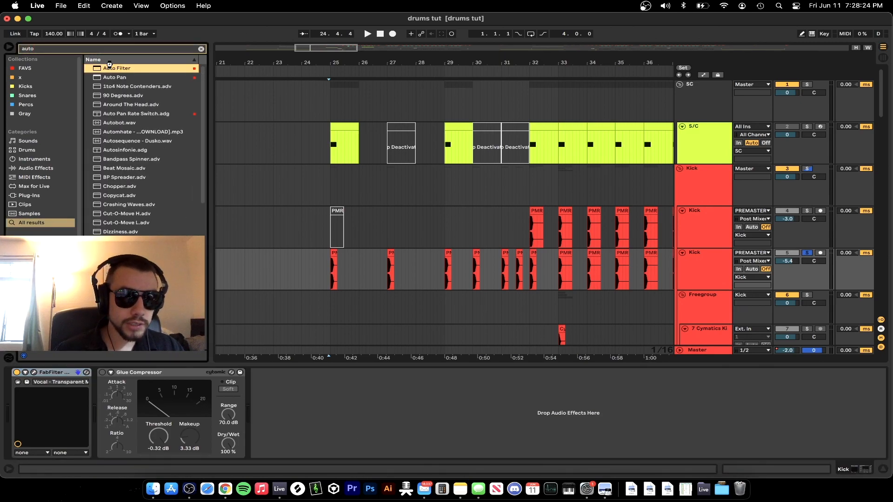
{"action": "left_click_drag", "start_coordinate": [109, 65], "coordinate": [356, 259]}
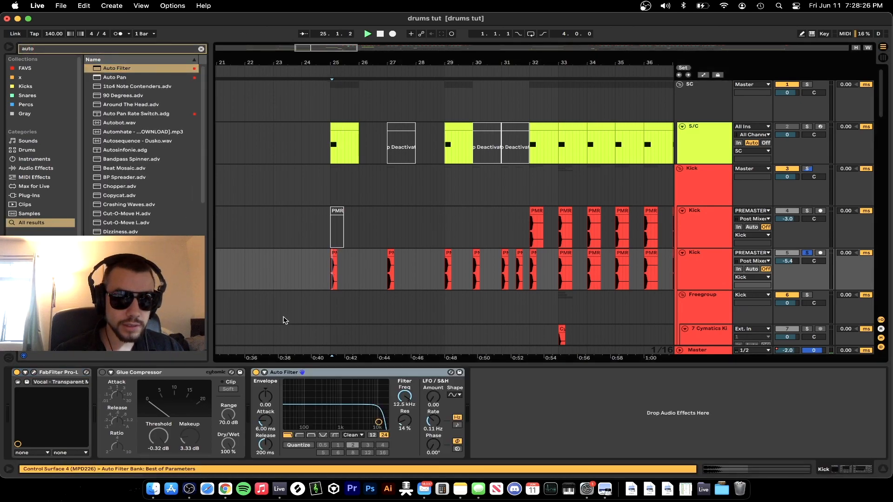
Play the kicks while lowering Auto Filter's low-pass cutoff to 133 Hz, with resonance at 19 %.
{"action": "left_click", "coordinate": [388, 275]}
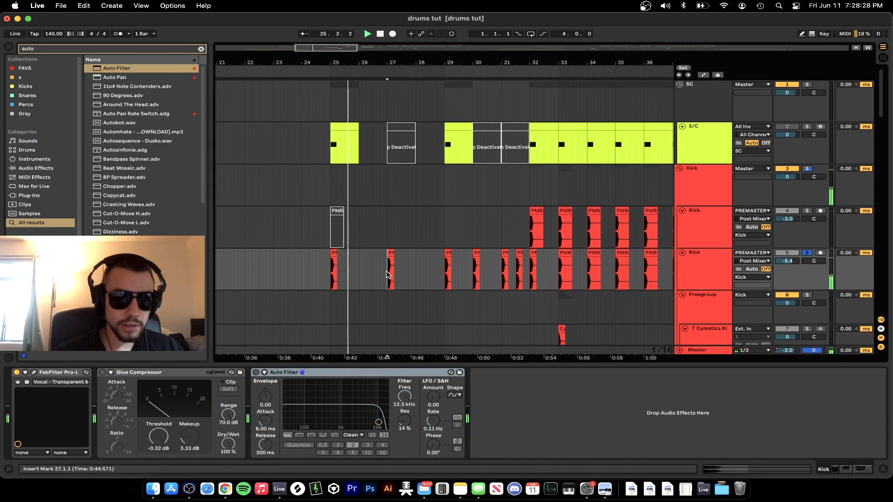
{"action": "left_click_drag", "start_coordinate": [379, 421], "coordinate": [331, 418]}
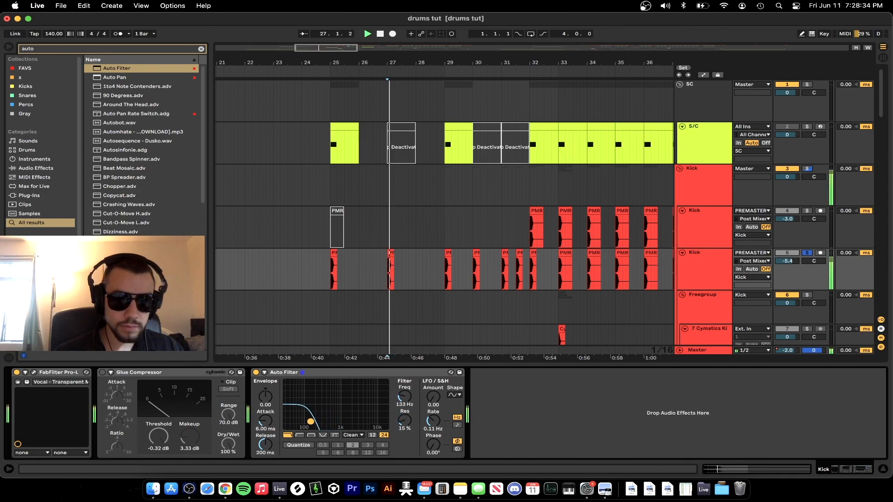
{"action": "left_click", "coordinate": [447, 278]}
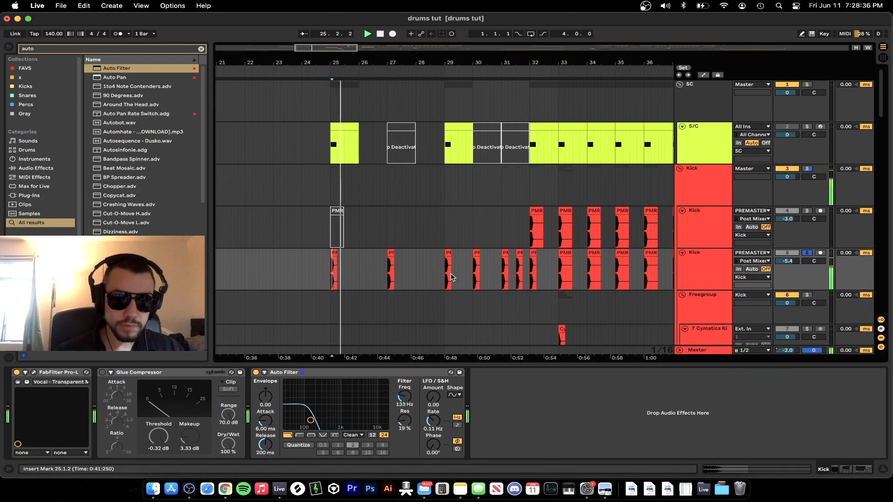
Switch Auto Filter to high-pass and sweep its cutoff up to 2.36 kHz with 66 % resonance while the kicks play.
{"action": "left_click", "coordinate": [299, 436]}
{"action": "left_click", "coordinate": [498, 269]}
{"action": "key", "text": "space"}
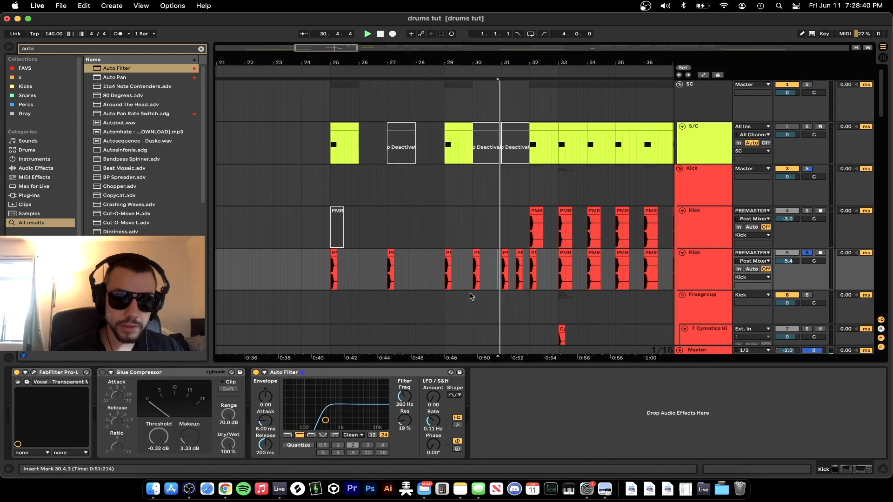
{"action": "left_click_drag", "start_coordinate": [333, 408], "coordinate": [347, 404]}
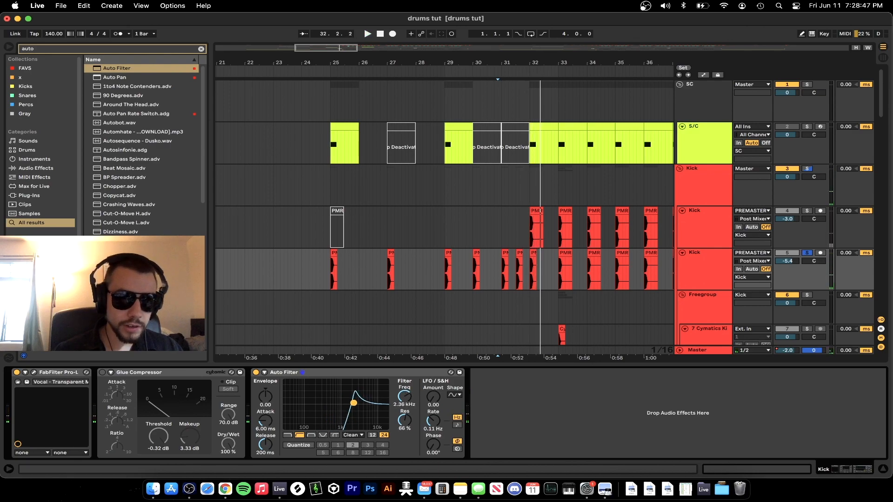
Show Auto Filter's frequency automation on the Kick track and draw a rising ramp from 138 Hz at bar 29 to bar 32, auditioning it.
{"action": "right_click", "coordinate": [400, 399]}
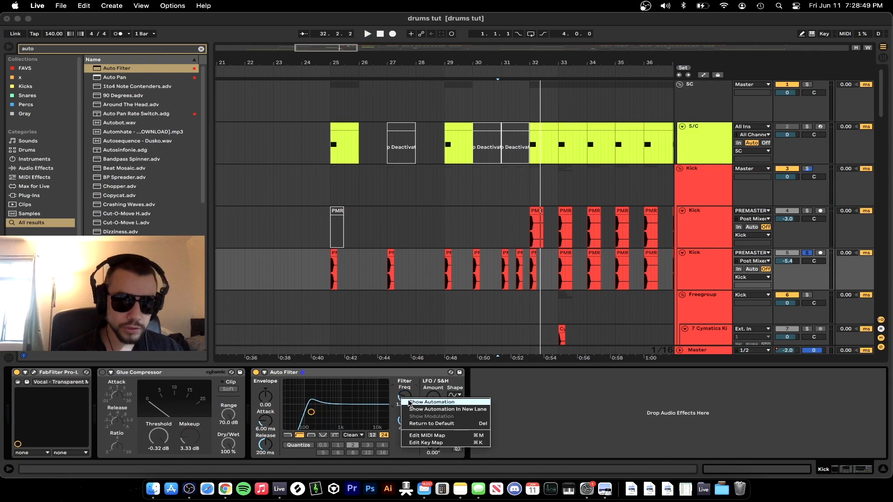
{"action": "left_click", "coordinate": [421, 401]}
{"action": "left_click", "coordinate": [444, 281]}
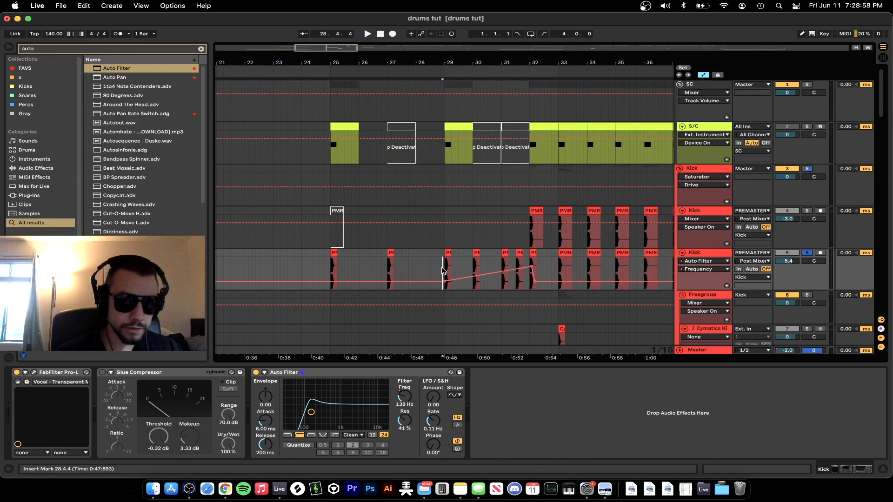
{"action": "key", "text": "space"}
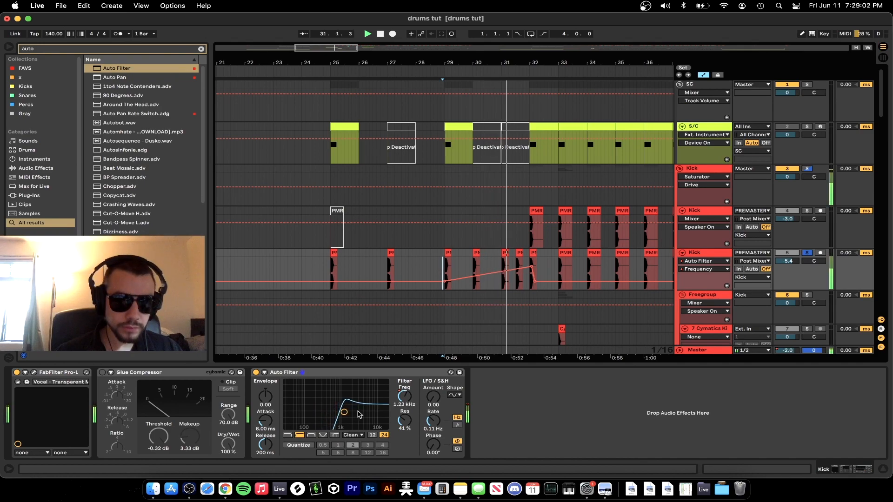
{"action": "key", "text": "space"}
{"action": "left_click", "coordinate": [532, 268]}
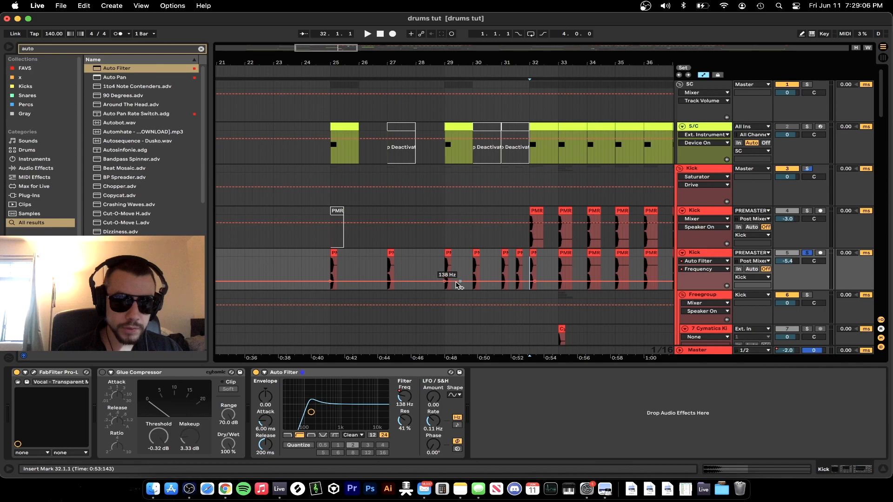
{"action": "left_click_drag", "start_coordinate": [445, 281], "coordinate": [533, 260]}
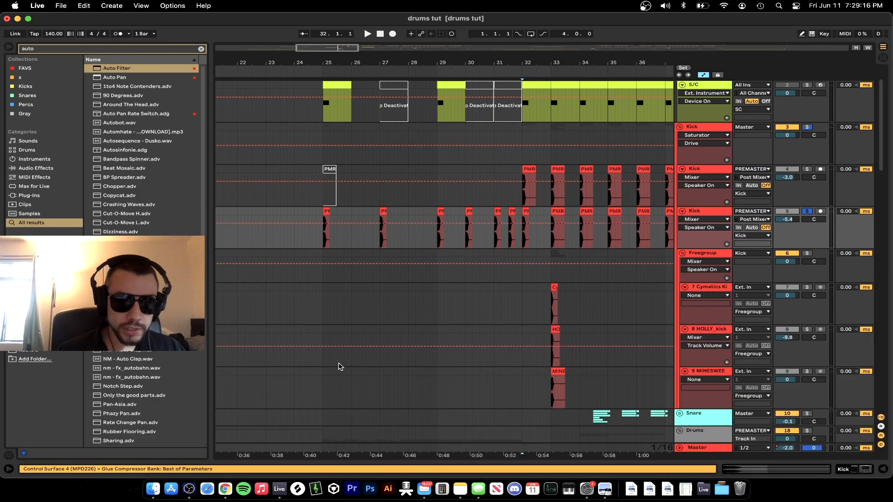
Locate the build clap track, solo it and play its pattern from bar 25.
{"action": "scroll", "coordinate": [339, 365], "scroll_direction": "down", "scroll_amount": 10}
{"action": "scroll", "coordinate": [339, 365], "scroll_direction": "down", "scroll_amount": 3}
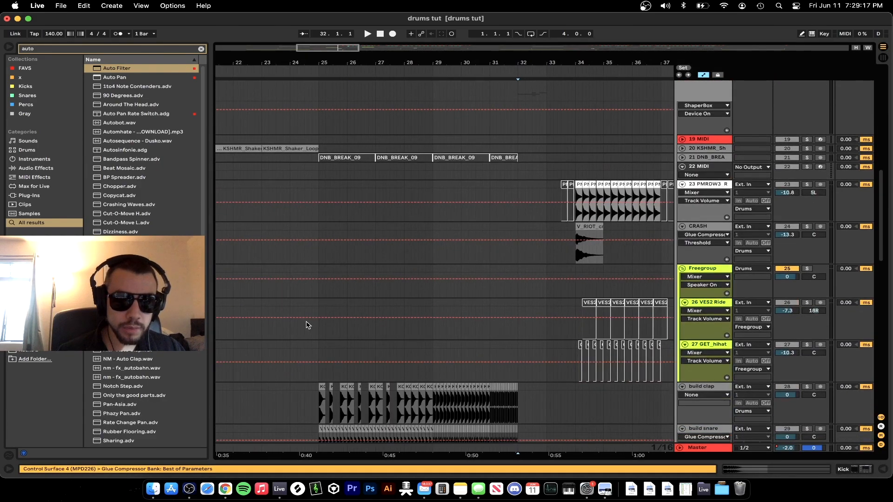
{"action": "scroll", "coordinate": [307, 325], "scroll_direction": "down", "scroll_amount": 6}
{"action": "scroll", "coordinate": [307, 324], "scroll_direction": "up", "scroll_amount": 5}
{"action": "left_click", "coordinate": [332, 297]}
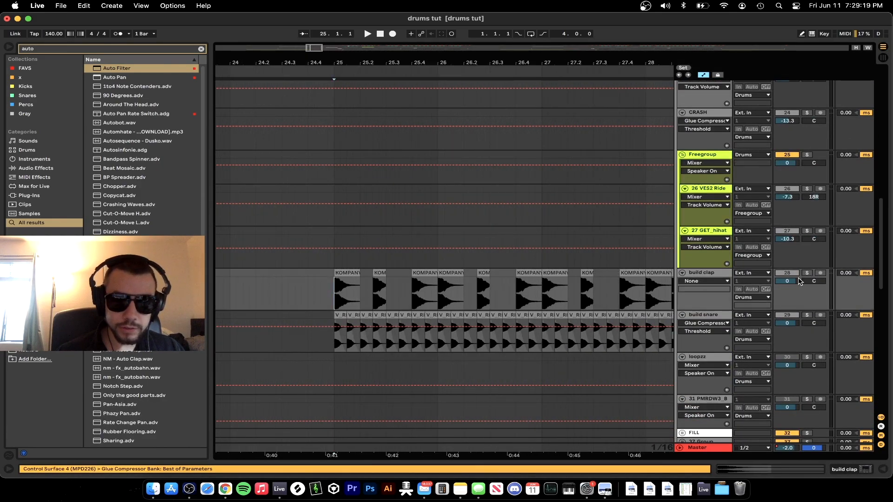
{"action": "scroll", "coordinate": [550, 314], "scroll_direction": "up", "scroll_amount": 1}
{"action": "scroll", "coordinate": [550, 315], "scroll_direction": "right", "scroll_amount": 1}
{"action": "scroll", "coordinate": [550, 315], "scroll_direction": "down", "scroll_amount": 3}
{"action": "scroll", "coordinate": [550, 314], "scroll_direction": "right", "scroll_amount": 3}
{"action": "scroll", "coordinate": [550, 315], "scroll_direction": "down", "scroll_amount": 2}
{"action": "scroll", "coordinate": [550, 314], "scroll_direction": "down", "scroll_amount": 1}
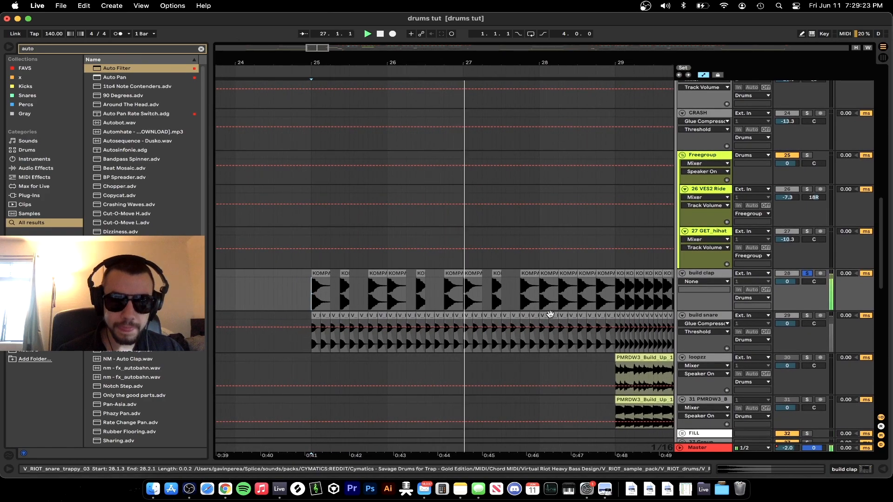
{"action": "key", "text": "space"}
Duplicate the first KOMPANY clap clip on the build clap track at one-beat intervals from bar 25 to bar 27 and play it.
{"action": "left_click", "coordinate": [323, 274]}
{"action": "key", "text": "ctrl+d"}
{"action": "key", "text": "ctrl+d"}
{"action": "key", "text": "ctrl+d"}
{"action": "key", "text": "ctrl+d"}
{"action": "key", "text": "ctrl+d"}
{"action": "key", "text": "ctrl+d"}
{"action": "key", "text": "ctrl+d"}
{"action": "key", "text": "ctrl+d"}
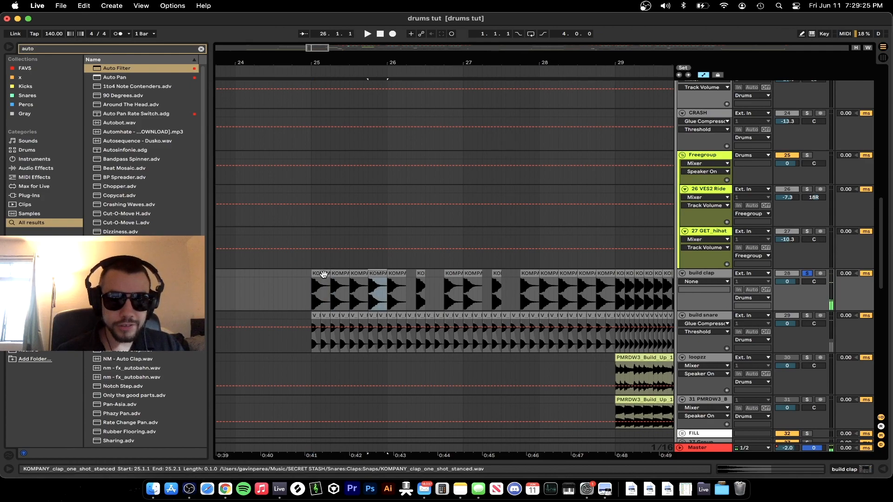
{"action": "left_click", "coordinate": [323, 274]}
{"action": "key", "text": "space"}
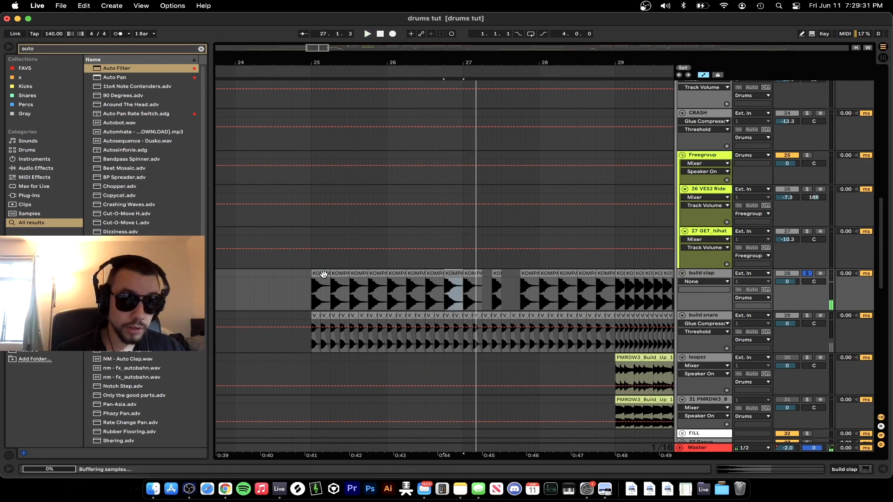
Undo the clap duplications on the build clap track and play its original pattern from bar 25.
{"action": "key", "text": "super+z"}
{"action": "key", "text": "super+z"}
{"action": "key", "text": "super+z"}
{"action": "key", "text": "super+z"}
{"action": "key", "text": "super+z"}
{"action": "key", "text": "super+z"}
{"action": "key", "text": "super+z"}
{"action": "key", "text": "super+z"}
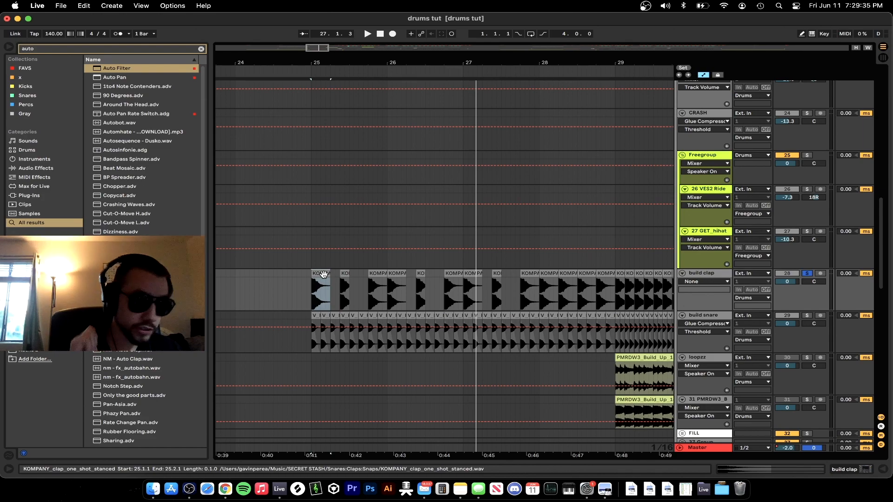
{"action": "key", "text": "space"}
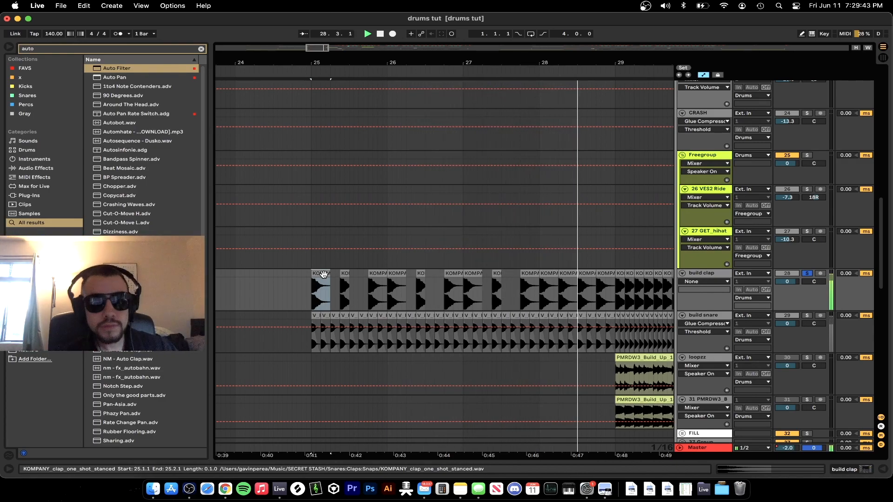
Follow the build clap pattern to bar 32 and review its doubled-rate section from bar 29.
{"action": "scroll", "coordinate": [325, 277], "scroll_direction": "right", "scroll_amount": 6}
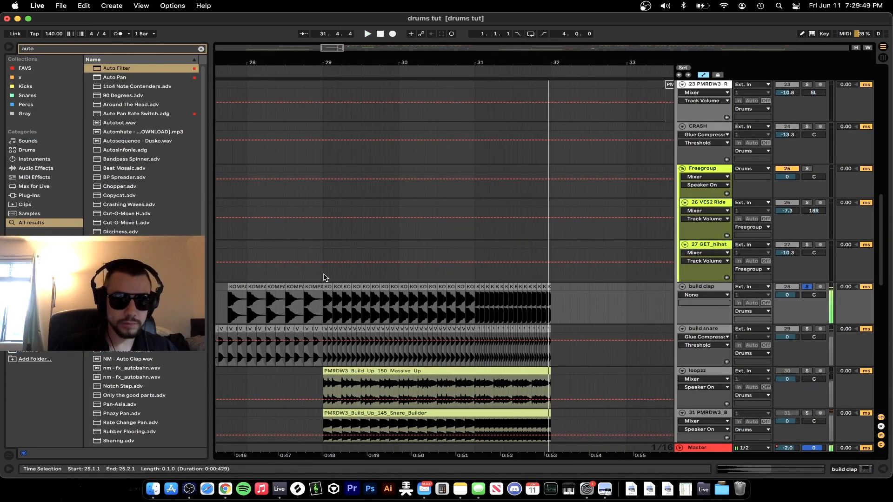
{"action": "scroll", "coordinate": [324, 278], "scroll_direction": "left", "scroll_amount": 1}
{"action": "scroll", "coordinate": [323, 276], "scroll_direction": "down", "scroll_amount": 1}
{"action": "left_click", "coordinate": [351, 300]}
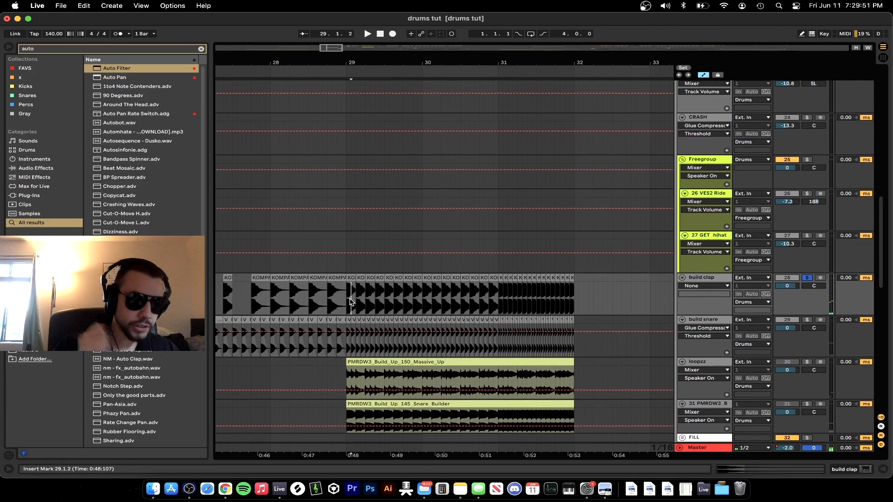
{"action": "scroll", "coordinate": [350, 301], "scroll_direction": "left", "scroll_amount": 5}
{"action": "scroll", "coordinate": [346, 302], "scroll_direction": "up", "scroll_amount": 1}
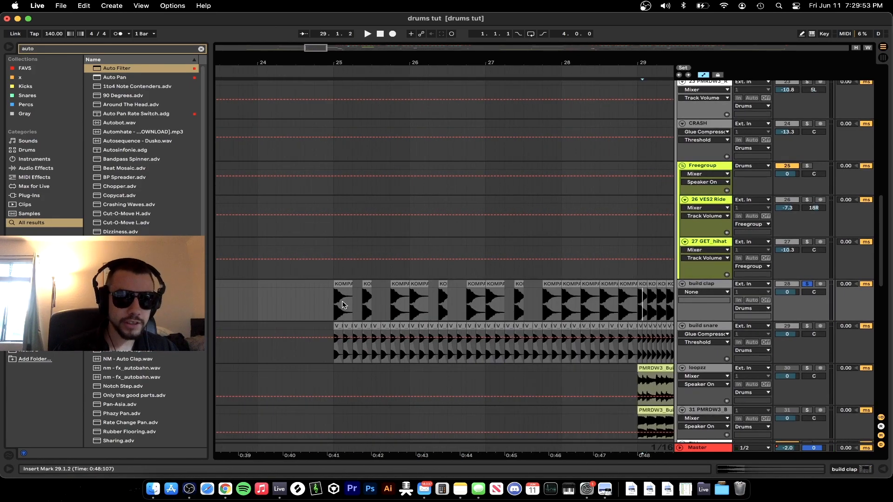
Solo the build snare track and play its roll from bar 25.
{"action": "scroll", "coordinate": [332, 311], "scroll_direction": "down", "scroll_amount": 3}
{"action": "key", "text": "space"}
{"action": "scroll", "coordinate": [533, 299], "scroll_direction": "right", "scroll_amount": 2}
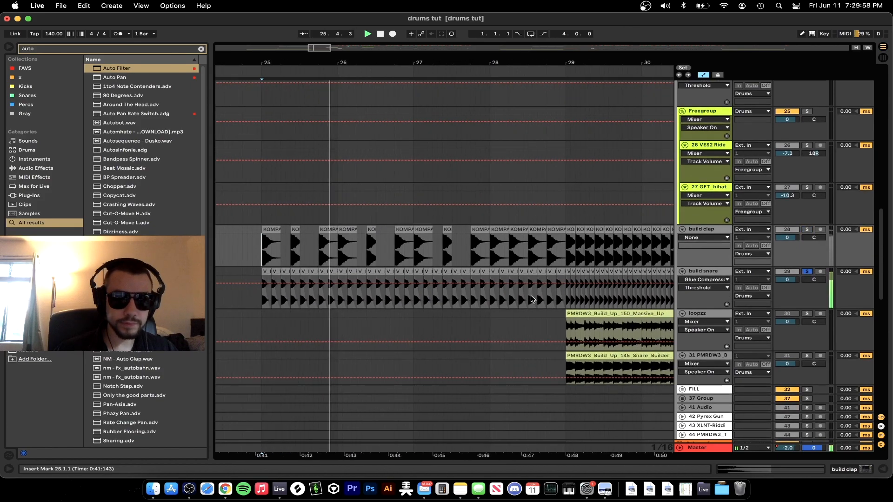
{"action": "scroll", "coordinate": [392, 323], "scroll_direction": "down", "scroll_amount": 3}
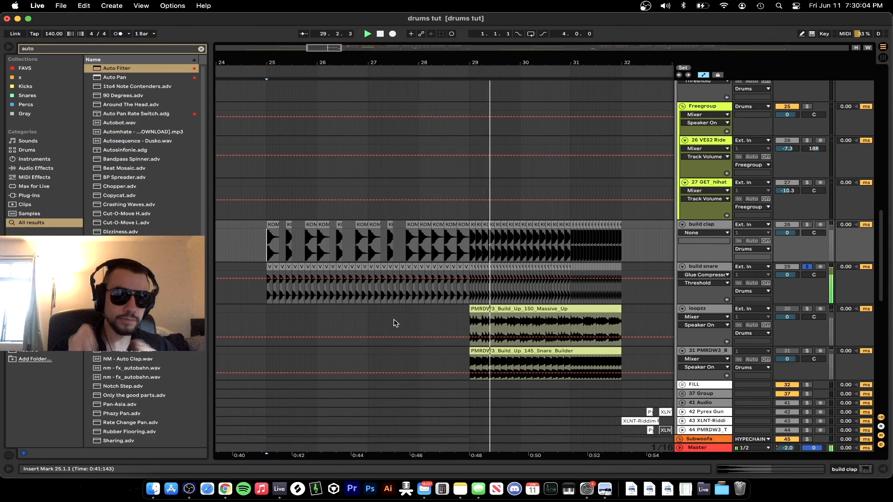
Show the build snare's device chain and the Frequency Shifter's Fine automation on its track.
{"action": "double_click", "coordinate": [697, 268]}
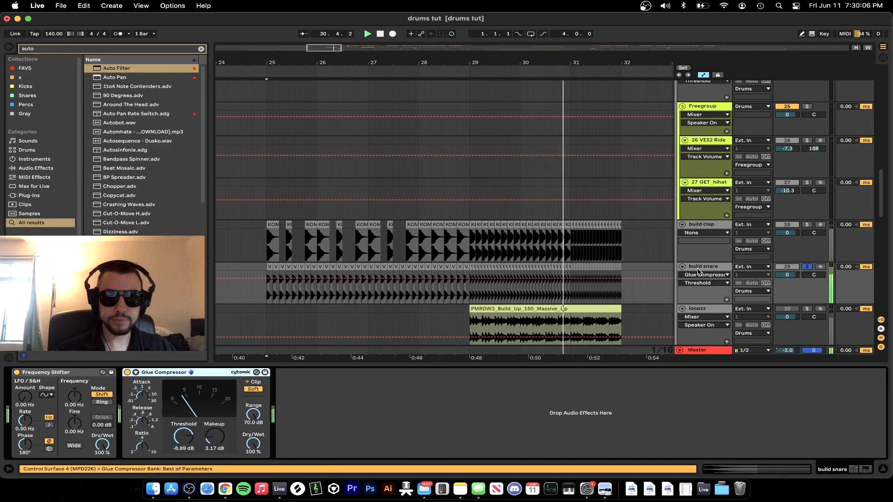
{"action": "key", "text": "space"}
{"action": "left_click", "coordinate": [70, 425]}
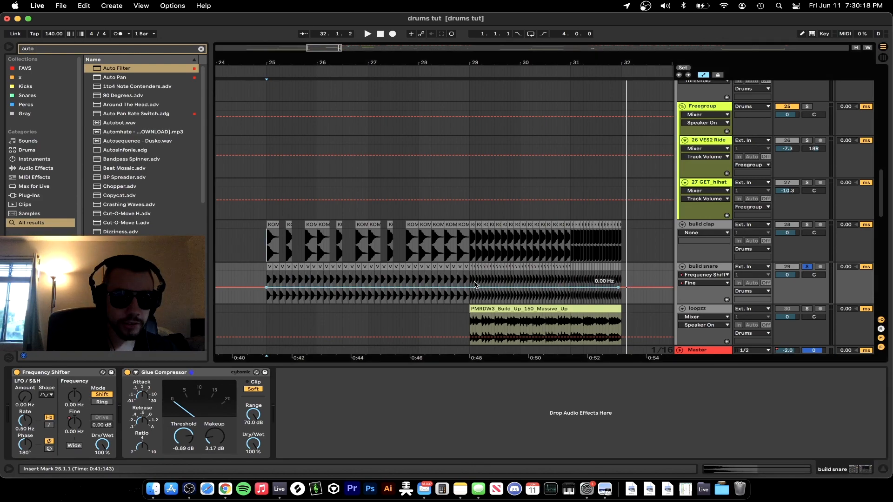
Consolidate all the build snare clips from bar 25 to bar 32 into one clip.
{"action": "left_click_drag", "start_coordinate": [279, 293], "coordinate": [622, 274]}
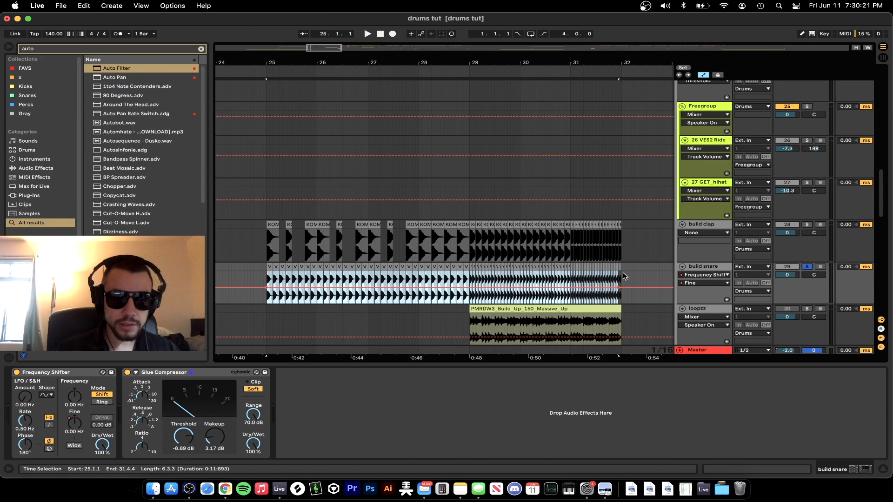
{"action": "left_click", "coordinate": [269, 279]}
{"action": "left_click_drag", "start_coordinate": [266, 280], "coordinate": [622, 278]}
{"action": "key", "text": "super+j"}
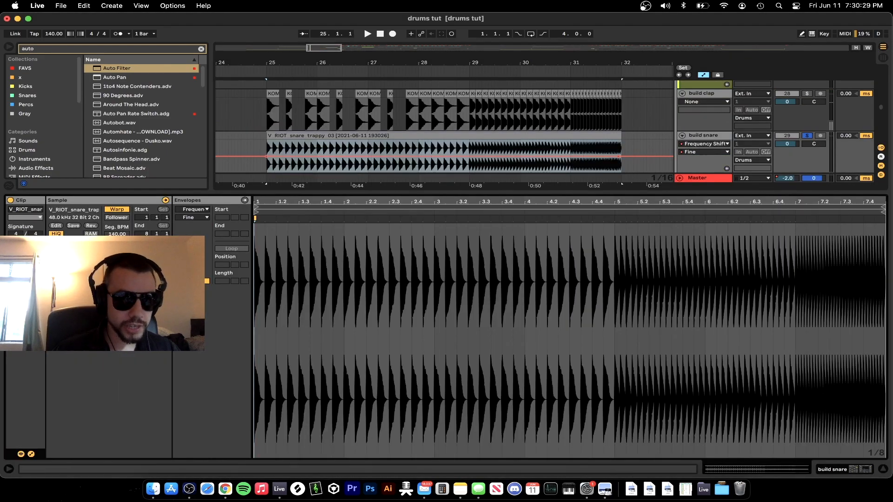
Draw a rising Transposition envelope across the consolidated snare clip, from 0 st to about +13 st, and play it.
{"action": "left_click", "coordinate": [196, 210]}
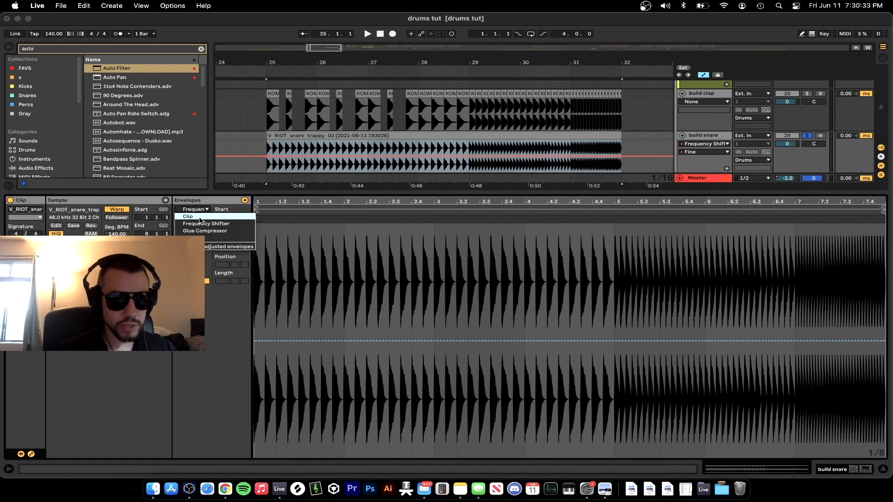
{"action": "left_click", "coordinate": [199, 218]}
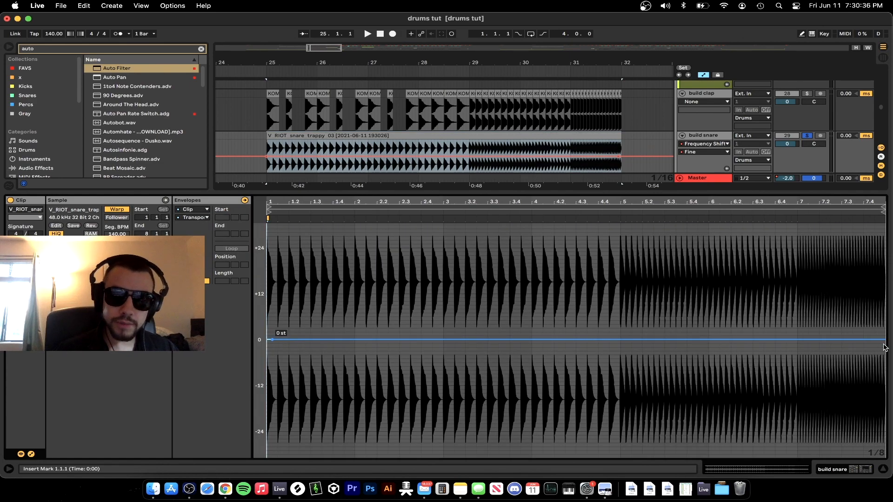
{"action": "left_click_drag", "start_coordinate": [882, 343], "coordinate": [884, 293]}
{"action": "key", "text": "space"}
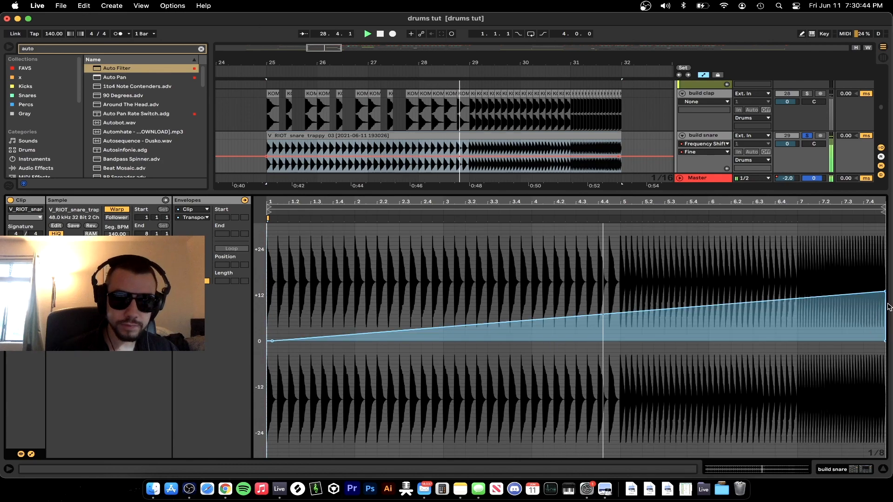
Try Transposition ramp ends of about +12 st and +6 st in the snare clip, and flatten the envelope to 0 st.
{"action": "left_click_drag", "start_coordinate": [888, 291], "coordinate": [886, 298]}
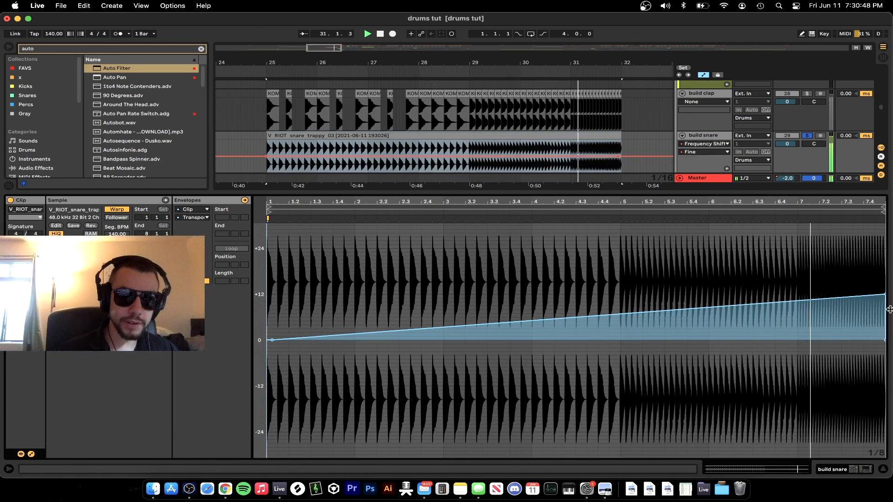
{"action": "left_click_drag", "start_coordinate": [885, 298], "coordinate": [885, 318]}
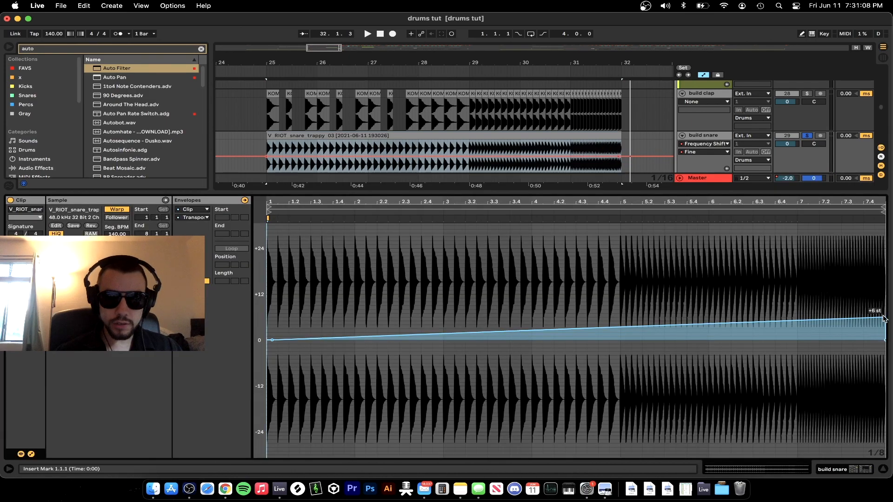
{"action": "left_click", "coordinate": [884, 318]}
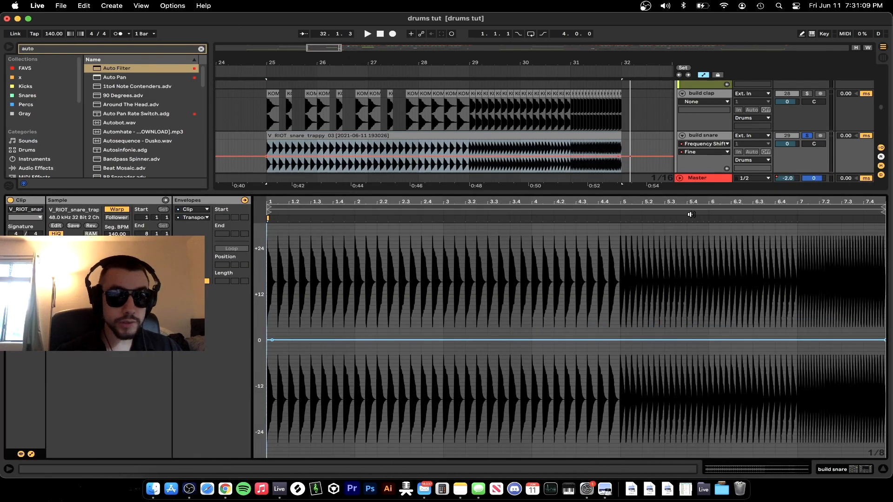
Return to the build snare's device chain and delete the Frequency Shifter's Fine automation.
{"action": "key", "text": "super+alt+l"}
{"action": "double_click", "coordinate": [716, 134]}
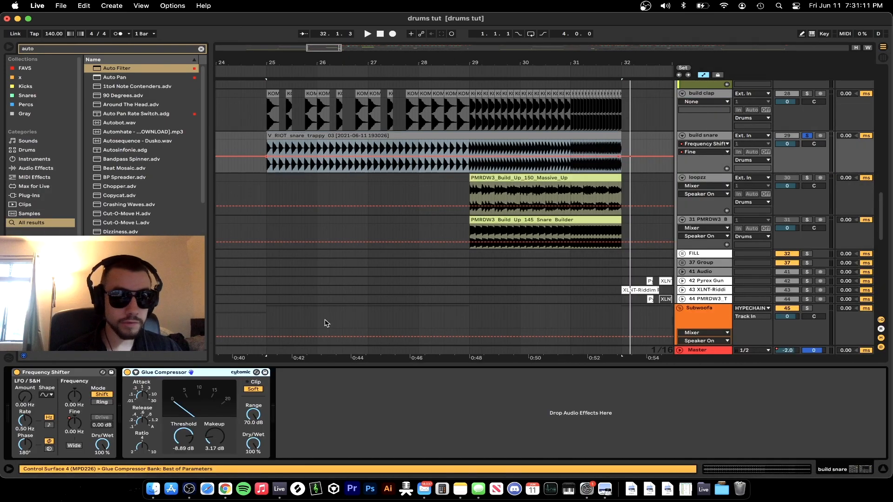
{"action": "right_click", "coordinate": [72, 422]}
{"action": "left_click", "coordinate": [90, 445]}
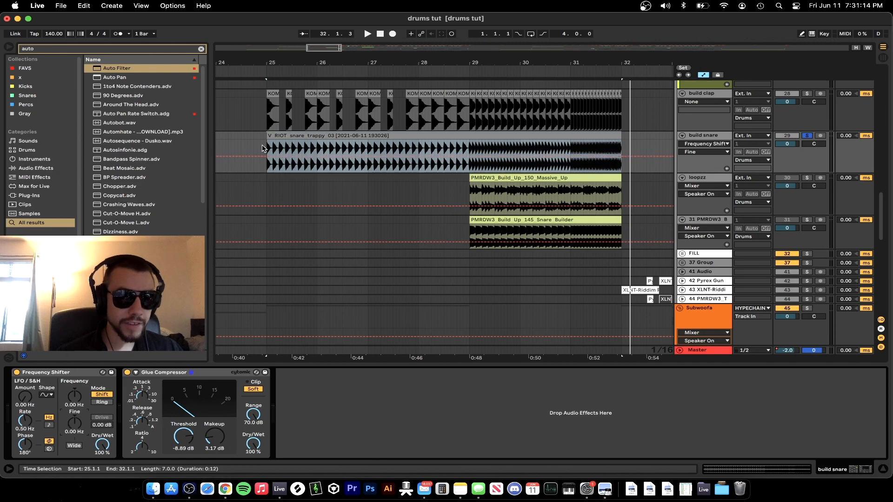
{"action": "left_click", "coordinate": [155, 447]}
{"action": "left_click_drag", "start_coordinate": [74, 423], "coordinate": [74, 424]}
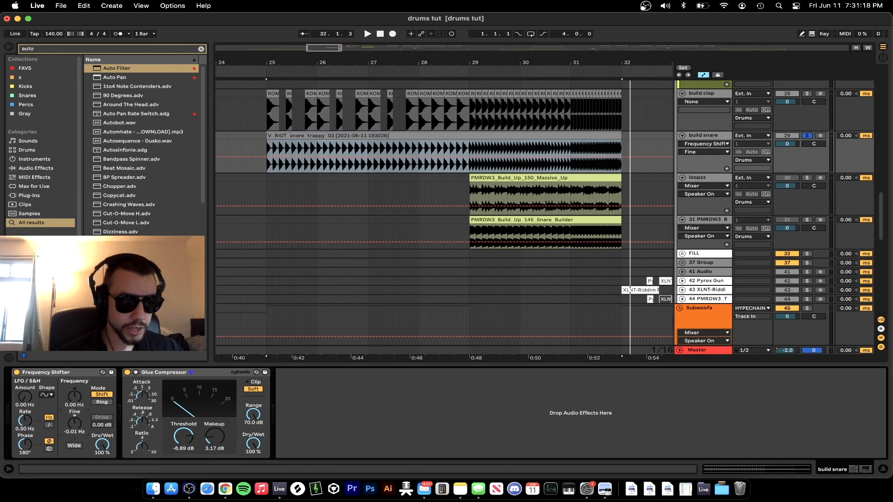
Draw a Fine automation ramp on the build snare from 0 Hz at bar 25 to 500 Hz just before bar 32, and play it.
{"action": "left_click", "coordinate": [618, 156]}
{"action": "left_click", "coordinate": [624, 158]}
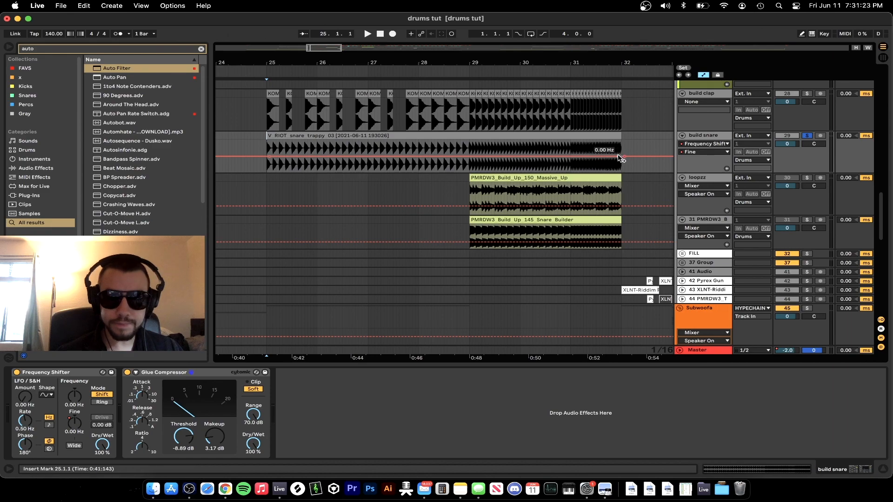
{"action": "left_click_drag", "start_coordinate": [618, 157], "coordinate": [618, 141]}
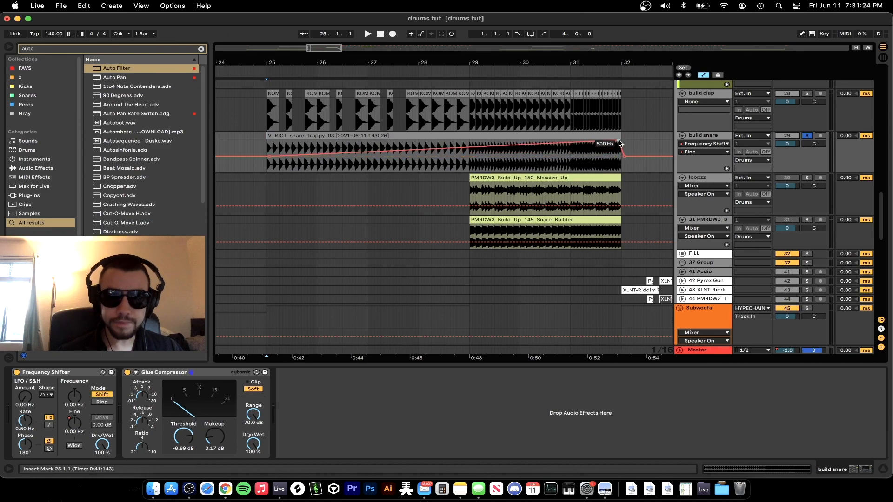
{"action": "left_click", "coordinate": [577, 137]}
{"action": "key", "text": "space"}
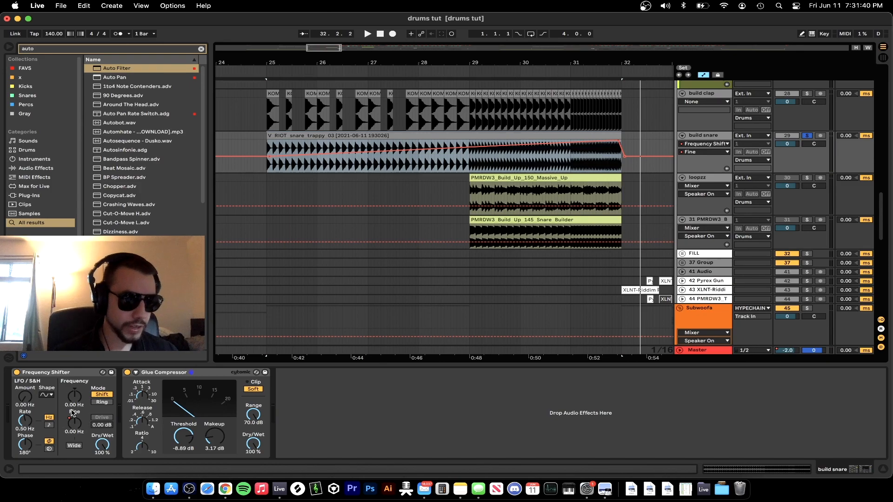
Undo the Fine ramp and the consolidation of the build snare clips.
{"action": "left_click", "coordinate": [73, 413]}
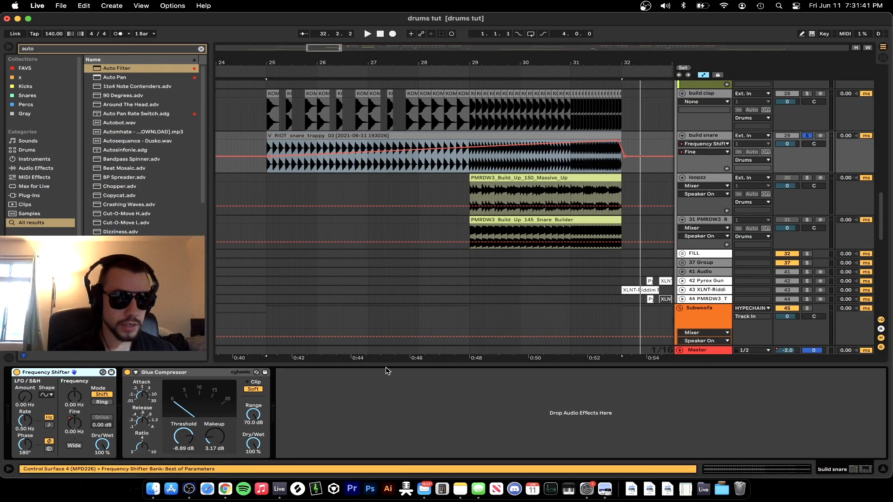
{"action": "double_click", "coordinate": [355, 363]}
{"action": "scroll", "coordinate": [356, 365], "scroll_direction": "down", "scroll_amount": 3}
{"action": "scroll", "coordinate": [356, 365], "scroll_direction": "up", "scroll_amount": 3}
{"action": "left_click", "coordinate": [343, 196]}
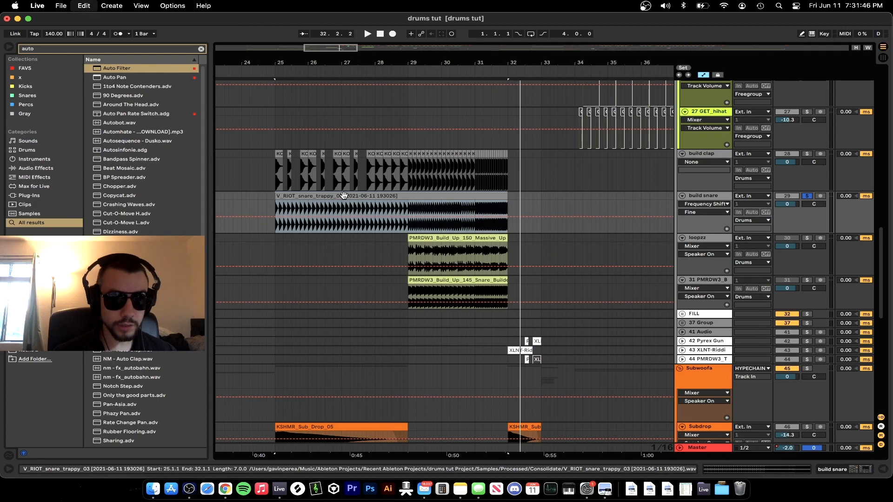
{"action": "key", "text": "super+z"}
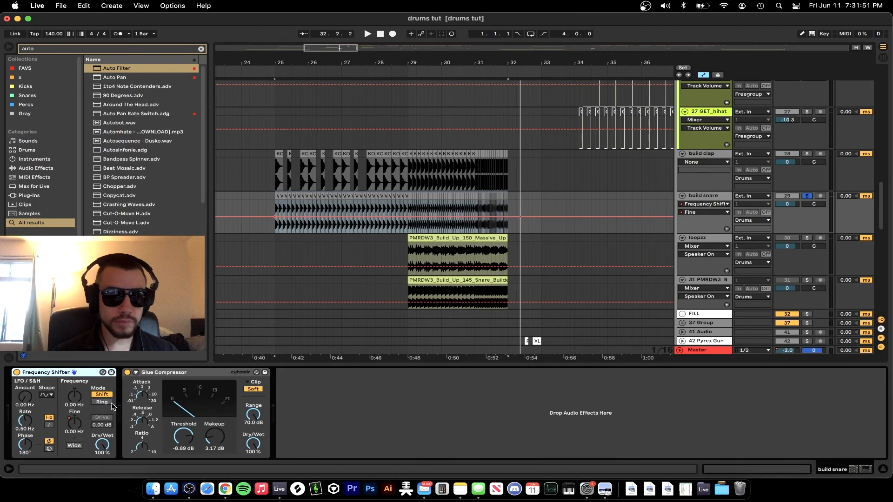
Draw a rising Frequency Shifter Fine automation ramp on the build snare from bar 25 that drops back at bar 32.
{"action": "right_click", "coordinate": [76, 425]}
{"action": "left_click", "coordinate": [100, 432]}
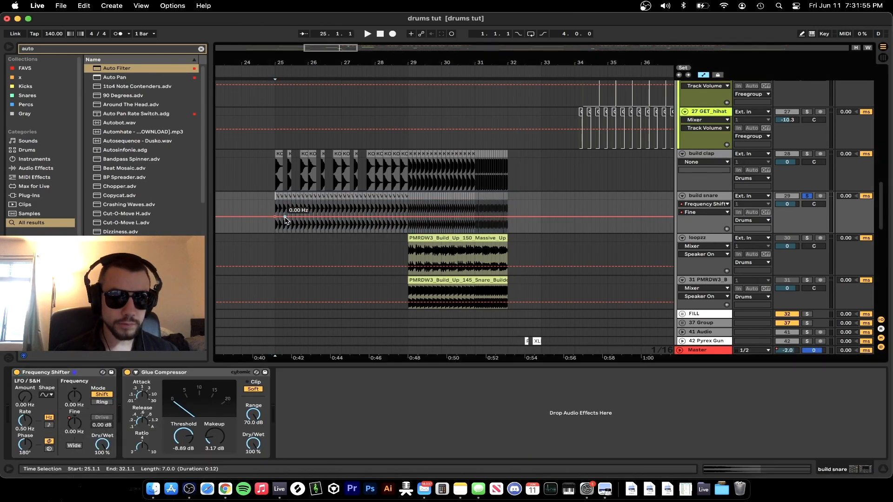
{"action": "scroll", "coordinate": [393, 251], "scroll_direction": "down", "scroll_amount": 10}
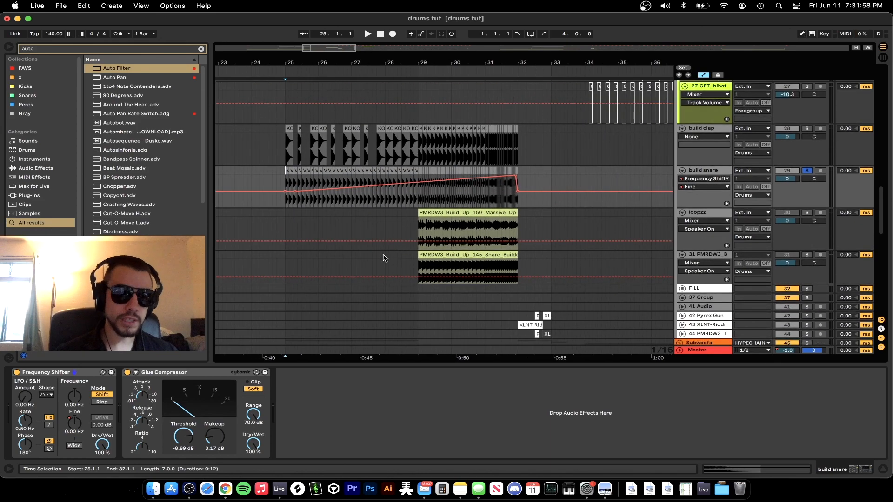
Audition the KSHMR_Sub_Drop_05 clip from bar 25, first with the Subdrop track soloed and then within the full mix.
{"action": "left_click", "coordinate": [332, 228]}
{"action": "left_click", "coordinate": [806, 227]}
{"action": "key", "text": "space"}
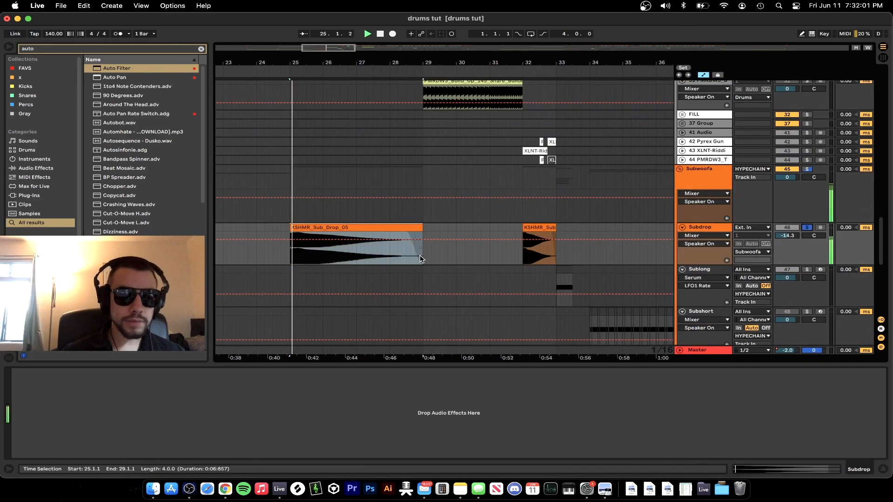
{"action": "left_click", "coordinate": [807, 228]}
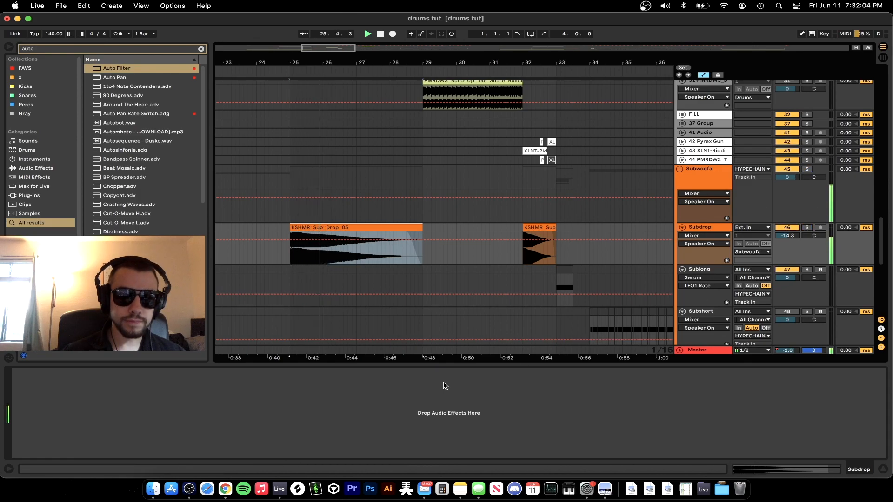
{"action": "key", "text": "alt+super+l"}
Solo the loopzz track and play its PMRDW3_Build_Up_150_Massive_Up clip from bar 29.
{"action": "scroll", "coordinate": [418, 366], "scroll_direction": "up", "scroll_amount": 10}
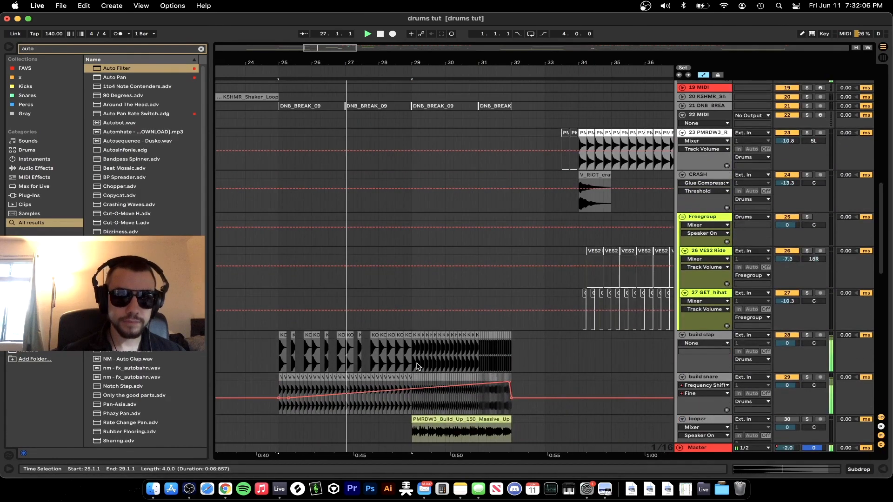
{"action": "scroll", "coordinate": [403, 273], "scroll_direction": "down", "scroll_amount": 2}
{"action": "scroll", "coordinate": [373, 283], "scroll_direction": "up", "scroll_amount": 5}
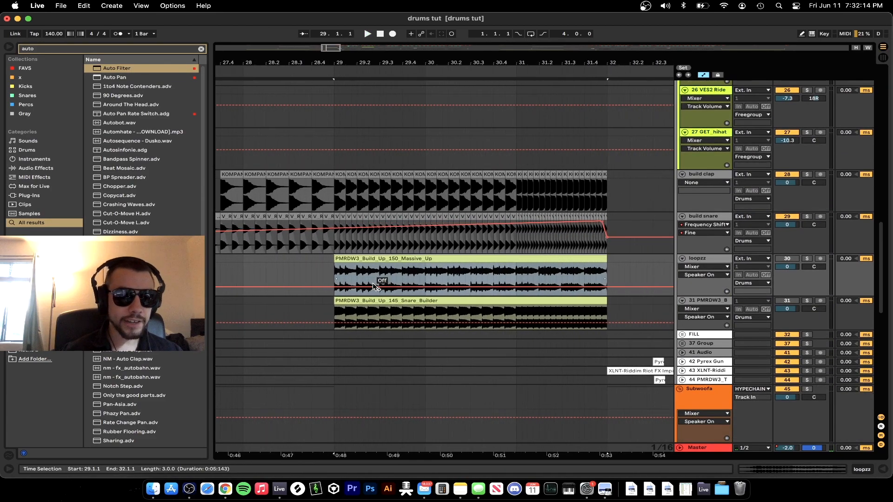
{"action": "left_click", "coordinate": [807, 259]}
{"action": "key", "text": "space"}
{"action": "scroll", "coordinate": [367, 259], "scroll_direction": "down", "scroll_amount": 3}
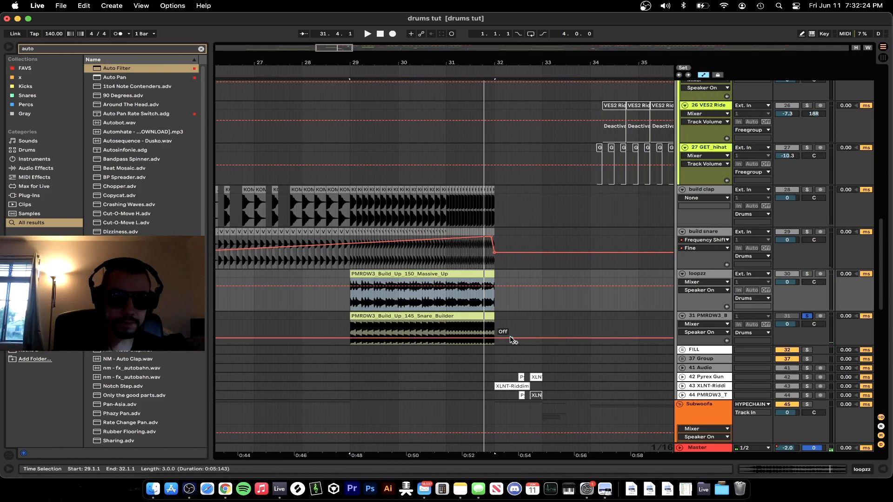
Play the PMRDW3_Build_Up_145_Snare_Builder clip with its track soloed, and unsolo the track.
{"action": "left_click", "coordinate": [410, 317]}
{"action": "key", "text": "space"}
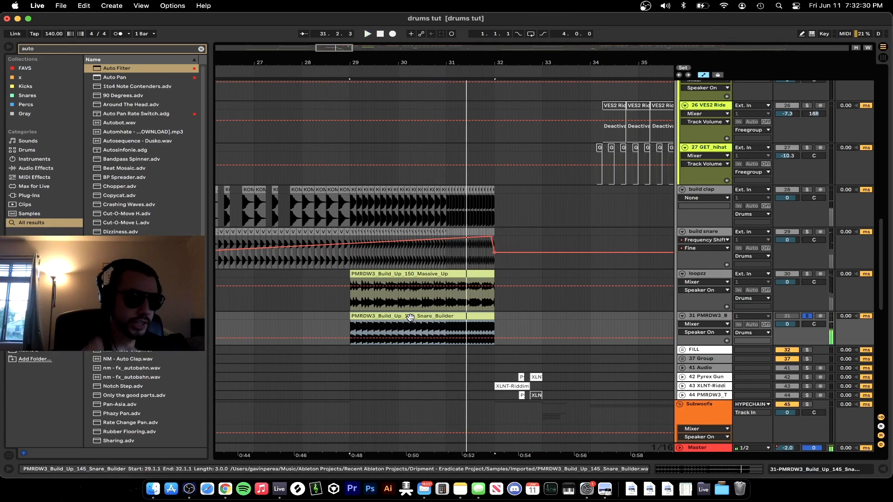
{"action": "left_click", "coordinate": [808, 318]}
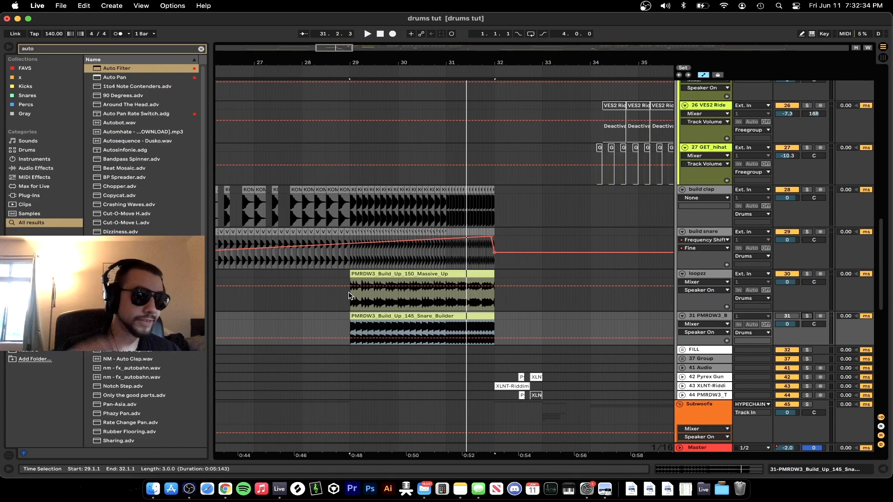
{"action": "scroll", "coordinate": [348, 295], "scroll_direction": "up", "scroll_amount": 2}
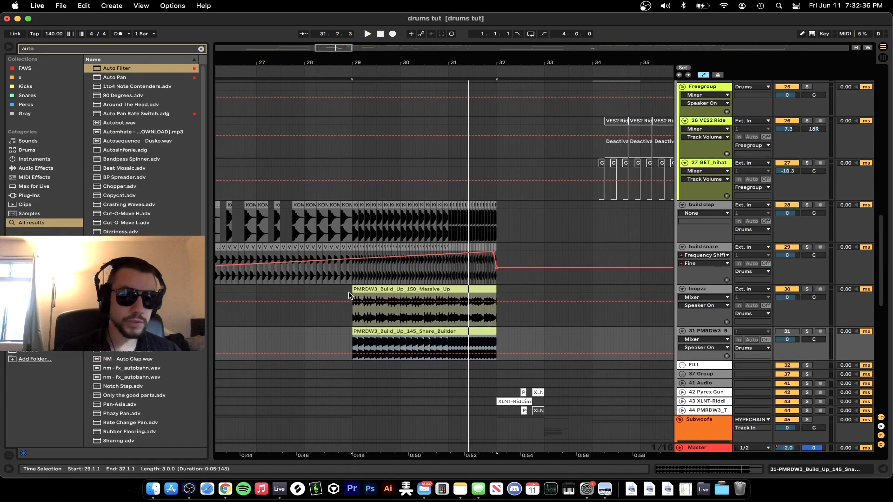
{"action": "scroll", "coordinate": [368, 236], "scroll_direction": "down", "scroll_amount": 2}
{"action": "scroll", "coordinate": [311, 199], "scroll_direction": "left", "scroll_amount": 3}
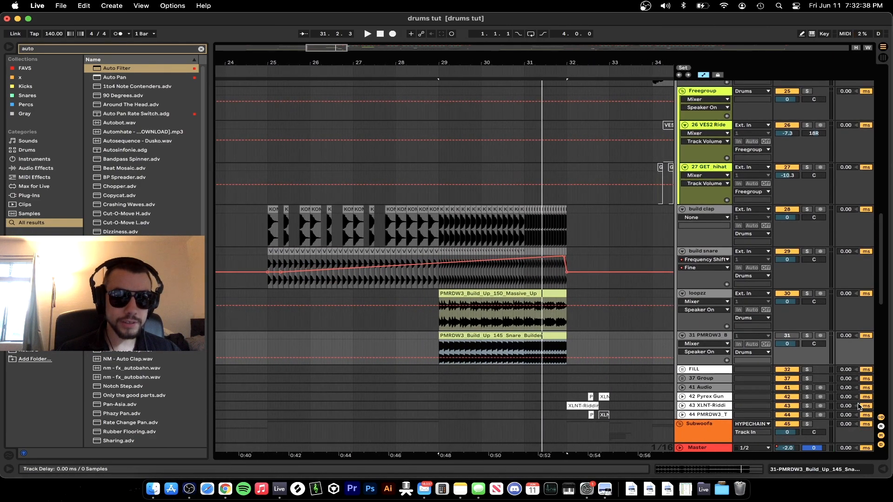
Reactivate track 31, play the full build-up from bar 25 into the drop, and hide the browser.
{"action": "left_click", "coordinate": [789, 336]}
{"action": "left_click", "coordinate": [270, 324]}
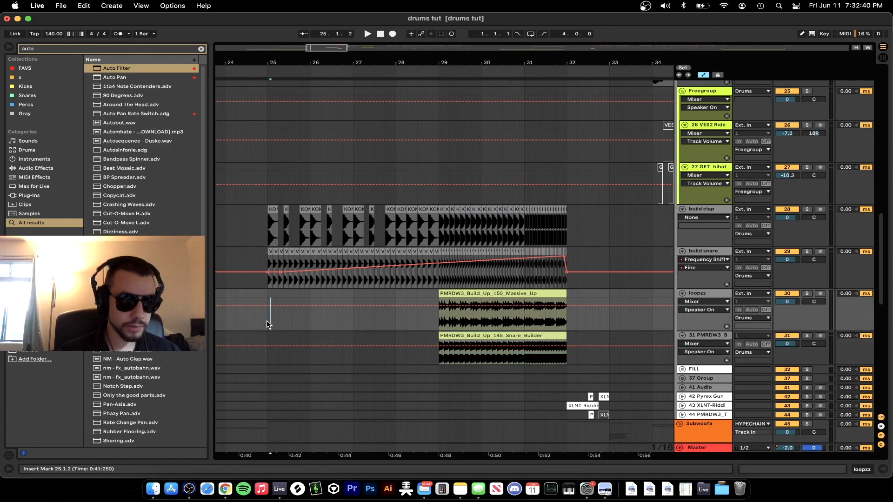
{"action": "scroll", "coordinate": [402, 317], "scroll_direction": "right", "scroll_amount": 2}
{"action": "scroll", "coordinate": [403, 316], "scroll_direction": "down", "scroll_amount": 1}
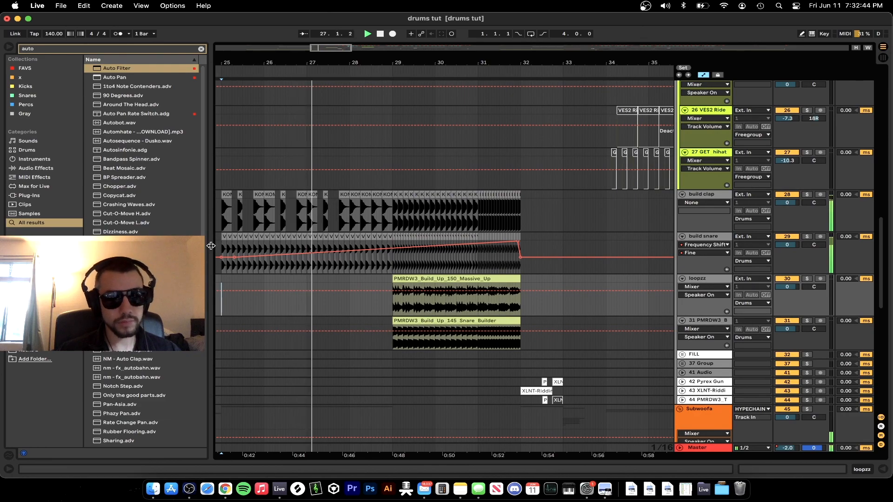
{"action": "left_click_drag", "start_coordinate": [212, 245], "coordinate": [9, 245]}
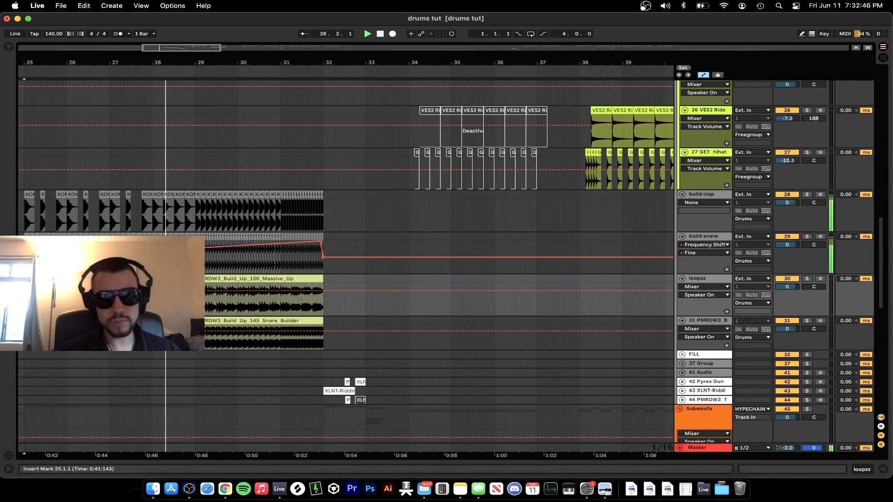
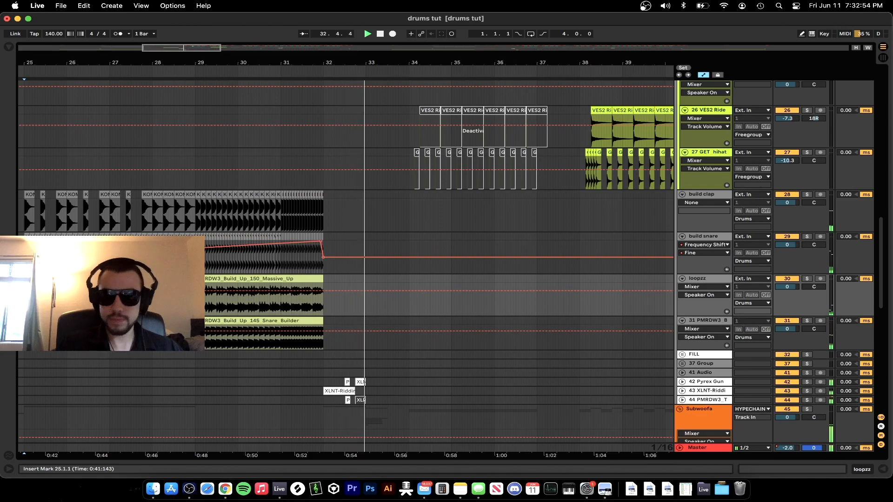
{"action": "scroll", "coordinate": [346, 265], "scroll_direction": "up", "scroll_amount": 5}
{"action": "scroll", "coordinate": [193, 298], "scroll_direction": "down", "scroll_amount": 4}
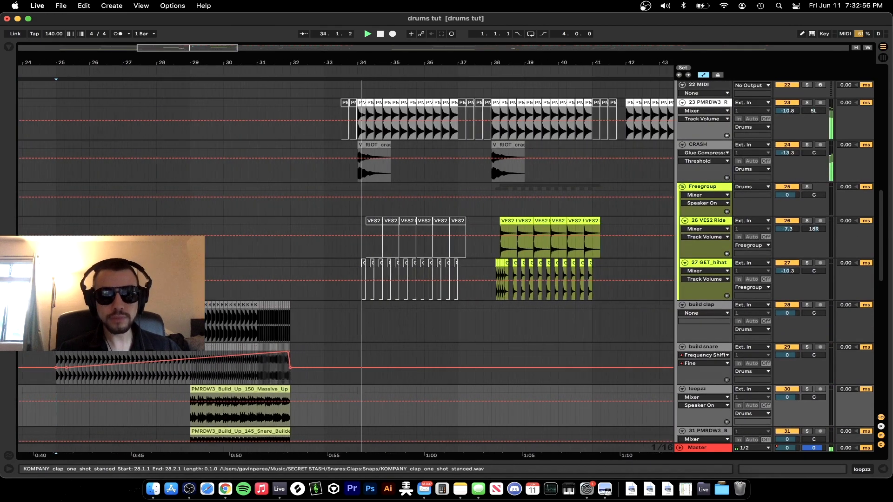
{"action": "scroll", "coordinate": [191, 231], "scroll_direction": "up", "scroll_amount": 2}
{"action": "scroll", "coordinate": [191, 230], "scroll_direction": "up", "scroll_amount": 1}
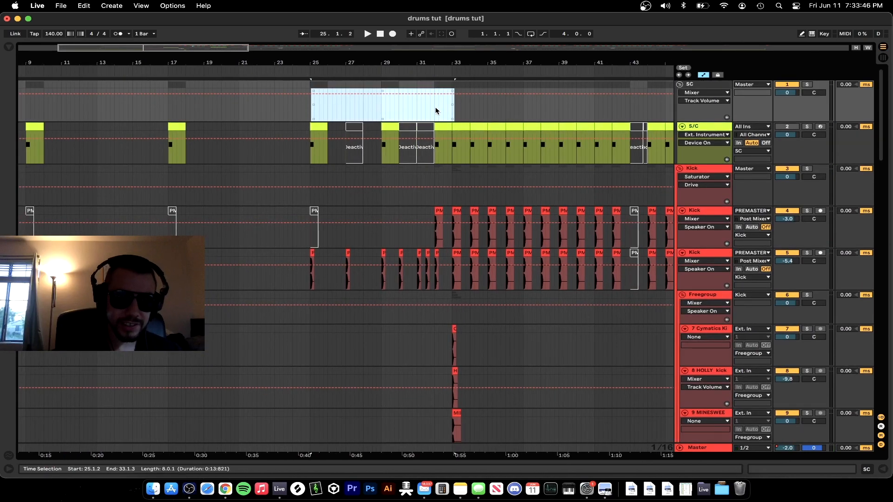
Mark the build section from bar 25 to 33 and the longer 16-bar stretch from bar 17 to 33 on the SC track.
{"action": "scroll", "coordinate": [369, 193], "scroll_direction": "left", "scroll_amount": 1}
{"action": "left_click", "coordinate": [318, 177]}
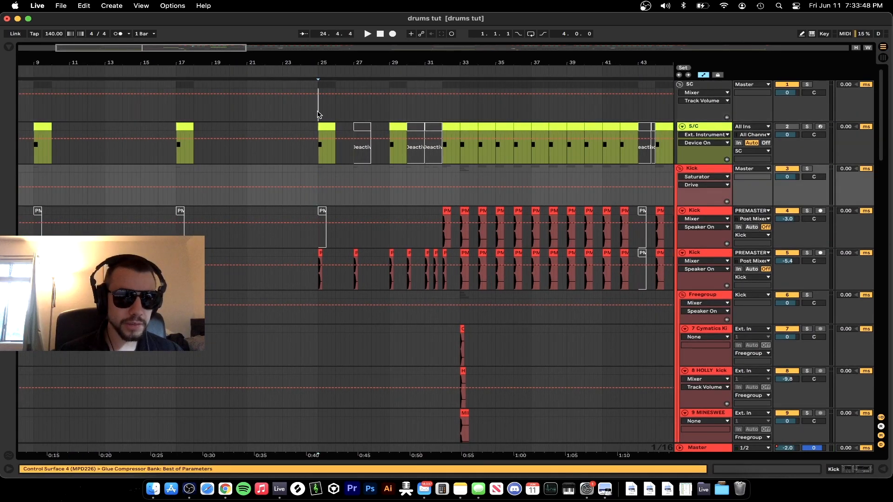
{"action": "left_click_drag", "start_coordinate": [319, 115], "coordinate": [458, 111]}
{"action": "left_click_drag", "start_coordinate": [175, 108], "coordinate": [464, 108]}
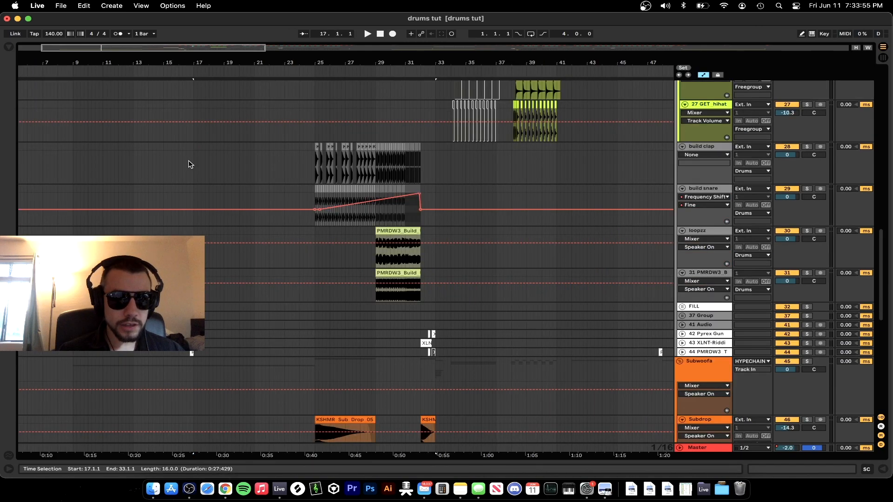
Examine how the clap, snare, loop, sub drop and kick clips line up ahead of the drop.
{"action": "left_click", "coordinate": [189, 163]}
{"action": "scroll", "coordinate": [364, 296], "scroll_direction": "down", "scroll_amount": 4}
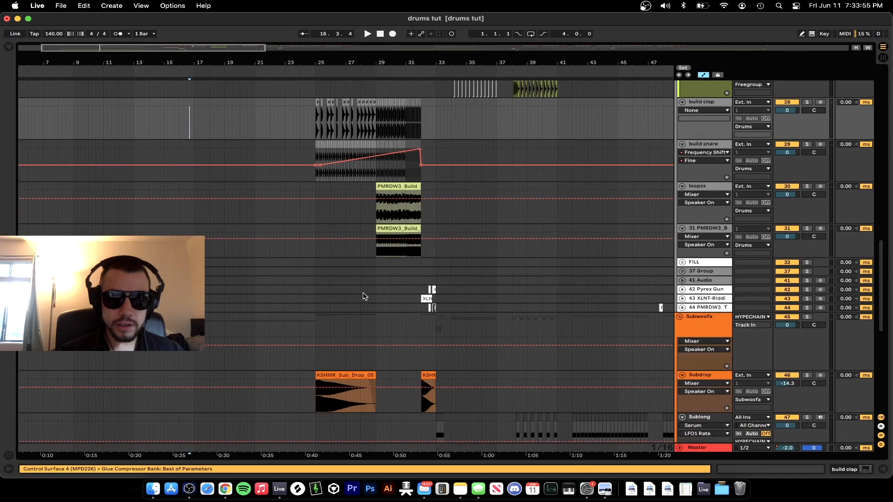
{"action": "scroll", "coordinate": [367, 269], "scroll_direction": "up", "scroll_amount": 15}
{"action": "scroll", "coordinate": [367, 269], "scroll_direction": "up", "scroll_amount": 3}
{"action": "scroll", "coordinate": [368, 269], "scroll_direction": "right", "scroll_amount": 1}
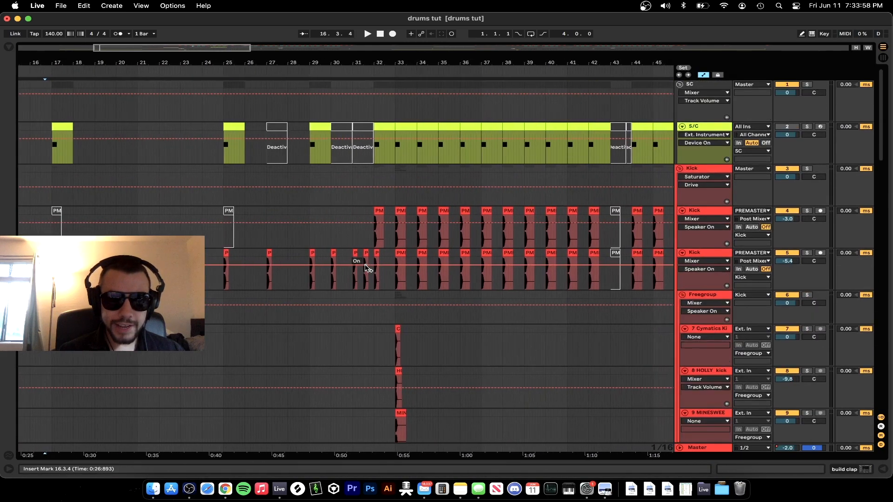
{"action": "scroll", "coordinate": [369, 266], "scroll_direction": "up", "scroll_amount": 5}
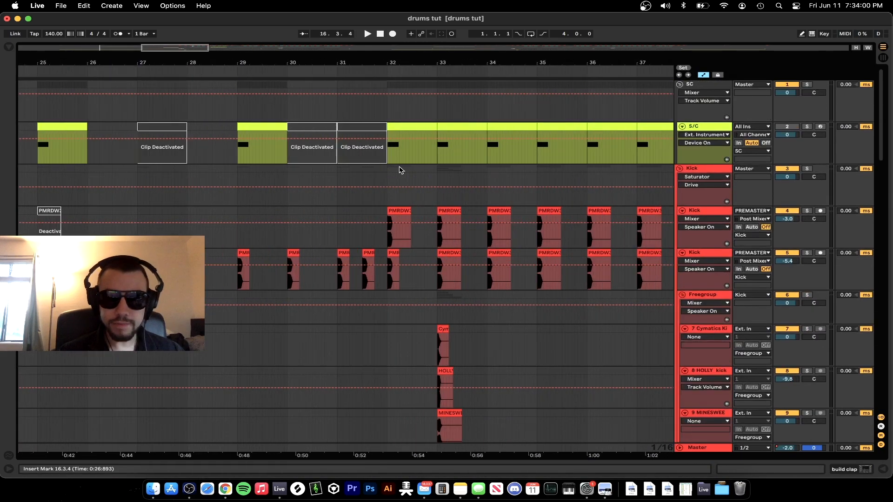
Highlight bar 32 on the SC track and play the transition into the drop from bar 31.3.
{"action": "scroll", "coordinate": [399, 169], "scroll_direction": "right", "scroll_amount": 2}
{"action": "left_click_drag", "start_coordinate": [360, 116], "coordinate": [405, 115]}
{"action": "scroll", "coordinate": [405, 116], "scroll_direction": "down", "scroll_amount": 20}
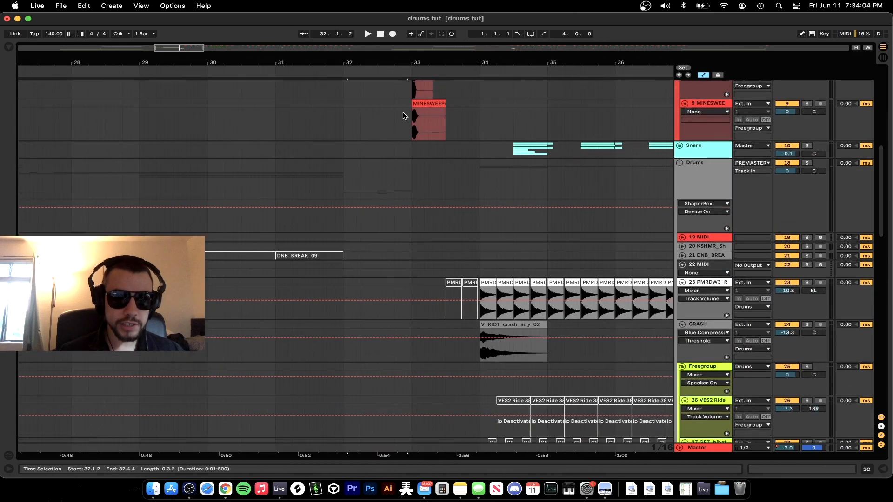
{"action": "left_click", "coordinate": [352, 86]}
{"action": "key", "text": "space"}
{"action": "scroll", "coordinate": [444, 182], "scroll_direction": "up", "scroll_amount": 1}
{"action": "scroll", "coordinate": [444, 181], "scroll_direction": "right", "scroll_amount": 1}
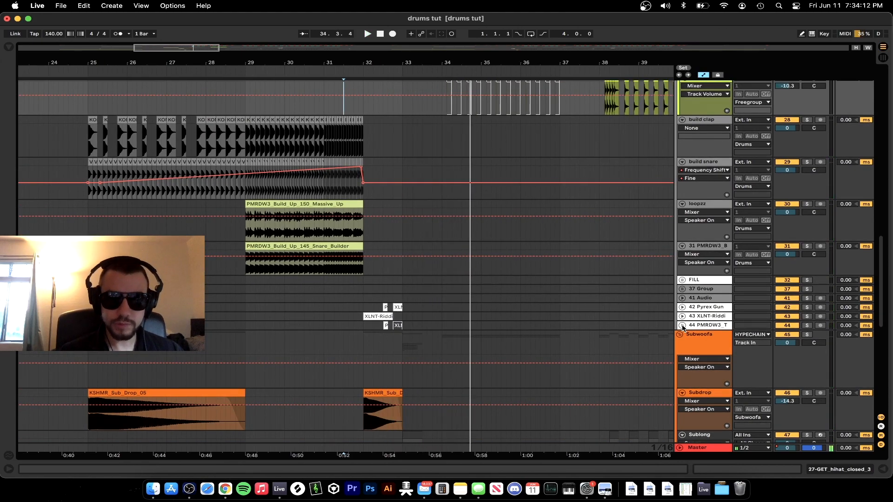
Unfold tracks 42 to 44 and play the XLNT-Riddim Riot FX Impact 05 clip at bar 32.
{"action": "left_click", "coordinate": [682, 326]}
{"action": "left_click", "coordinate": [682, 317]}
{"action": "left_click", "coordinate": [682, 307]}
{"action": "scroll", "coordinate": [350, 341], "scroll_direction": "up", "scroll_amount": 3}
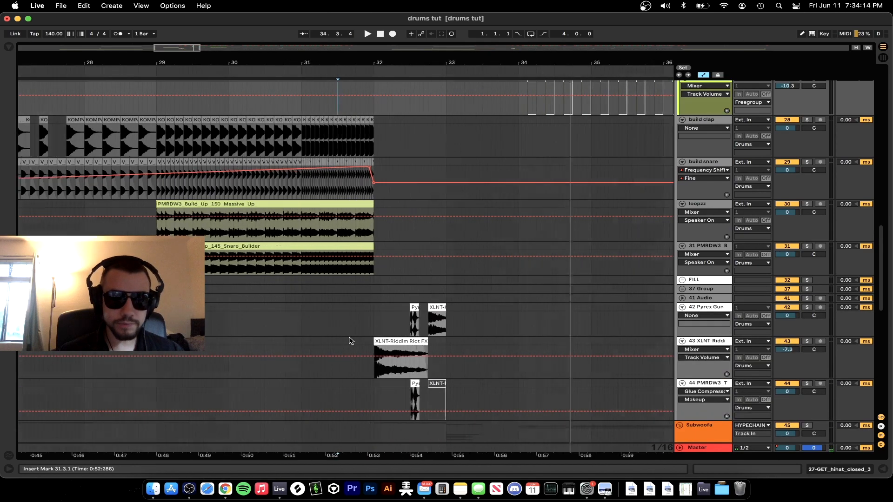
{"action": "scroll", "coordinate": [351, 340], "scroll_direction": "up", "scroll_amount": 3}
{"action": "left_click", "coordinate": [413, 340]}
{"action": "key", "text": "space"}
{"action": "scroll", "coordinate": [413, 338], "scroll_direction": "down", "scroll_amount": 3}
{"action": "scroll", "coordinate": [413, 339], "scroll_direction": "right", "scroll_amount": 3}
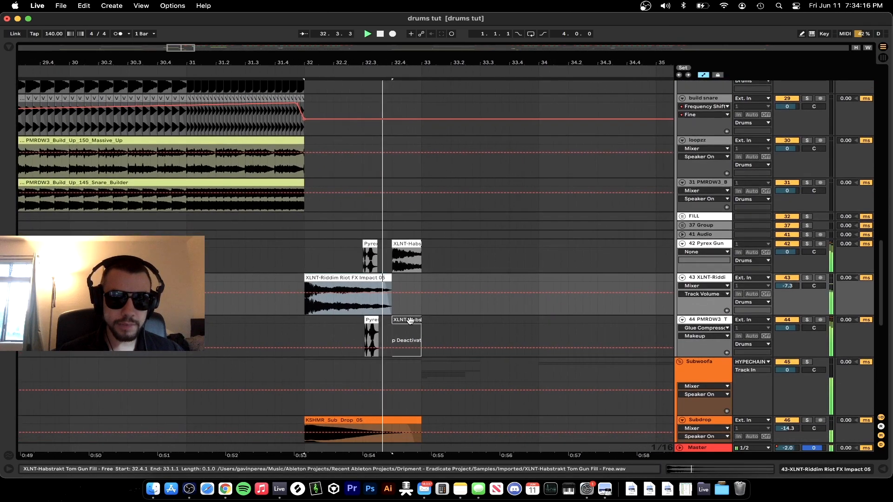
Audition the Pyrex Gun Cock and XLNT-Habstrakt Tom Gun Fill clips with the Pyrex Gun track soloed, and unsolo it.
{"action": "left_click", "coordinate": [370, 256]}
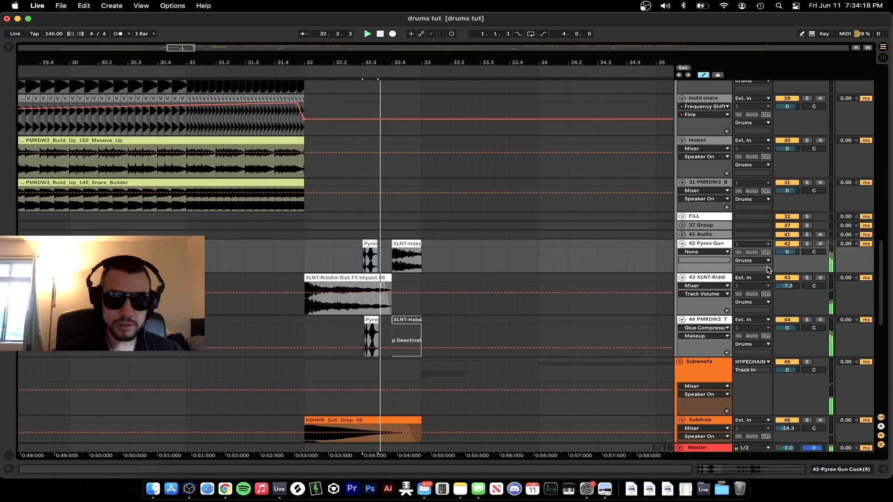
{"action": "left_click", "coordinate": [807, 244]}
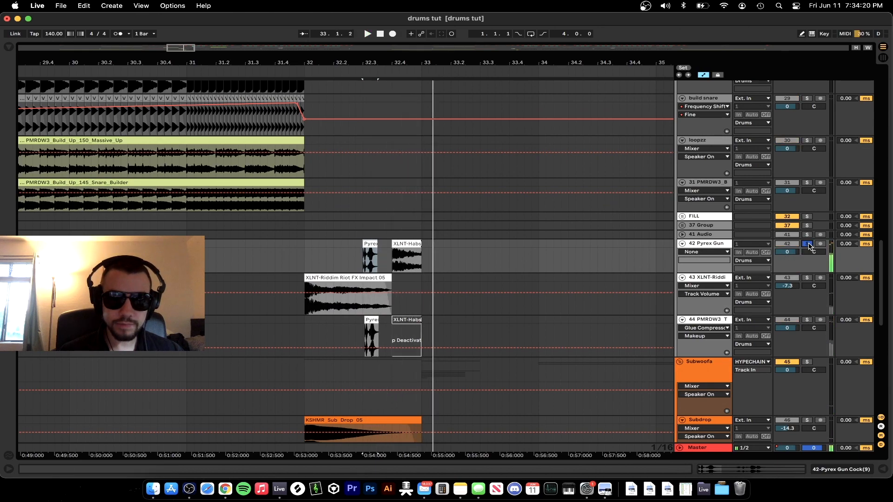
{"action": "left_click", "coordinate": [409, 244]}
{"action": "left_click", "coordinate": [807, 243]}
{"action": "key", "text": "space"}
{"action": "key", "text": "space"}
{"action": "left_click", "coordinate": [806, 243]}
Play all the bar 32 fill layers together in the full mix.
{"action": "left_click", "coordinate": [305, 269]}
{"action": "key", "text": "space"}
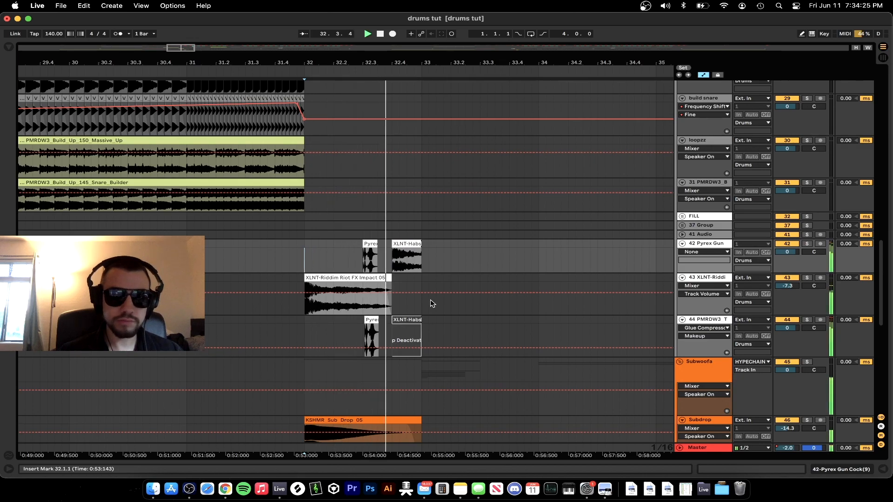
{"action": "scroll", "coordinate": [431, 304], "scroll_direction": "down", "scroll_amount": 3}
{"action": "scroll", "coordinate": [432, 304], "scroll_direction": "down", "scroll_amount": 3}
{"action": "scroll", "coordinate": [431, 303], "scroll_direction": "down", "scroll_amount": 7}
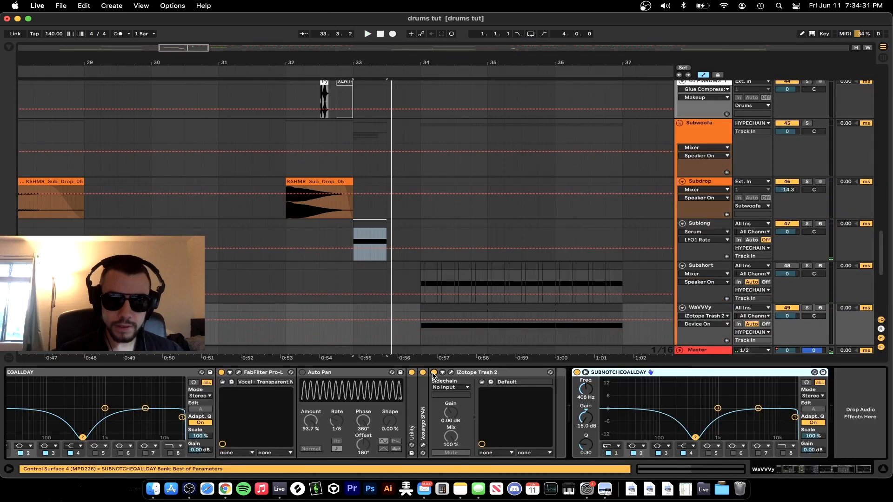
Hide the device chain and play the drop from bar 33, following the sub bass tracks.
{"action": "key", "text": "super+alt+l"}
{"action": "scroll", "coordinate": [425, 367], "scroll_direction": "up", "scroll_amount": 2}
{"action": "scroll", "coordinate": [424, 367], "scroll_direction": "right", "scroll_amount": 2}
{"action": "scroll", "coordinate": [425, 367], "scroll_direction": "down", "scroll_amount": 2}
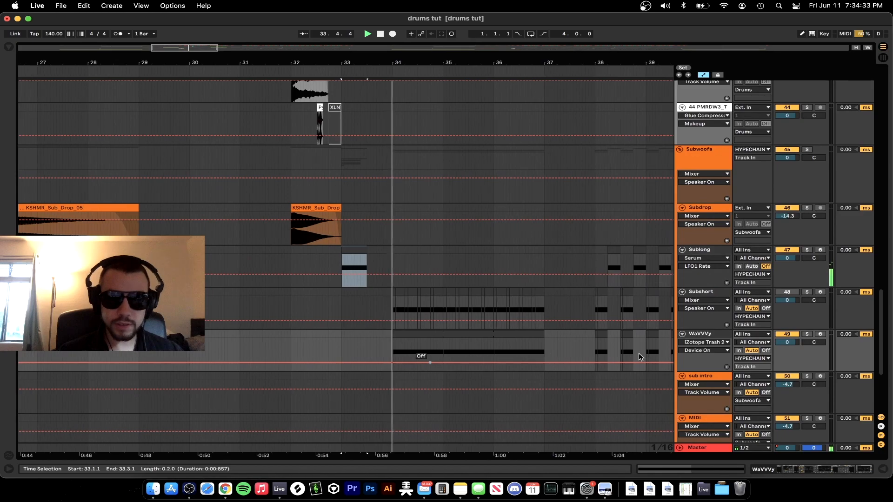
{"action": "scroll", "coordinate": [484, 218], "scroll_direction": "up", "scroll_amount": 15}
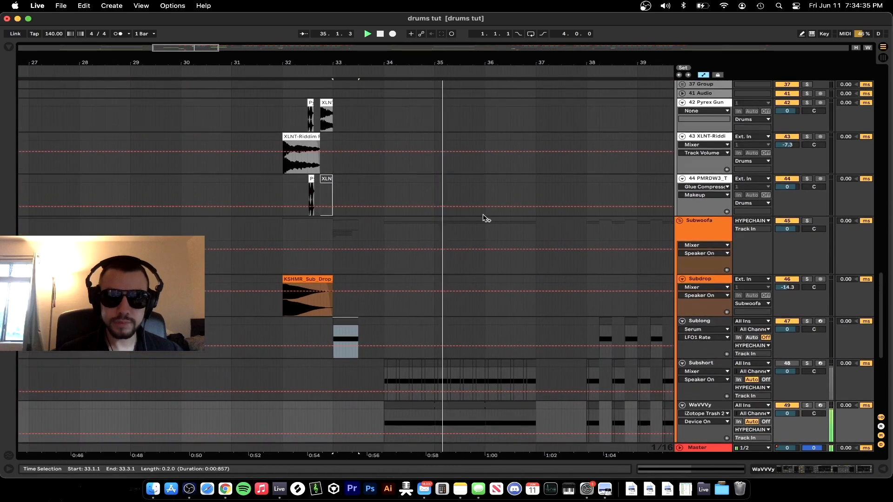
{"action": "scroll", "coordinate": [483, 219], "scroll_direction": "up", "scroll_amount": 3}
{"action": "scroll", "coordinate": [483, 219], "scroll_direction": "down", "scroll_amount": 3}
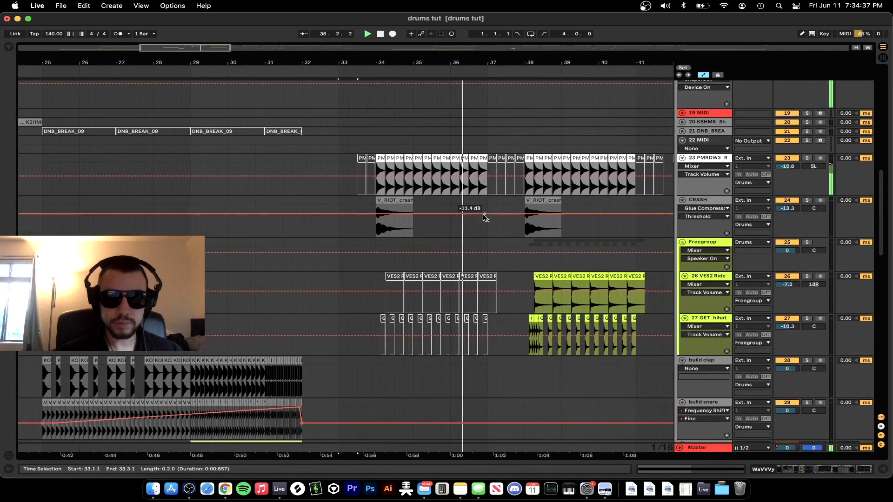
Examine the crash, ride, hi-hat, snare and kick arrangement across the drop during playback.
{"action": "scroll", "coordinate": [484, 219], "scroll_direction": "up", "scroll_amount": 2}
{"action": "scroll", "coordinate": [484, 218], "scroll_direction": "right", "scroll_amount": 4}
{"action": "scroll", "coordinate": [525, 284], "scroll_direction": "up", "scroll_amount": 2}
{"action": "scroll", "coordinate": [526, 283], "scroll_direction": "right", "scroll_amount": 2}
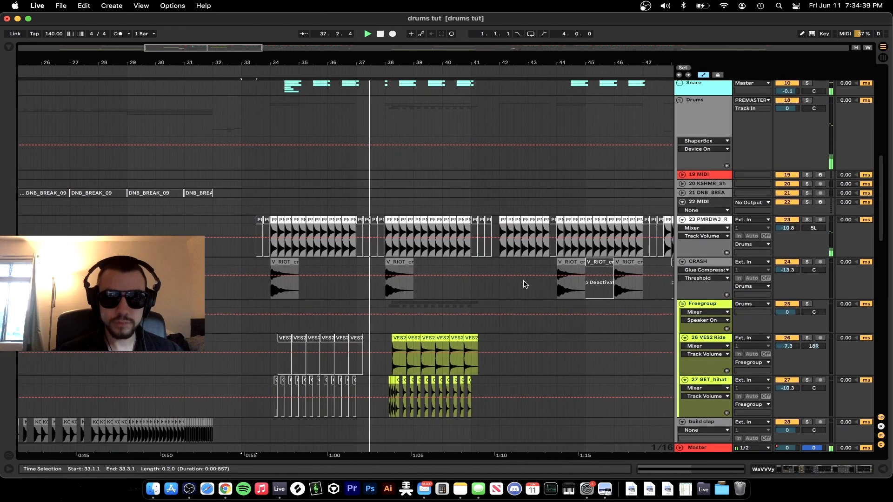
{"action": "scroll", "coordinate": [526, 284], "scroll_direction": "right", "scroll_amount": 4}
{"action": "scroll", "coordinate": [525, 283], "scroll_direction": "down", "scroll_amount": 2}
{"action": "scroll", "coordinate": [523, 281], "scroll_direction": "right", "scroll_amount": 2}
{"action": "scroll", "coordinate": [522, 281], "scroll_direction": "down", "scroll_amount": 1}
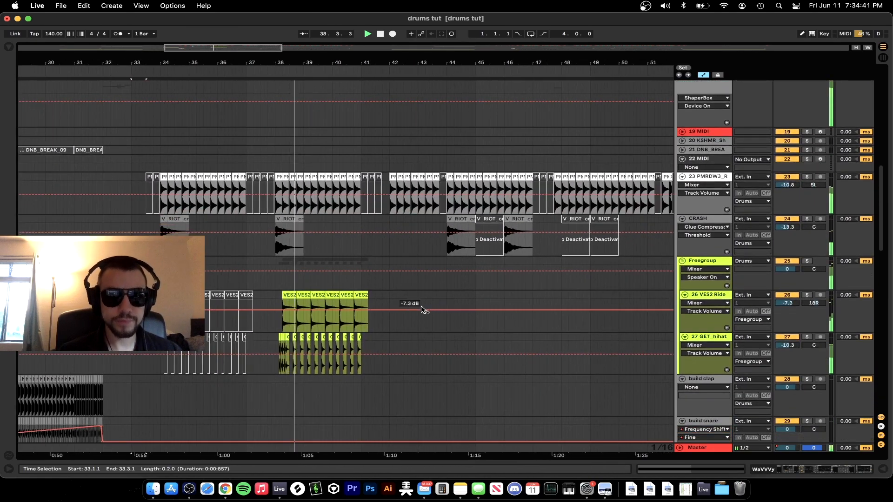
{"action": "scroll", "coordinate": [421, 339], "scroll_direction": "down", "scroll_amount": 4}
{"action": "scroll", "coordinate": [420, 338], "scroll_direction": "up", "scroll_amount": 3}
{"action": "scroll", "coordinate": [421, 342], "scroll_direction": "up", "scroll_amount": 10}
{"action": "scroll", "coordinate": [422, 342], "scroll_direction": "right", "scroll_amount": 3}
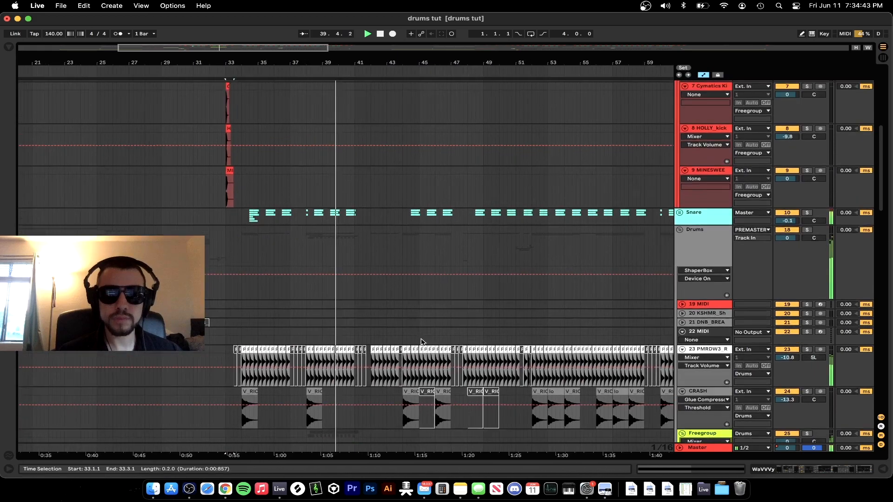
{"action": "scroll", "coordinate": [420, 340], "scroll_direction": "right", "scroll_amount": 2}
{"action": "scroll", "coordinate": [421, 339], "scroll_direction": "up", "scroll_amount": 2}
{"action": "scroll", "coordinate": [421, 339], "scroll_direction": "down", "scroll_amount": 6}
{"action": "scroll", "coordinate": [465, 247], "scroll_direction": "down", "scroll_amount": 15}
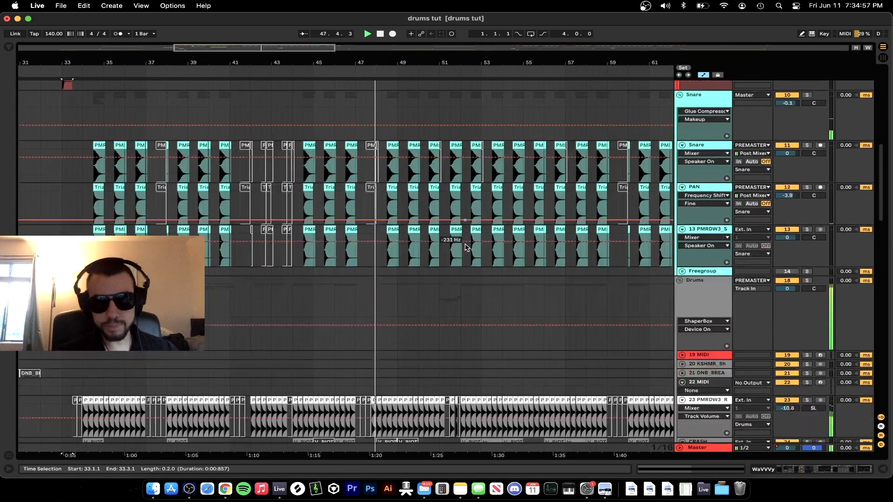
Find the PMRDW3_Tom_Fill_Loop_150 clip at bar 47.4 on track 44 and audition it soloed and in the mix.
{"action": "scroll", "coordinate": [466, 247], "scroll_direction": "down", "scroll_amount": 4}
{"action": "scroll", "coordinate": [331, 245], "scroll_direction": "up", "scroll_amount": 8}
{"action": "scroll", "coordinate": [349, 245], "scroll_direction": "up", "scroll_amount": 1}
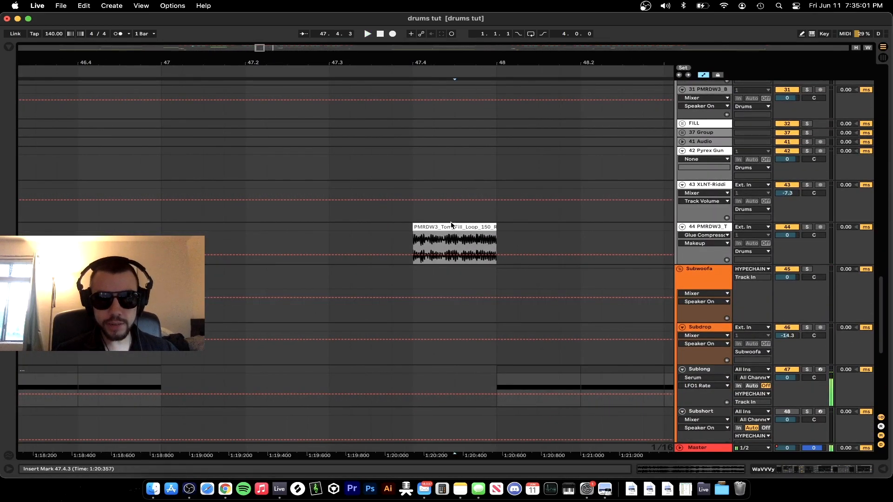
{"action": "left_click", "coordinate": [455, 234]}
{"action": "left_click", "coordinate": [806, 227]}
{"action": "left_click", "coordinate": [806, 227]}
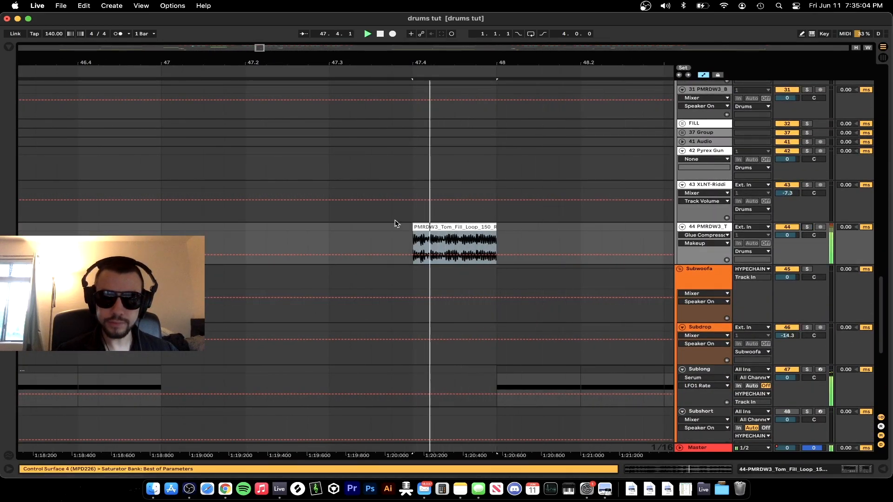
Open the tom fill track's device chain to review its Saturator and Glue Compressor settings.
{"action": "scroll", "coordinate": [329, 233], "scroll_direction": "down", "scroll_amount": 3}
{"action": "scroll", "coordinate": [416, 232], "scroll_direction": "down", "scroll_amount": 3}
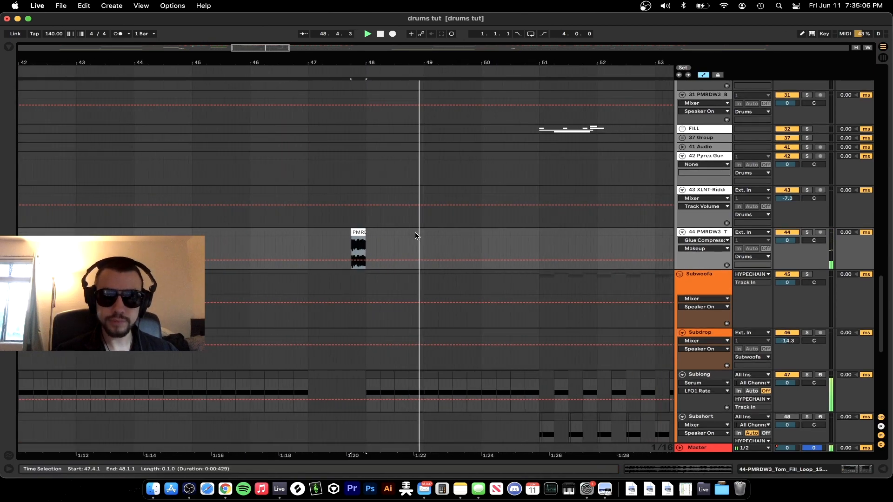
{"action": "double_click", "coordinate": [721, 233]}
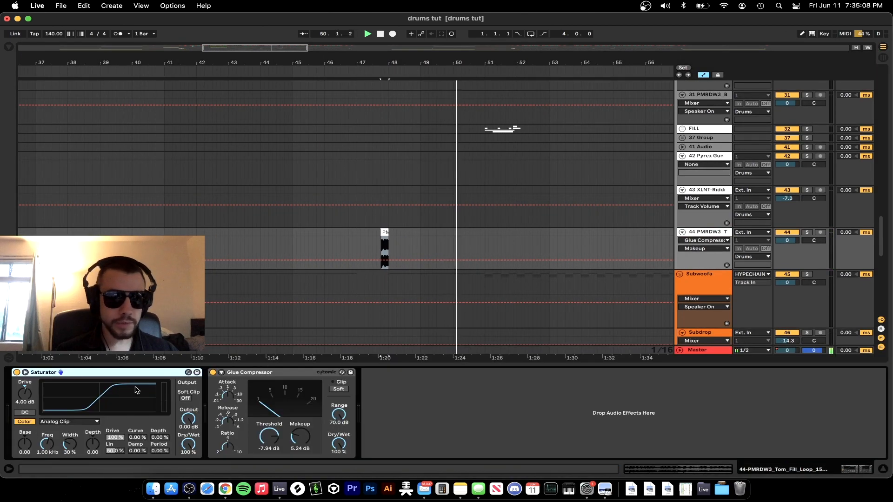
Unfold the FILL group and solo the fill at bar 51.
{"action": "scroll", "coordinate": [504, 308], "scroll_direction": "down", "scroll_amount": 4}
{"action": "left_click", "coordinate": [682, 134]}
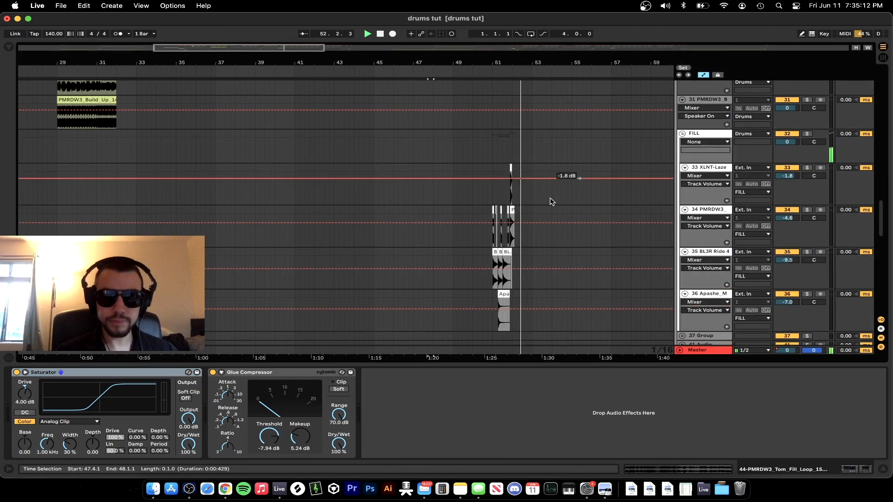
{"action": "scroll", "coordinate": [465, 200], "scroll_direction": "up", "scroll_amount": 6}
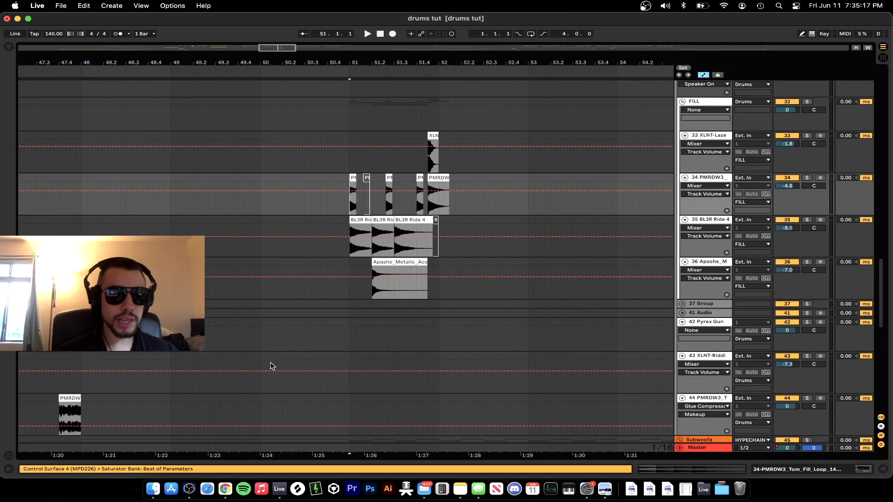
{"action": "left_click", "coordinate": [808, 242]}
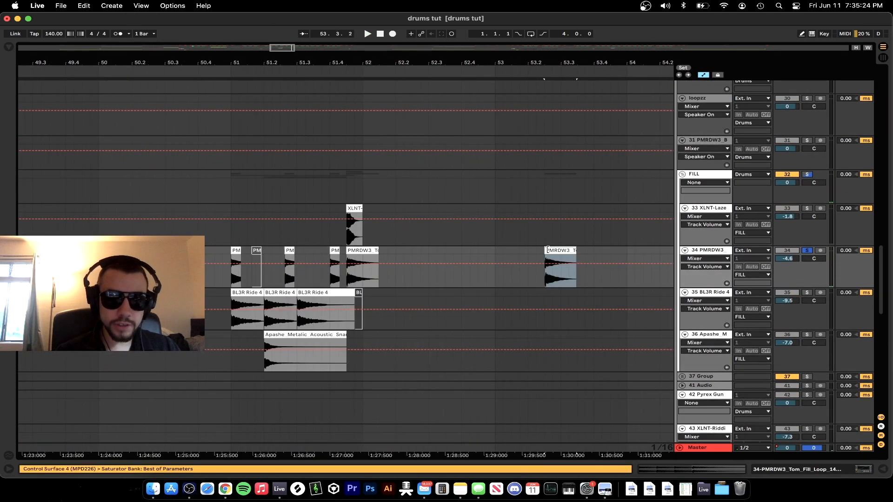
Extend the copied PMRDW3 tom fill clip back to 53.1.3, split off its first hit and move that slice just ahead of bar 53.
{"action": "left_click_drag", "start_coordinate": [547, 250], "coordinate": [393, 254]}
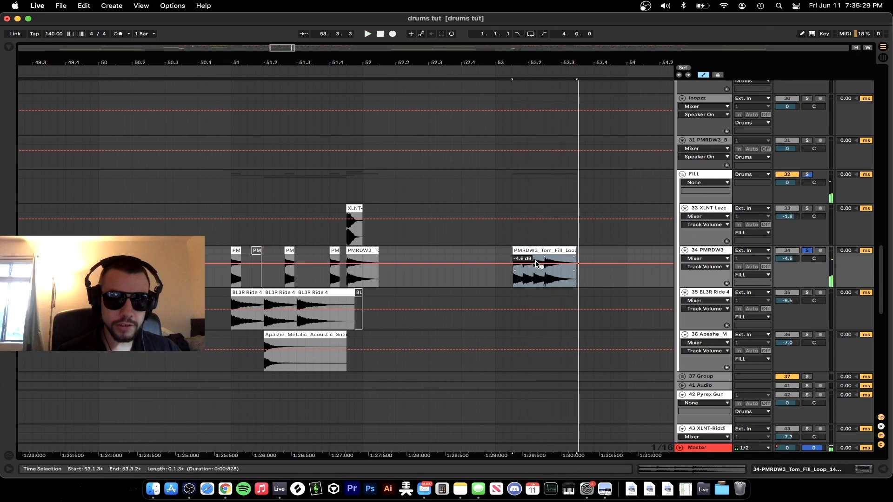
{"action": "scroll", "coordinate": [536, 262], "scroll_direction": "up", "scroll_amount": 3}
{"action": "left_click", "coordinate": [504, 279]}
{"action": "key", "text": "super+e"}
{"action": "left_click_drag", "start_coordinate": [494, 251], "coordinate": [440, 251]}
{"action": "left_click", "coordinate": [530, 274]}
{"action": "scroll", "coordinate": [529, 273], "scroll_direction": "left", "scroll_amount": 10}
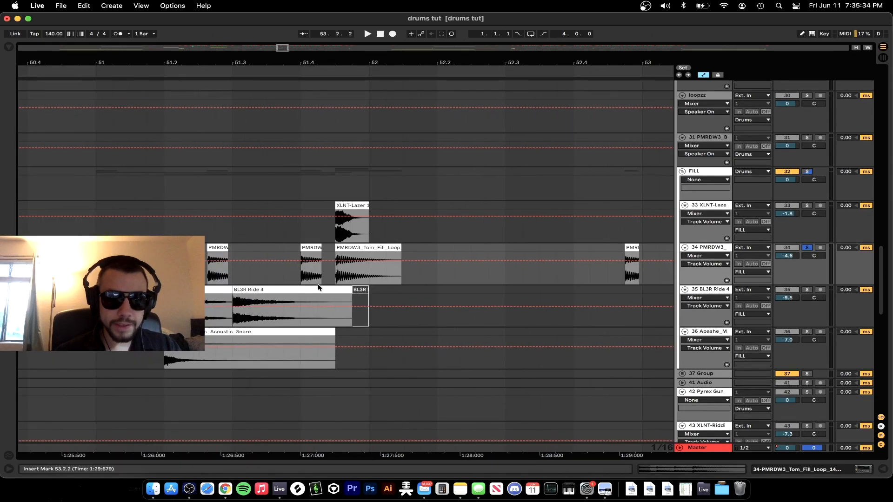
Solo the PMRDW3 tom fill track inside the FILL group and audition its hits from bar 51.
{"action": "left_click", "coordinate": [807, 250]}
{"action": "left_click", "coordinate": [197, 270]}
{"action": "left_click", "coordinate": [807, 248]}
{"action": "key", "text": "space"}
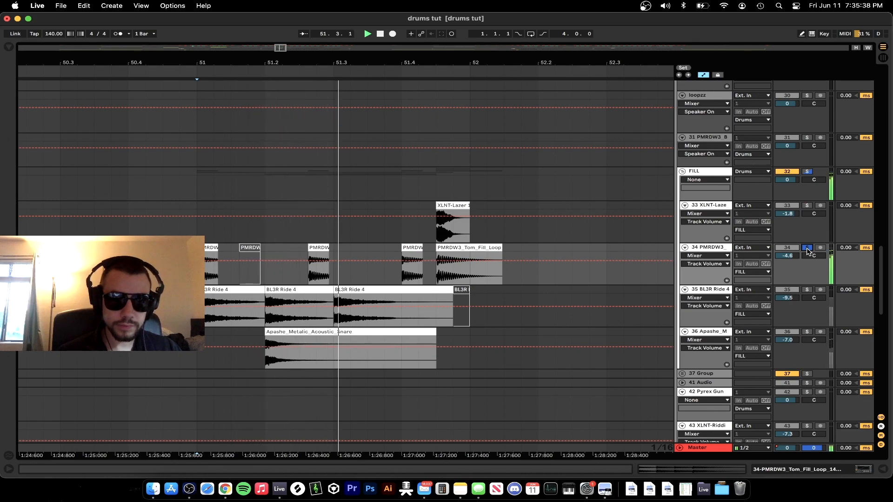
{"action": "key", "text": "space"}
{"action": "left_click", "coordinate": [807, 248]}
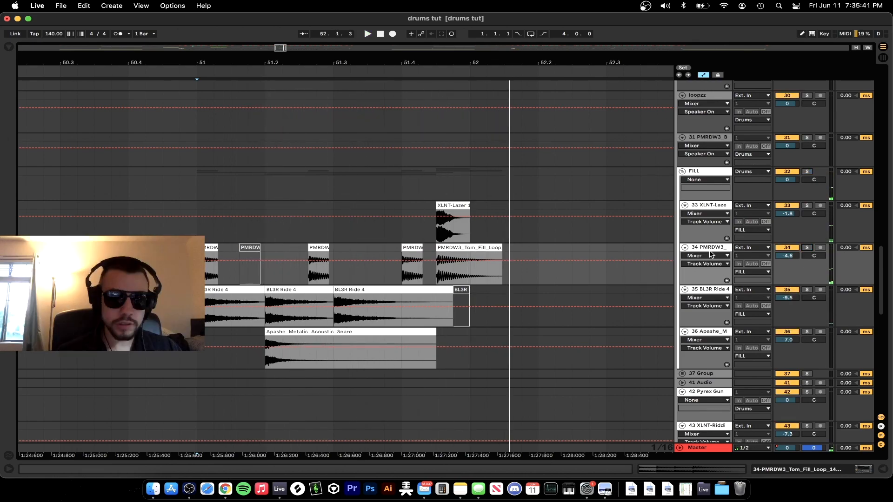
{"action": "key", "text": "space"}
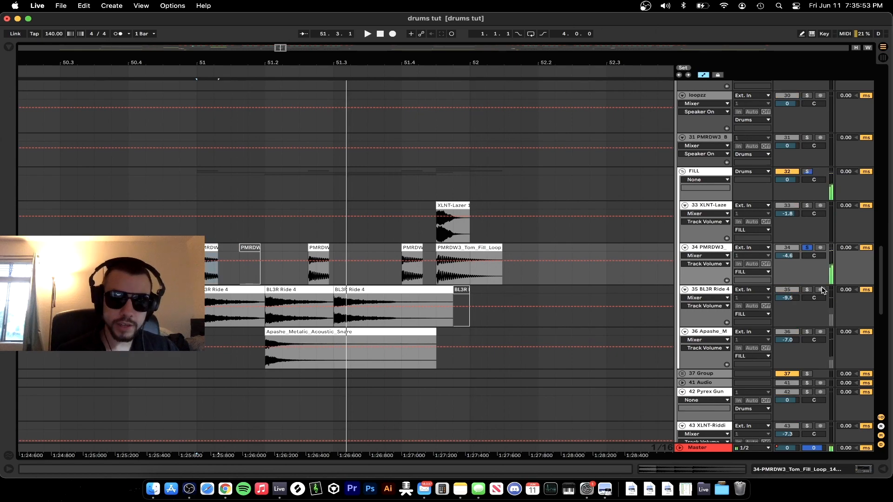
Audition the BL3R Ride 4, Apashe metallic snare and XLNT-Lazer tracks of the FILL group soloed one after another.
{"action": "left_click", "coordinate": [807, 290]}
{"action": "left_click", "coordinate": [212, 291]}
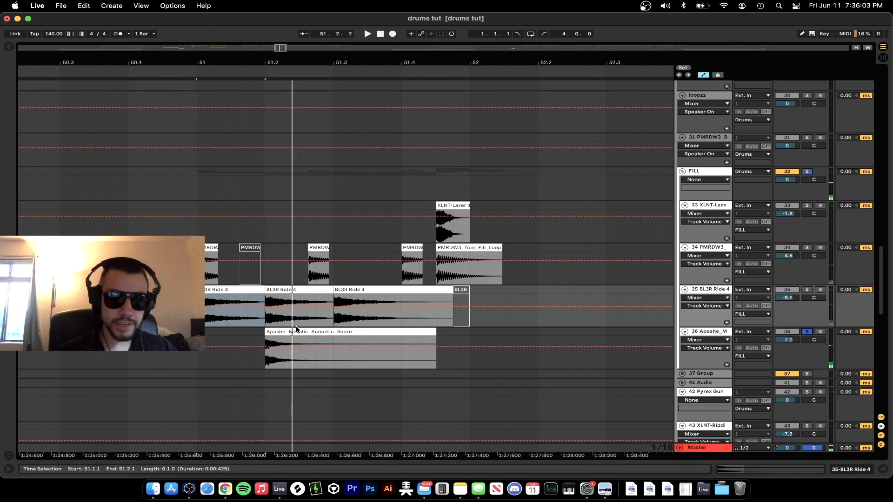
{"action": "left_click", "coordinate": [205, 338]}
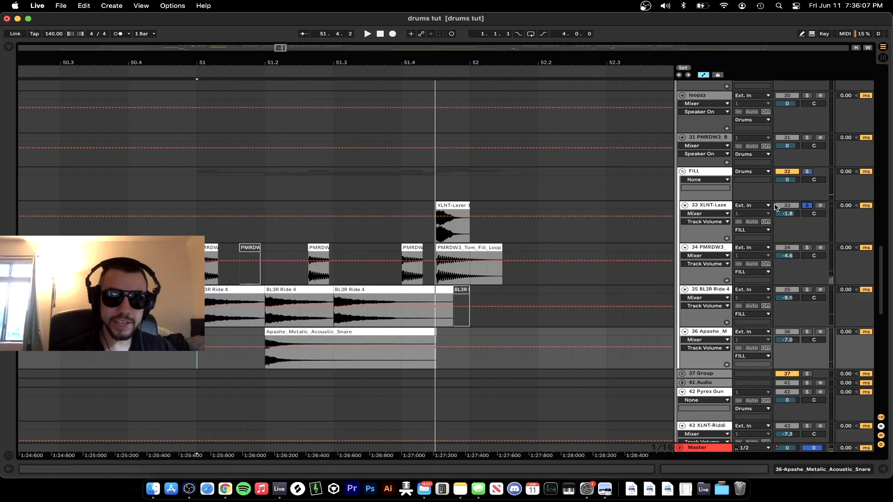
{"action": "left_click", "coordinate": [402, 227]}
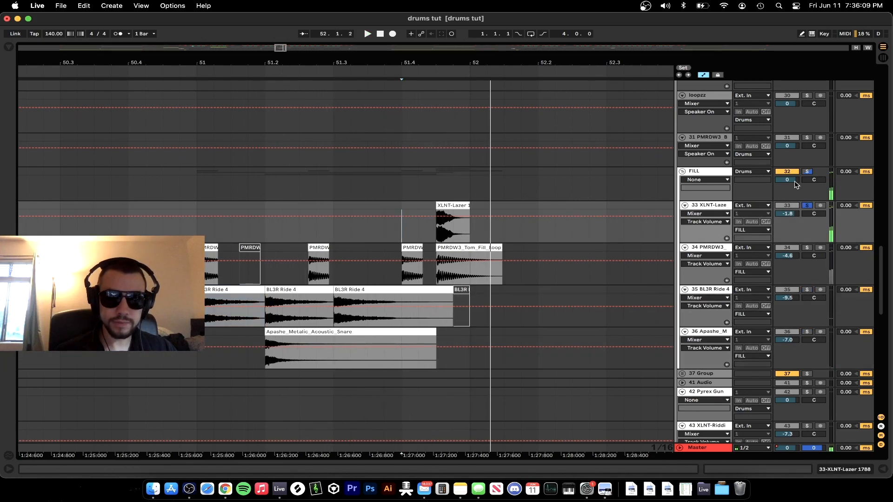
Play the complete FILL group from bar 51, and unsolo it to hear the fill in the full mix from 50.3.2.
{"action": "left_click", "coordinate": [194, 200]}
{"action": "key", "text": "space"}
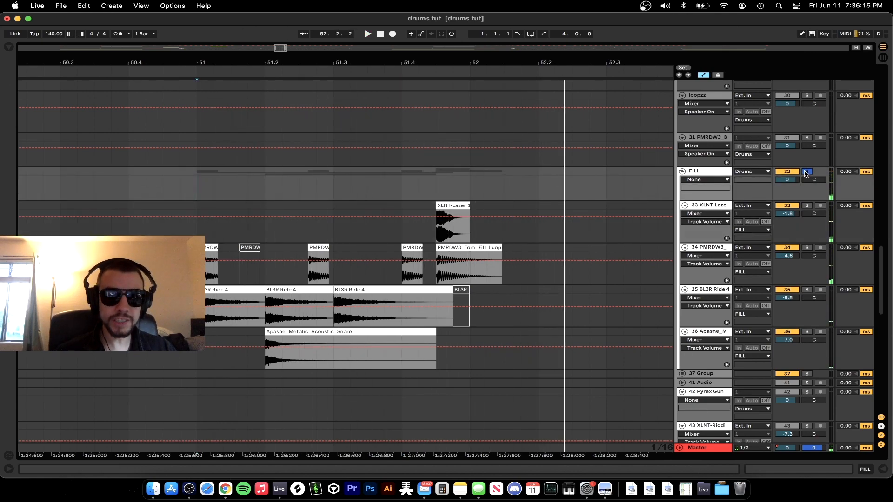
{"action": "left_click", "coordinate": [807, 172]}
{"action": "left_click", "coordinate": [76, 179]}
{"action": "key", "text": "space"}
{"action": "scroll", "coordinate": [75, 178], "scroll_direction": "down", "scroll_amount": 3}
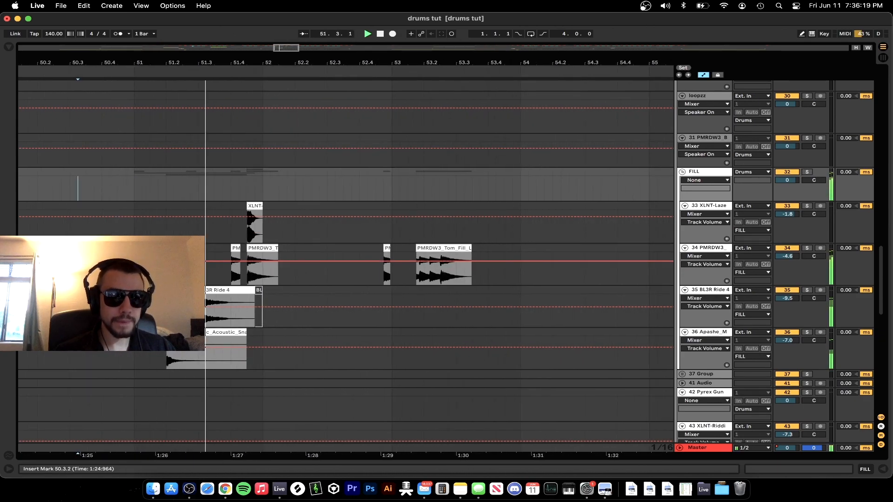
{"action": "scroll", "coordinate": [134, 240], "scroll_direction": "down", "scroll_amount": 3}
{"action": "scroll", "coordinate": [288, 281], "scroll_direction": "down", "scroll_amount": 2}
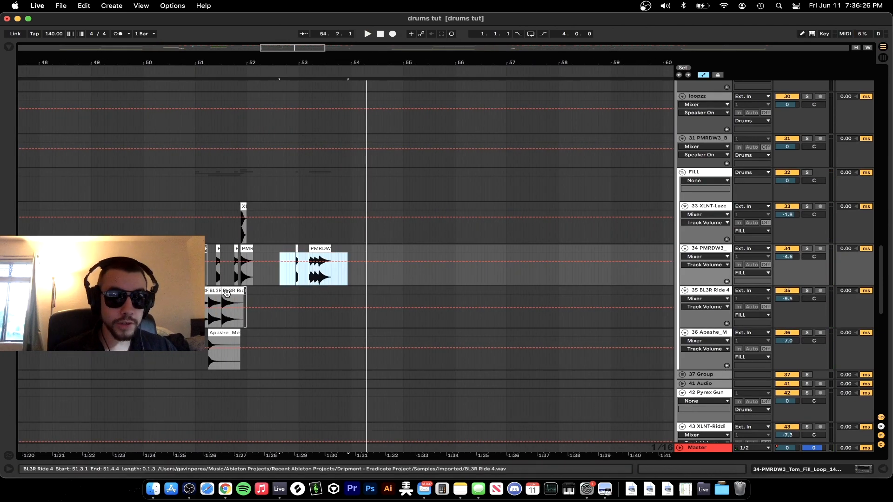
Select the Apashe_Metalic_Acoustic_Snare clip at 51.2 to examine its place in the fill.
{"action": "scroll", "coordinate": [223, 293], "scroll_direction": "up", "scroll_amount": 5}
{"action": "scroll", "coordinate": [220, 297], "scroll_direction": "down", "scroll_amount": 2}
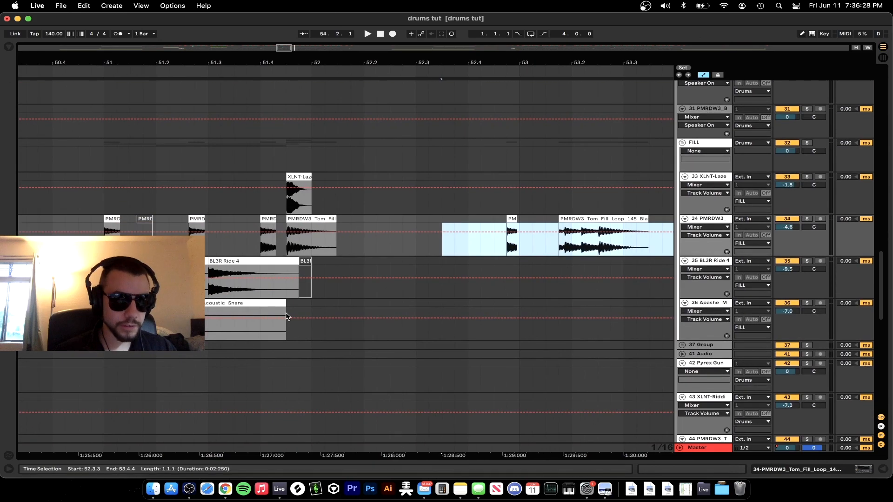
{"action": "left_click", "coordinate": [246, 305]}
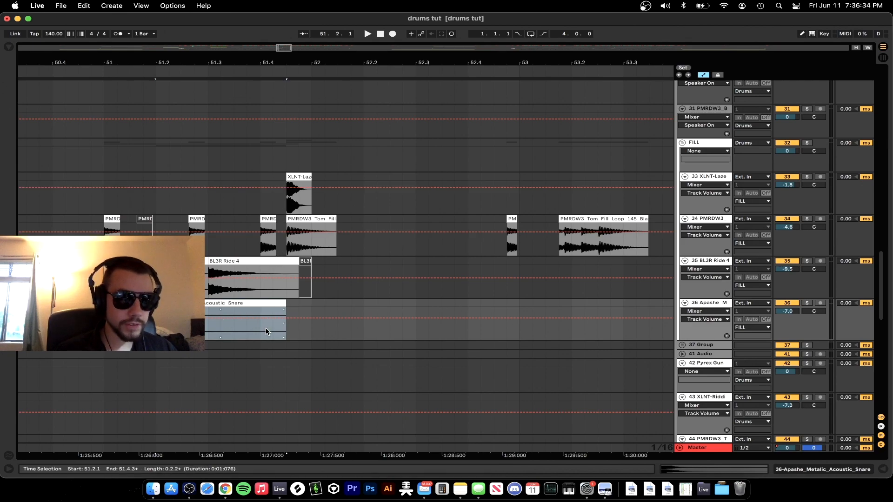
{"action": "scroll", "coordinate": [266, 331], "scroll_direction": "up", "scroll_amount": 2}
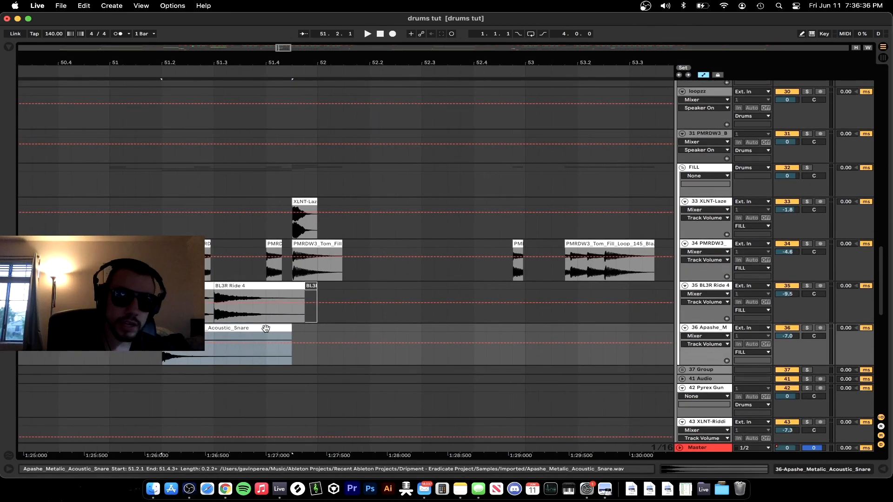
Look over the whole arrangement, from the kick and snare groups down to the sub bass and PREMASTER tracks.
{"action": "scroll", "coordinate": [266, 329], "scroll_direction": "down", "scroll_amount": 6}
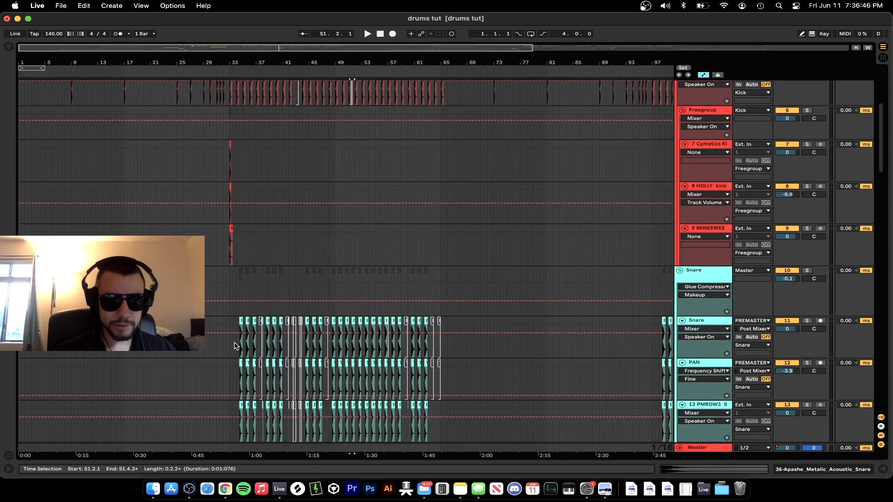
{"action": "scroll", "coordinate": [235, 345], "scroll_direction": "up", "scroll_amount": 10}
{"action": "scroll", "coordinate": [235, 346], "scroll_direction": "down", "scroll_amount": 20}
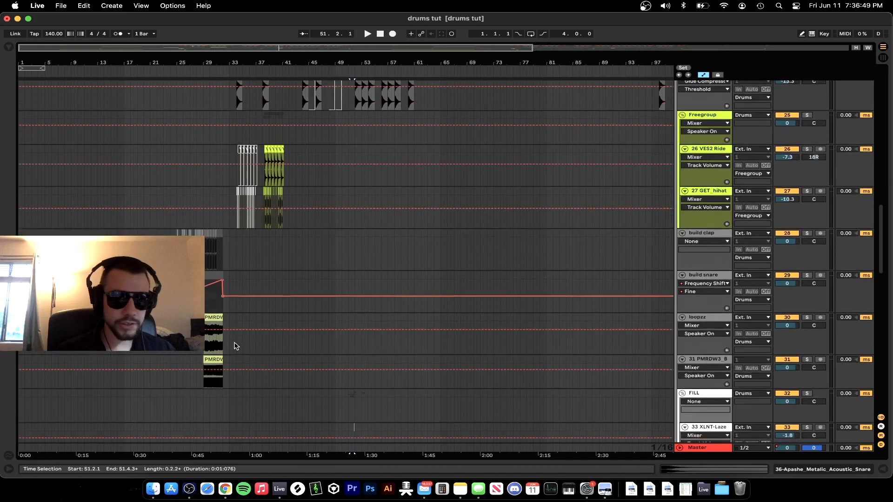
{"action": "scroll", "coordinate": [234, 345], "scroll_direction": "down", "scroll_amount": 5}
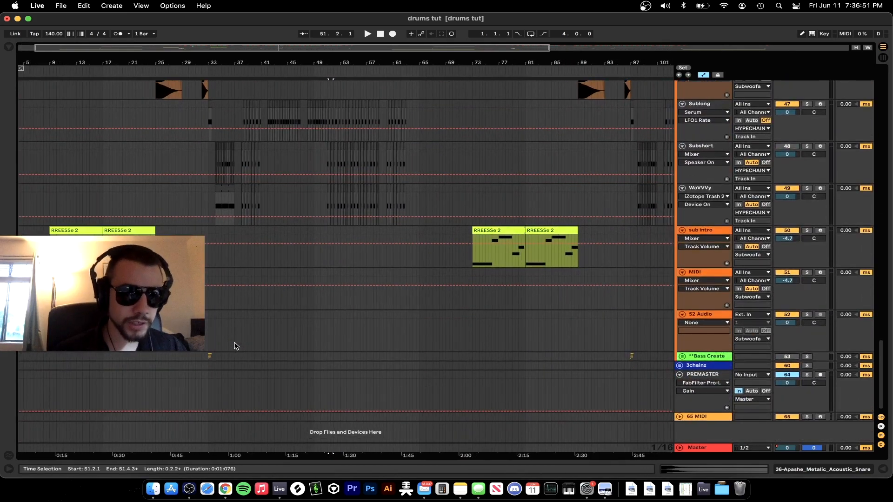
{"action": "scroll", "coordinate": [234, 346], "scroll_direction": "down", "scroll_amount": 3}
{"action": "scroll", "coordinate": [235, 345], "scroll_direction": "up", "scroll_amount": 20}
{"action": "scroll", "coordinate": [234, 346], "scroll_direction": "up", "scroll_amount": 10}
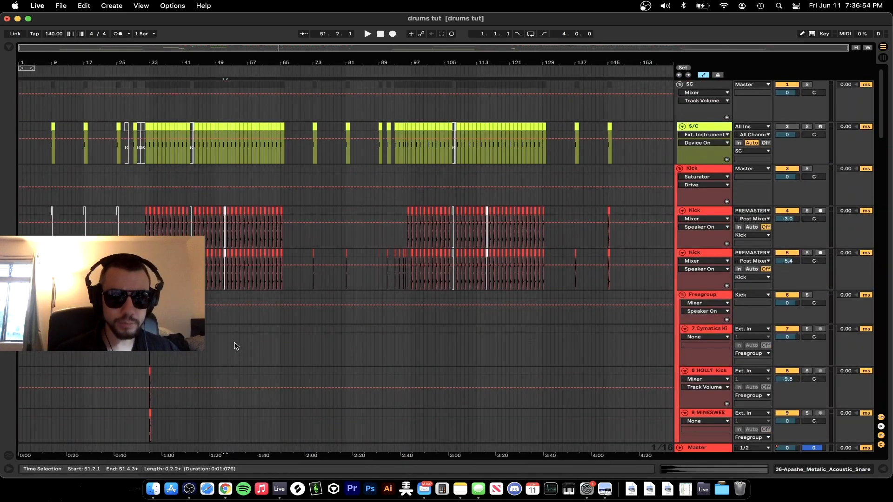